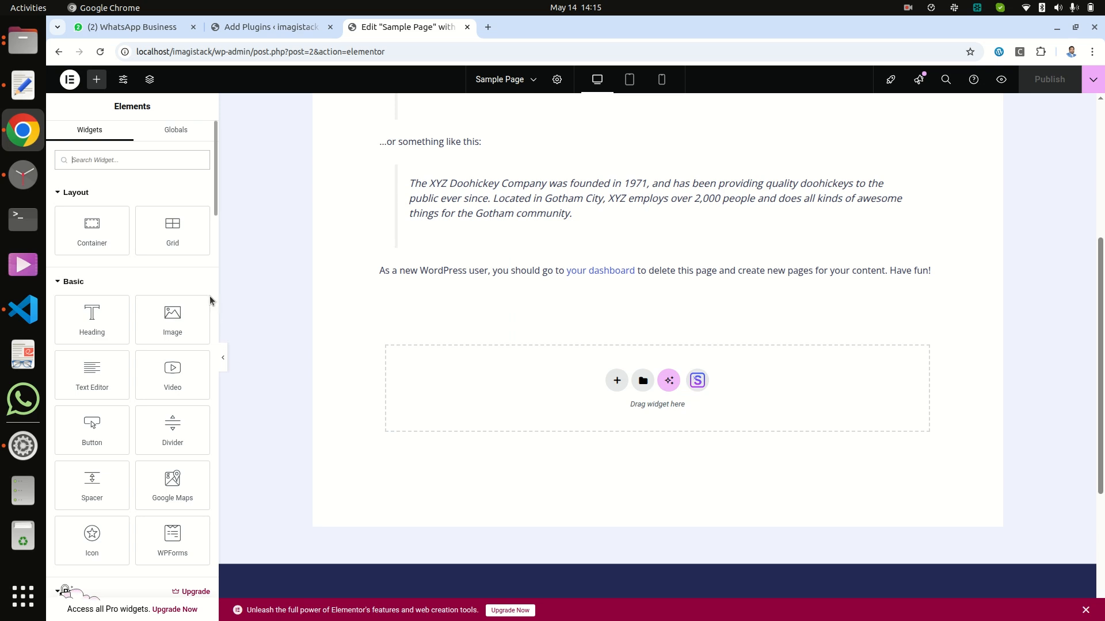
- Search the plugin directory for "Premium Addons for Elementor" and activate that plugin, skipping its setup wizard
{"action": "scroll", "coordinate": [186, 271], "scroll_direction": "down", "scroll_amount": 2}
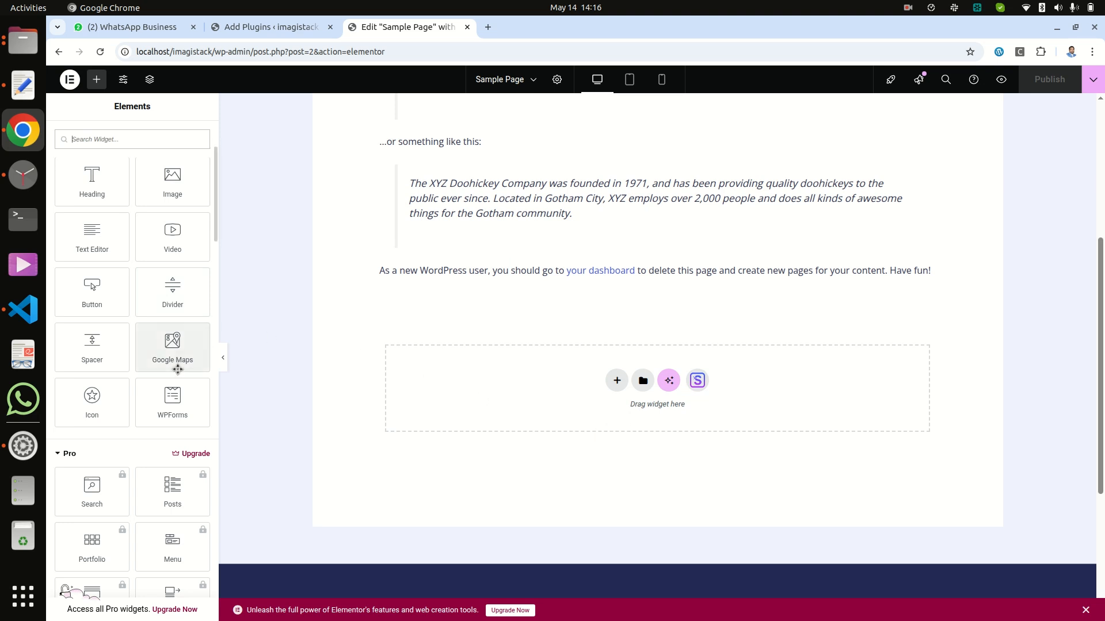
{"action": "scroll", "coordinate": [177, 359], "scroll_direction": "down", "scroll_amount": 3}
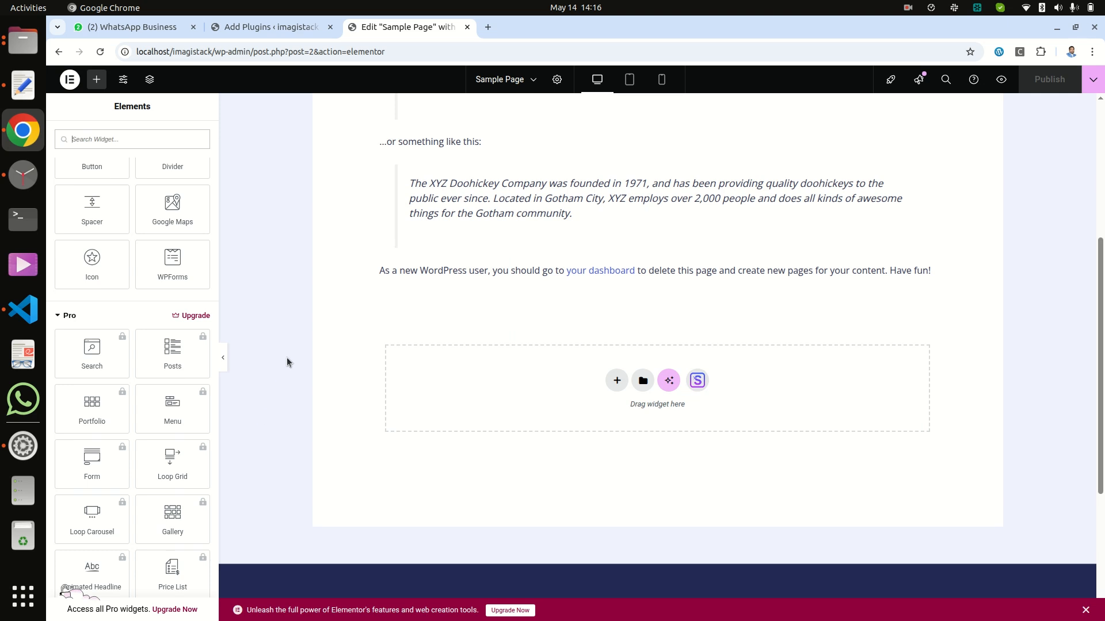
{"action": "left_click", "coordinate": [277, 27]}
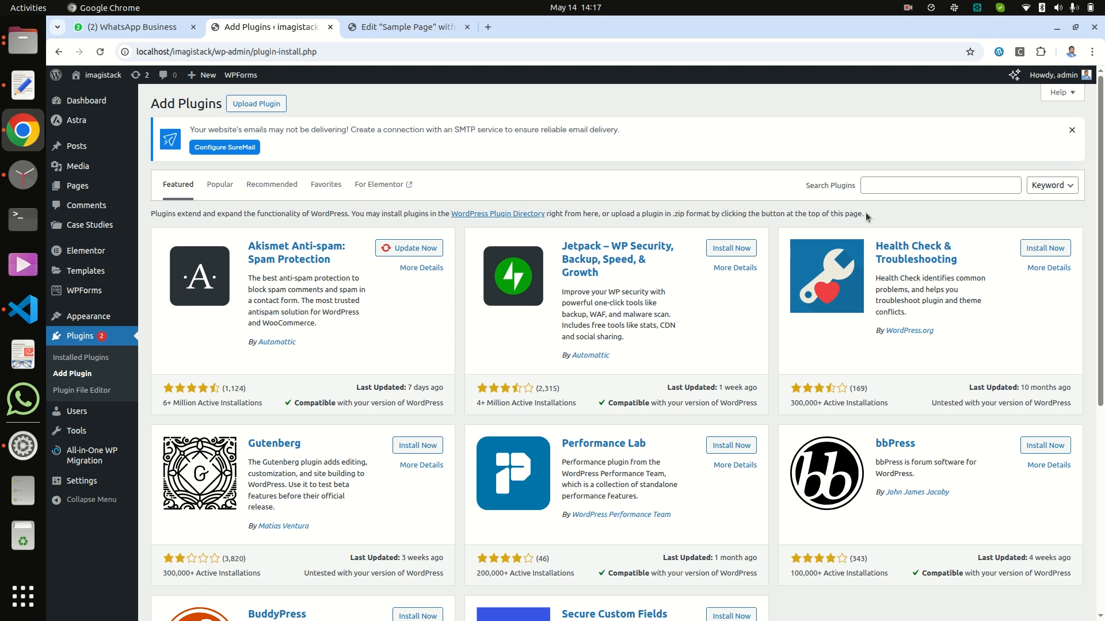
{"action": "left_click", "coordinate": [900, 190]}
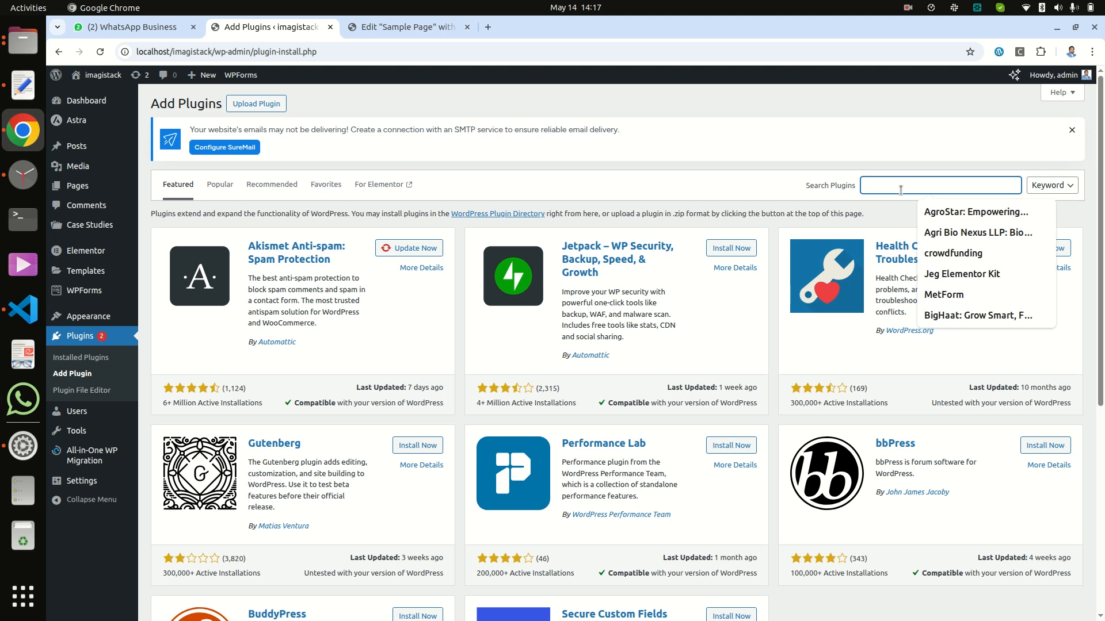
{"action": "type", "text": "Premium Addons for Elementor"}
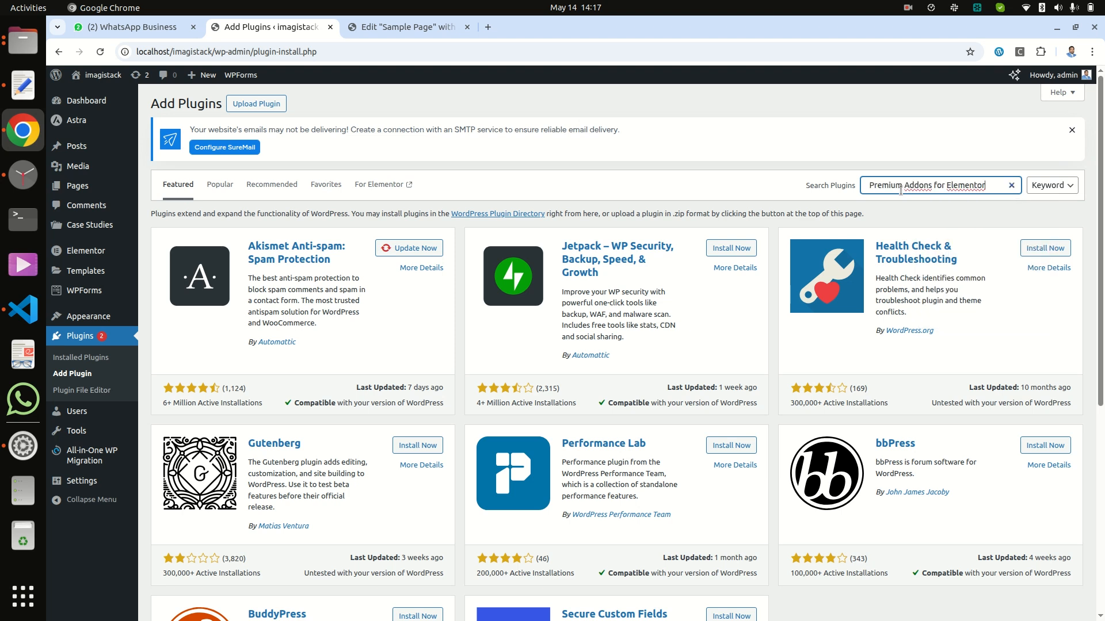
{"action": "key", "text": "Return"}
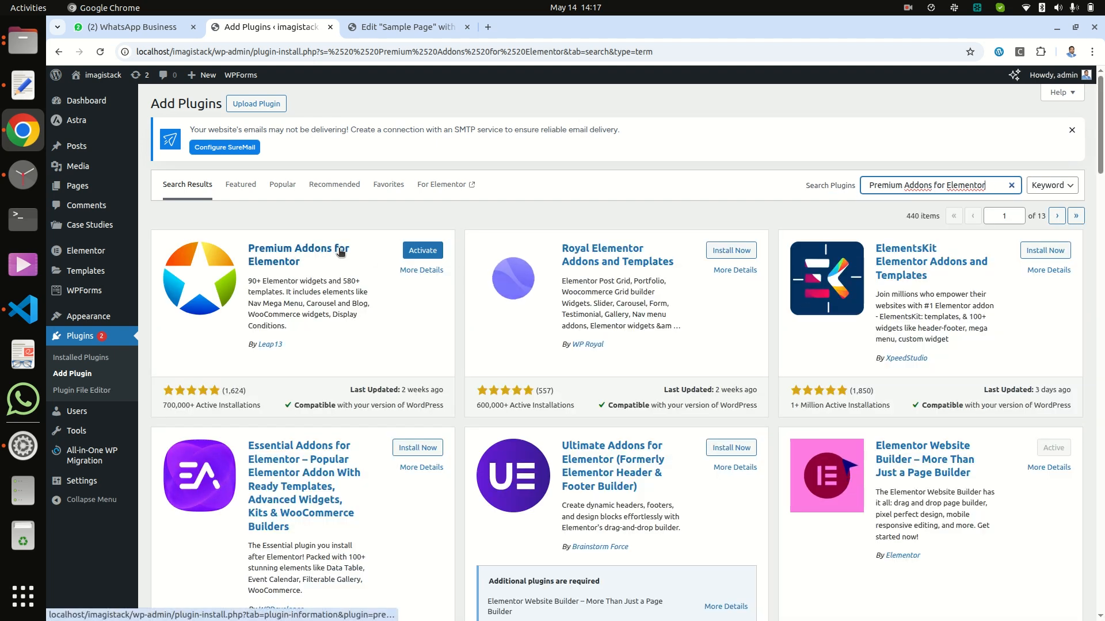
{"action": "left_click", "coordinate": [423, 251]}
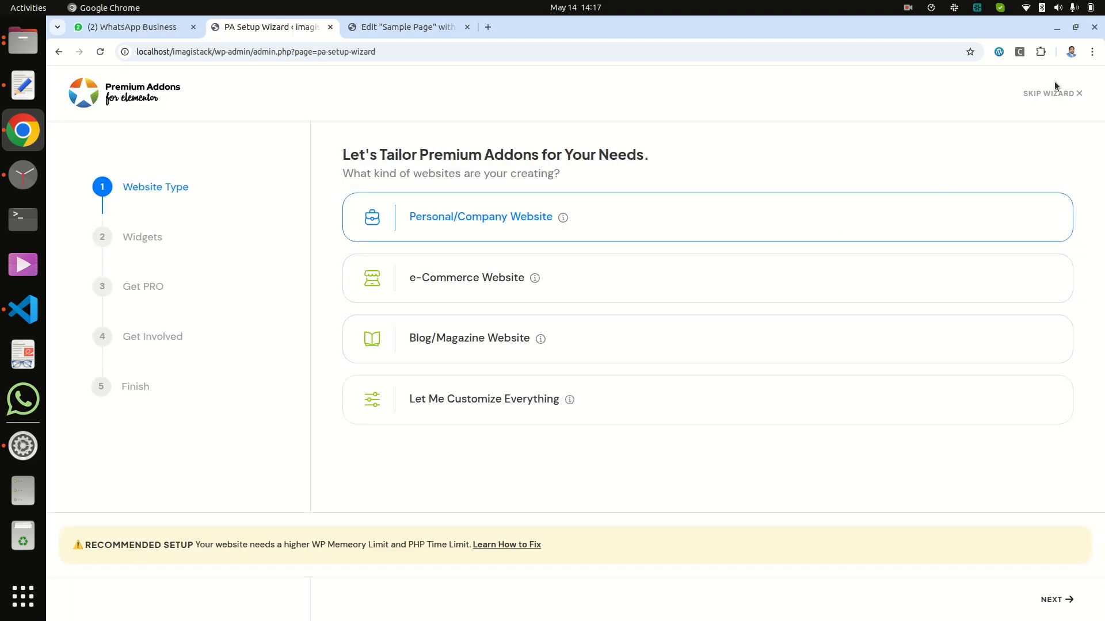
{"action": "left_click", "coordinate": [1038, 95]}
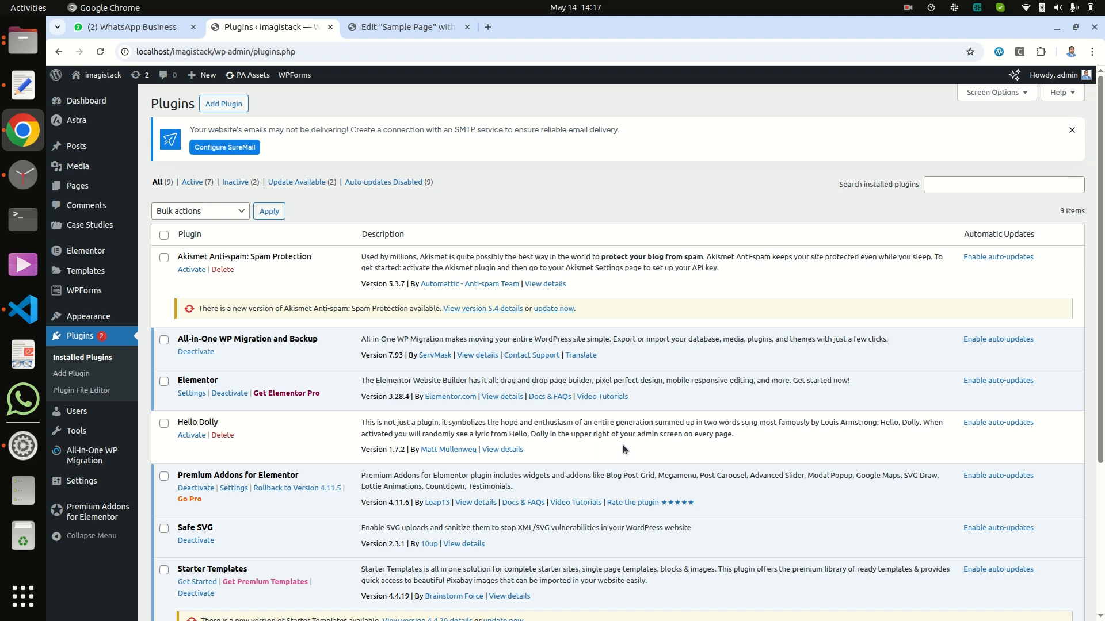
- Return to the Sample Page in the Elementor editor and reload it to load the activated addon widgets
{"action": "left_click", "coordinate": [393, 27]}
{"action": "scroll", "coordinate": [501, 426], "scroll_direction": "down", "scroll_amount": 3}
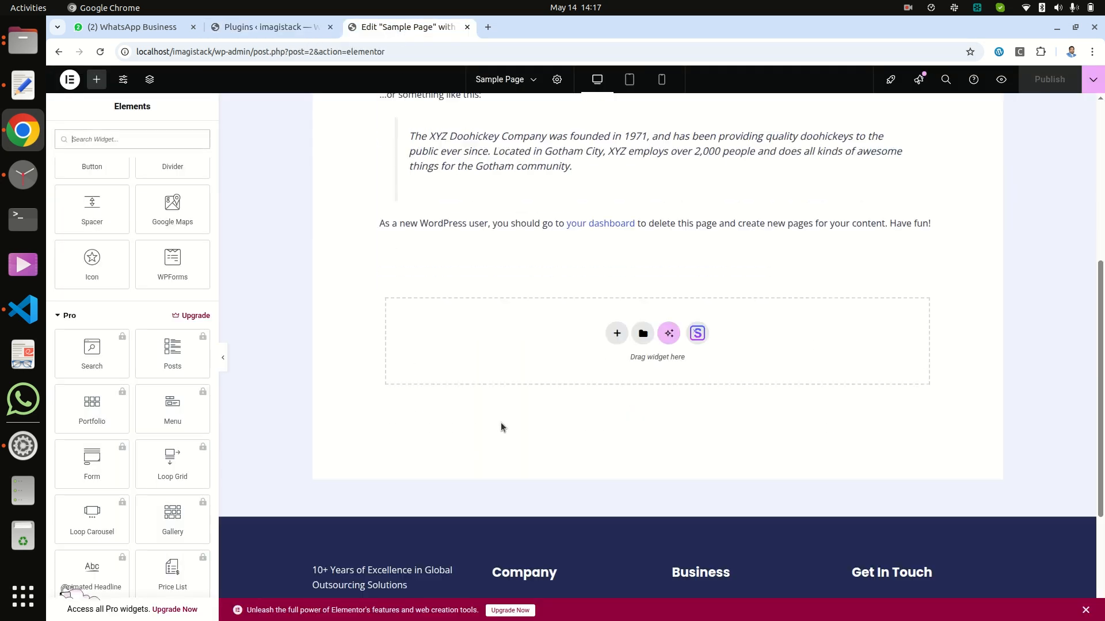
{"action": "right_click", "coordinate": [270, 217]}
{"action": "left_click", "coordinate": [289, 256]}
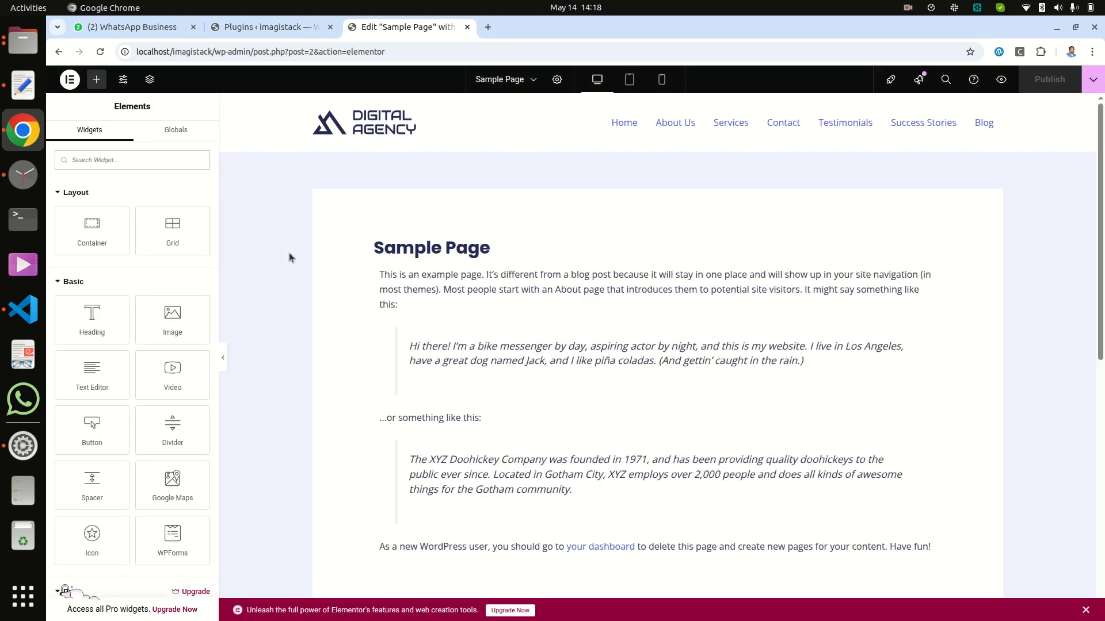
- Add a flexbox container with the single horizontal row structure in the empty section below the page text
{"action": "scroll", "coordinate": [299, 399], "scroll_direction": "down", "scroll_amount": 6}
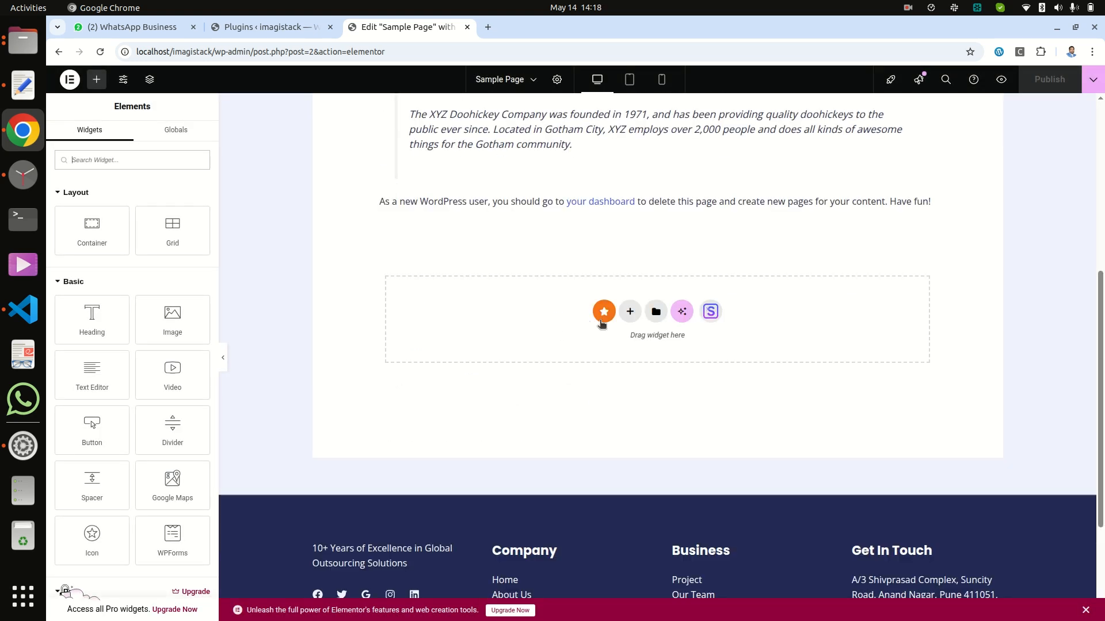
{"action": "scroll", "coordinate": [628, 299], "scroll_direction": "up", "scroll_amount": 1}
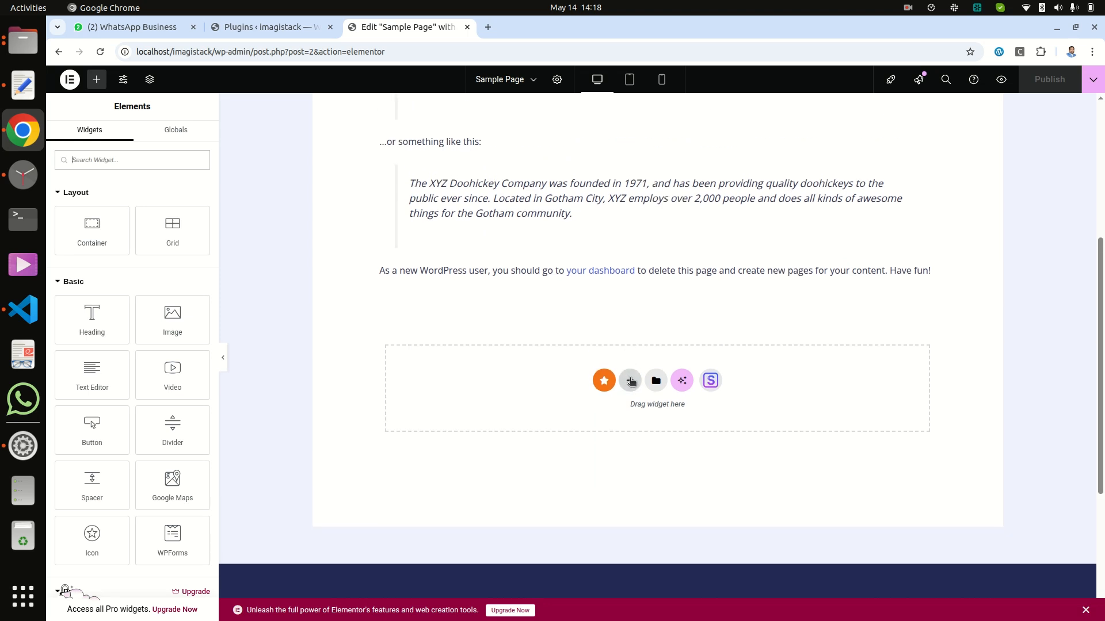
{"action": "left_click", "coordinate": [630, 381]}
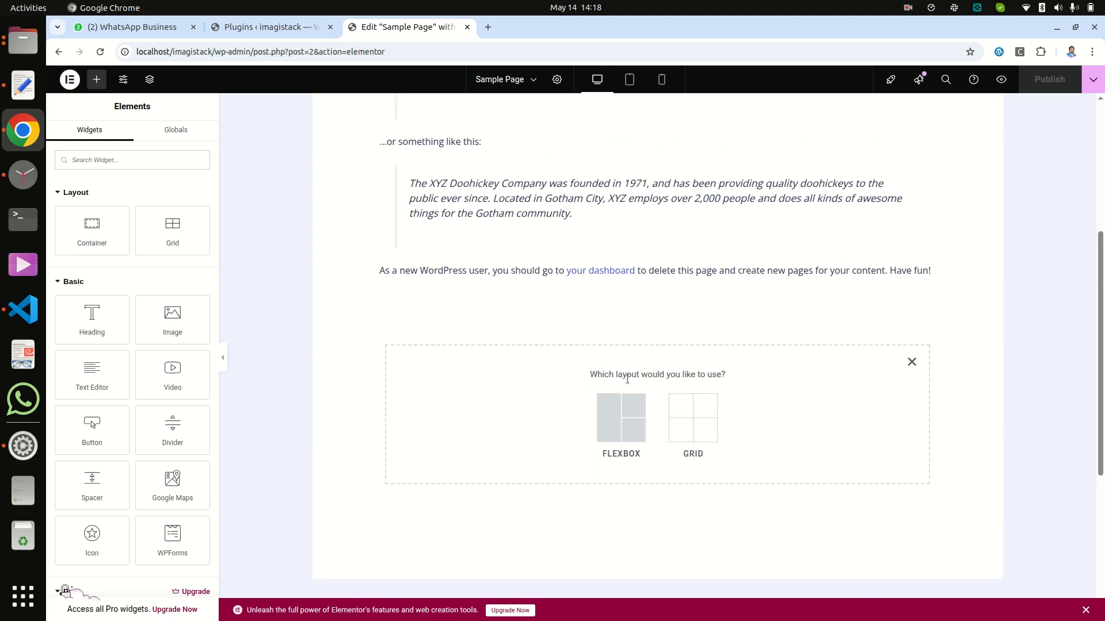
{"action": "left_click", "coordinate": [619, 422]}
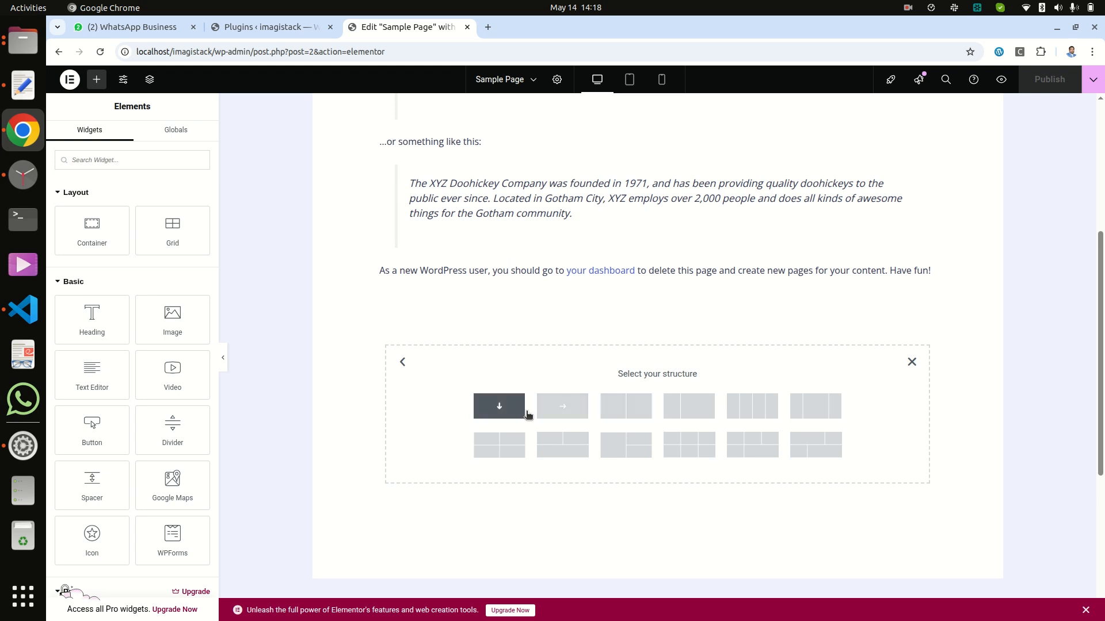
{"action": "left_click", "coordinate": [569, 408]}
- Insert the Premium Addons Blog widget into the empty flexbox container and publish the page
{"action": "left_click", "coordinate": [656, 334]}
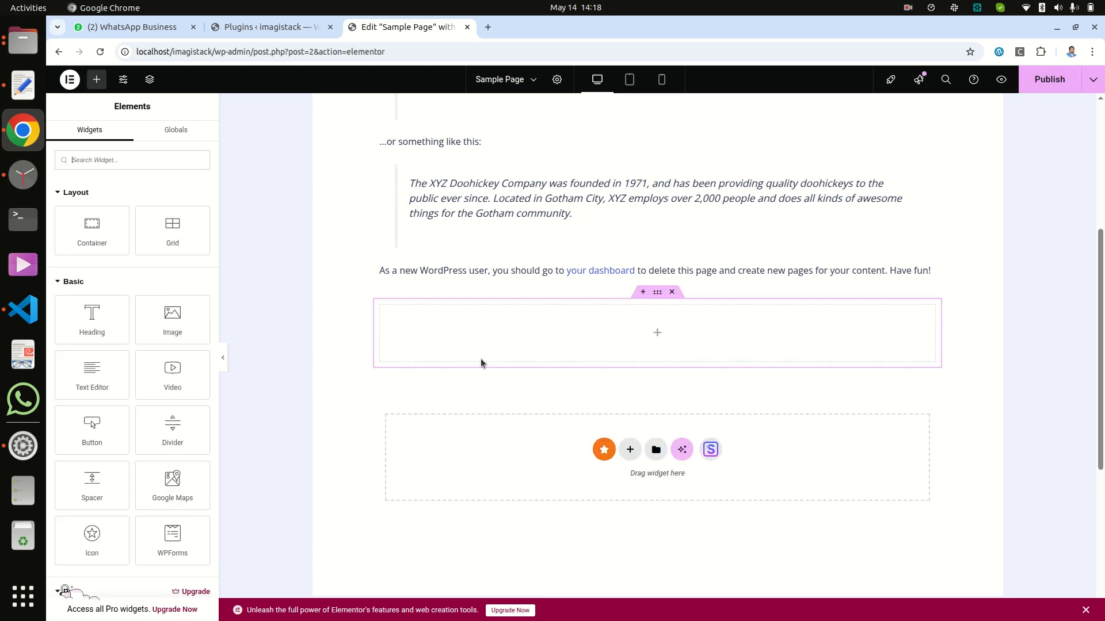
{"action": "scroll", "coordinate": [133, 477], "scroll_direction": "down", "scroll_amount": 15}
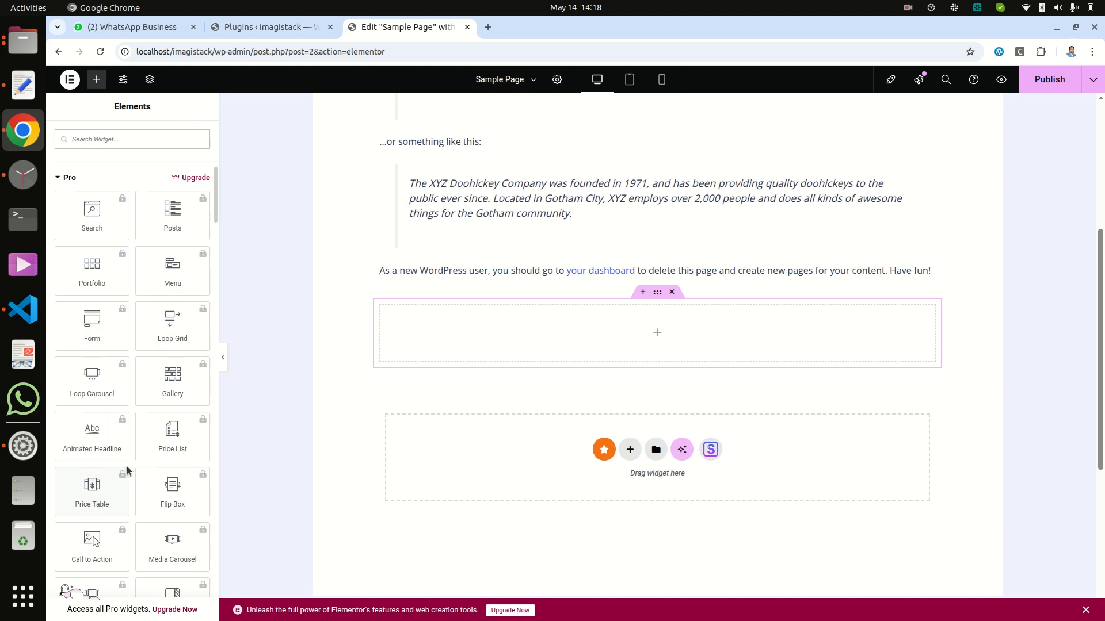
{"action": "scroll", "coordinate": [128, 470], "scroll_direction": "down", "scroll_amount": 15}
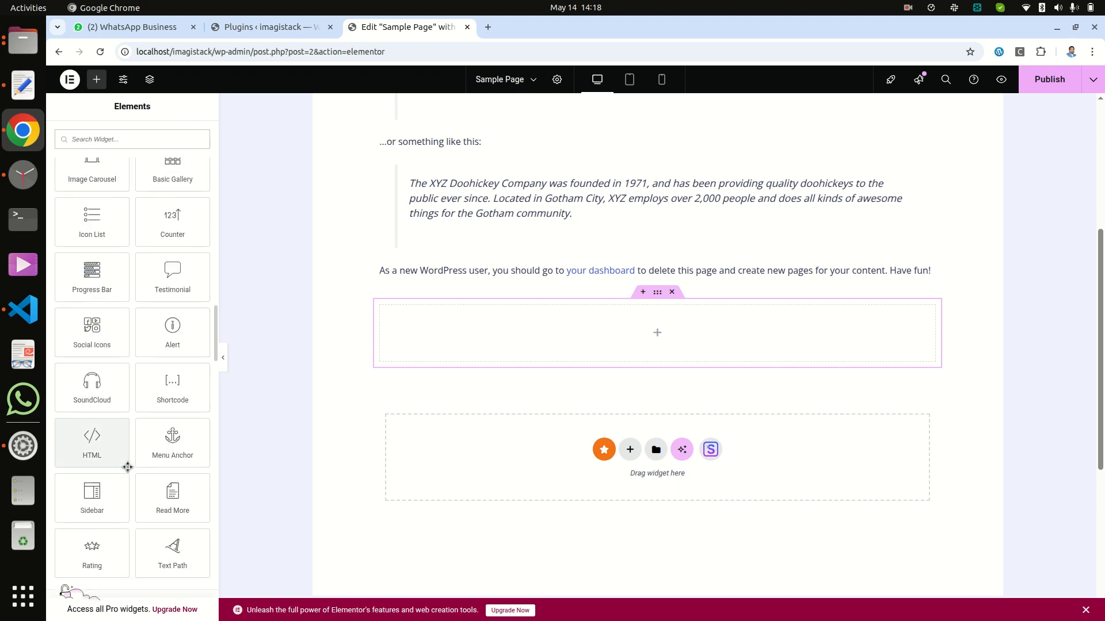
{"action": "scroll", "coordinate": [128, 470], "scroll_direction": "down", "scroll_amount": 6}
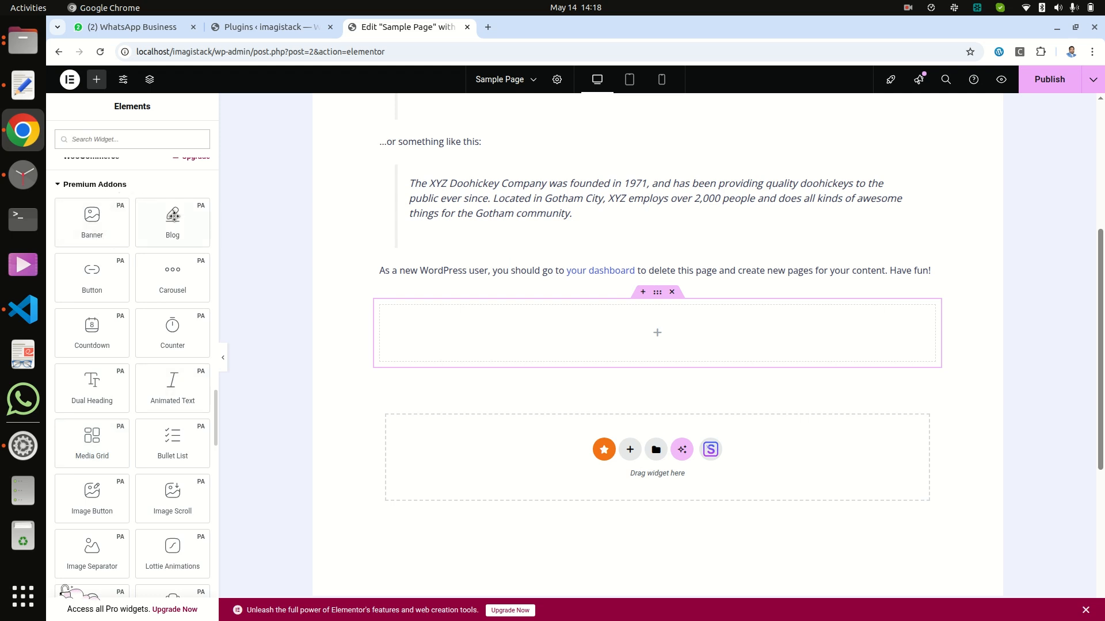
{"action": "left_click", "coordinate": [172, 222]}
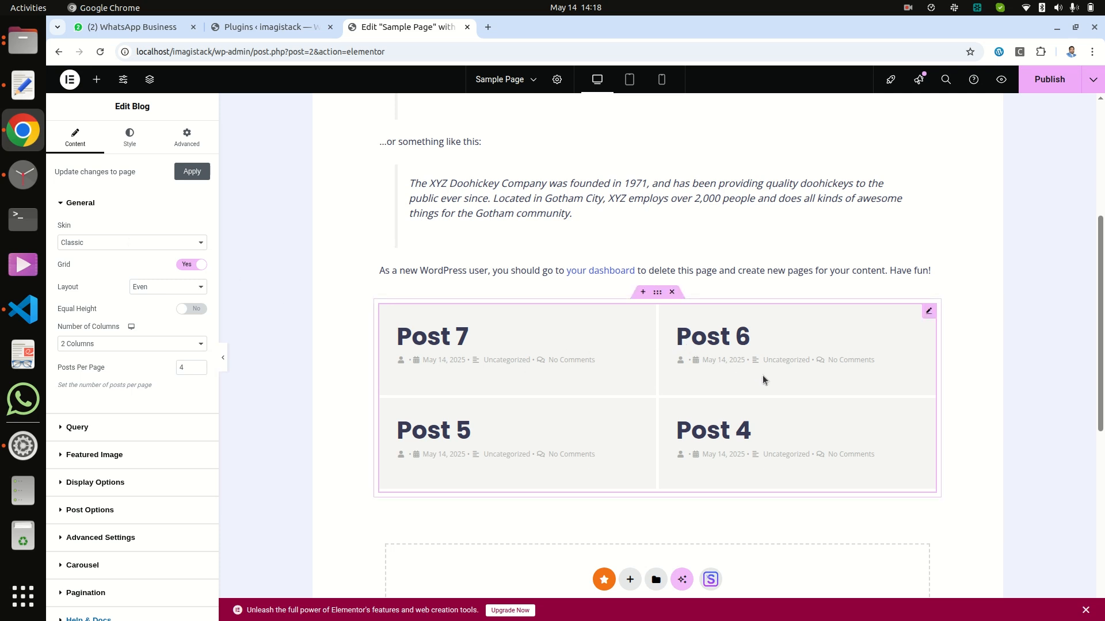
{"action": "left_click", "coordinate": [1049, 79]}
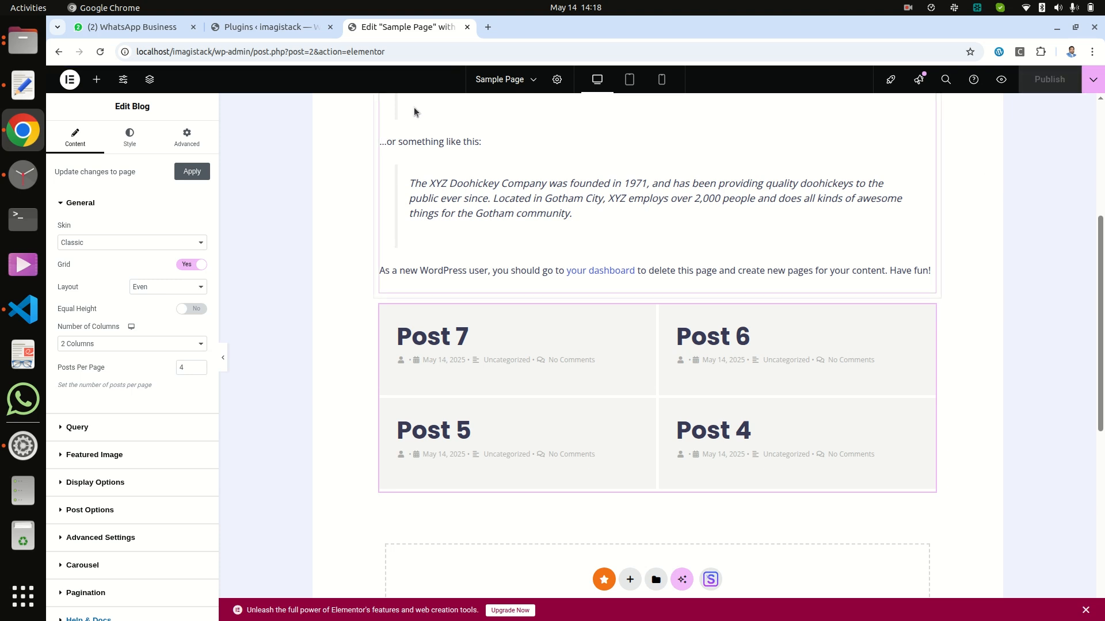
- Set the woman's portrait from the media library as Post 2's featured image, save the post and return to the posts list
{"action": "left_click", "coordinate": [233, 31]}
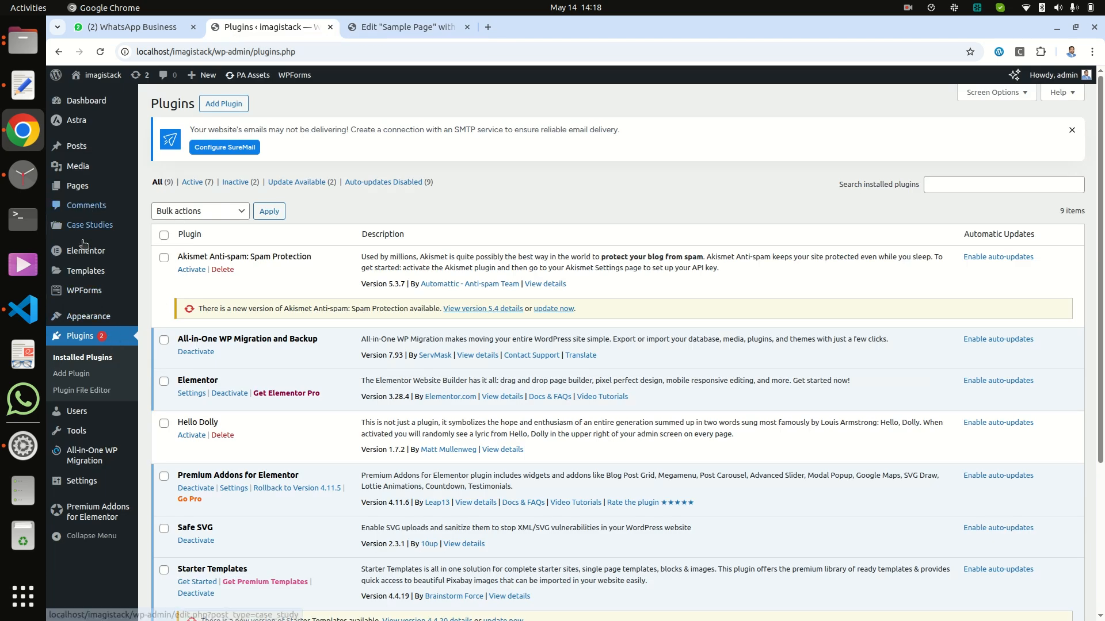
{"action": "left_click", "coordinate": [77, 148]}
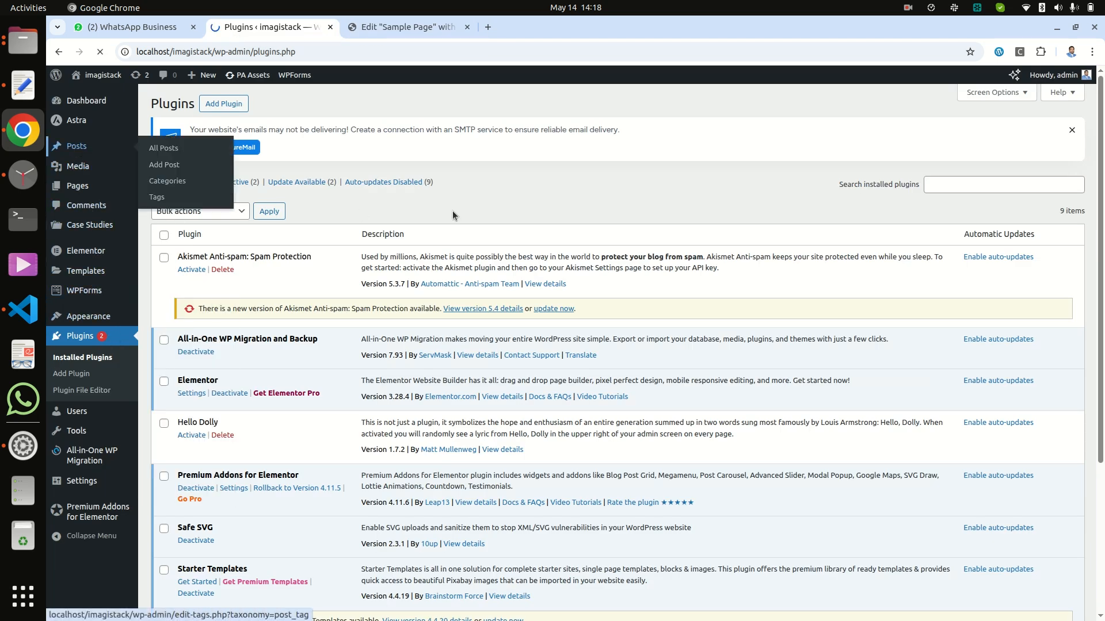
{"action": "scroll", "coordinate": [405, 440], "scroll_direction": "down", "scroll_amount": 1}
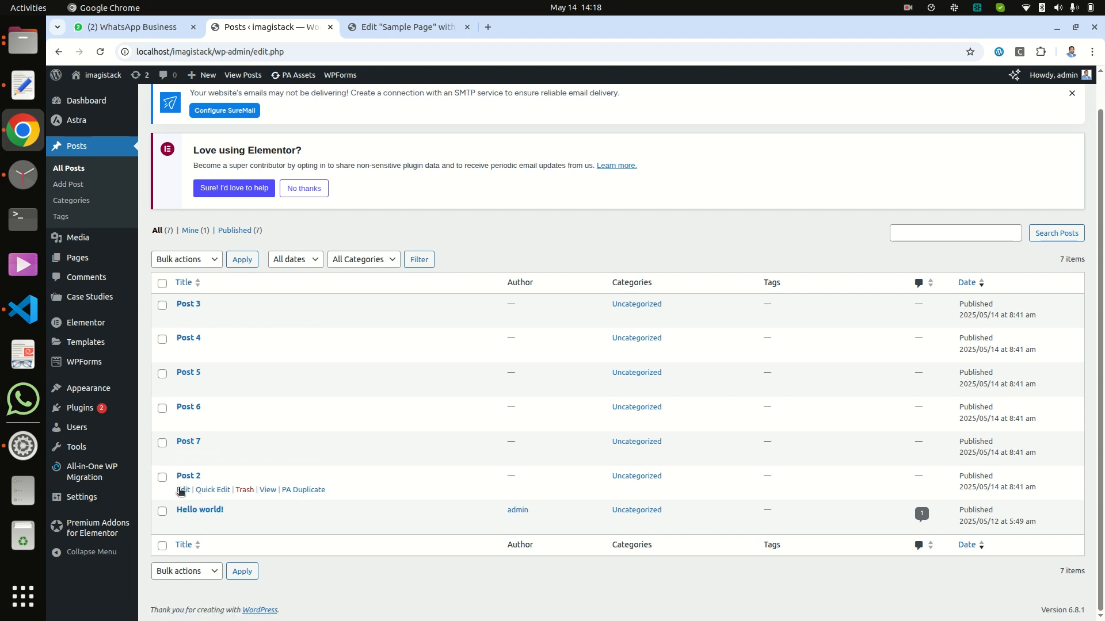
{"action": "left_click", "coordinate": [182, 491]}
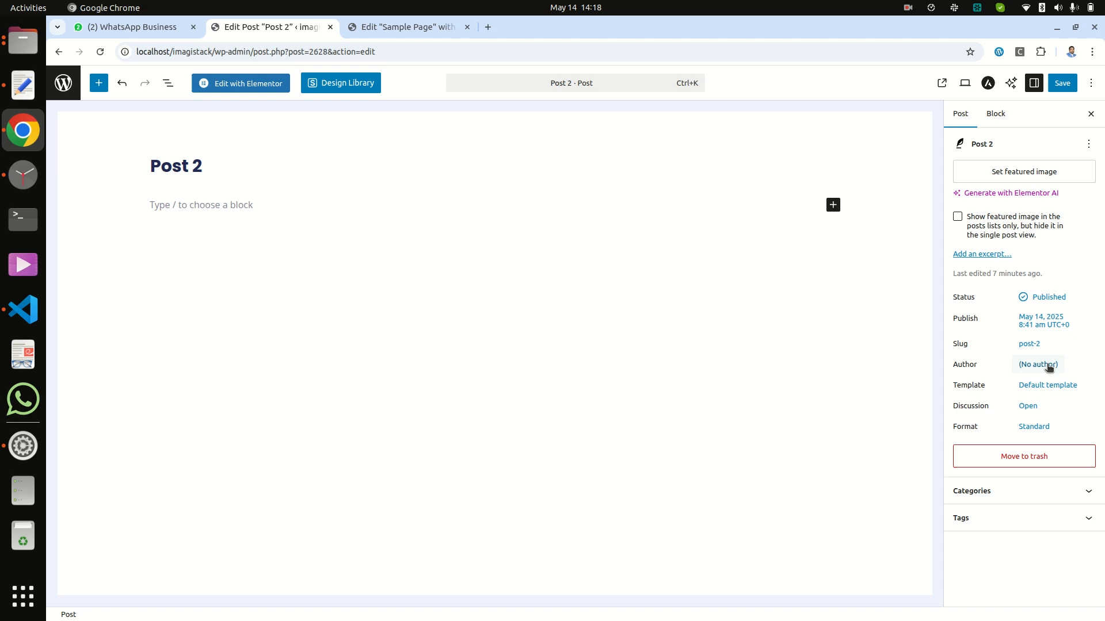
{"action": "left_click", "coordinate": [1014, 173]}
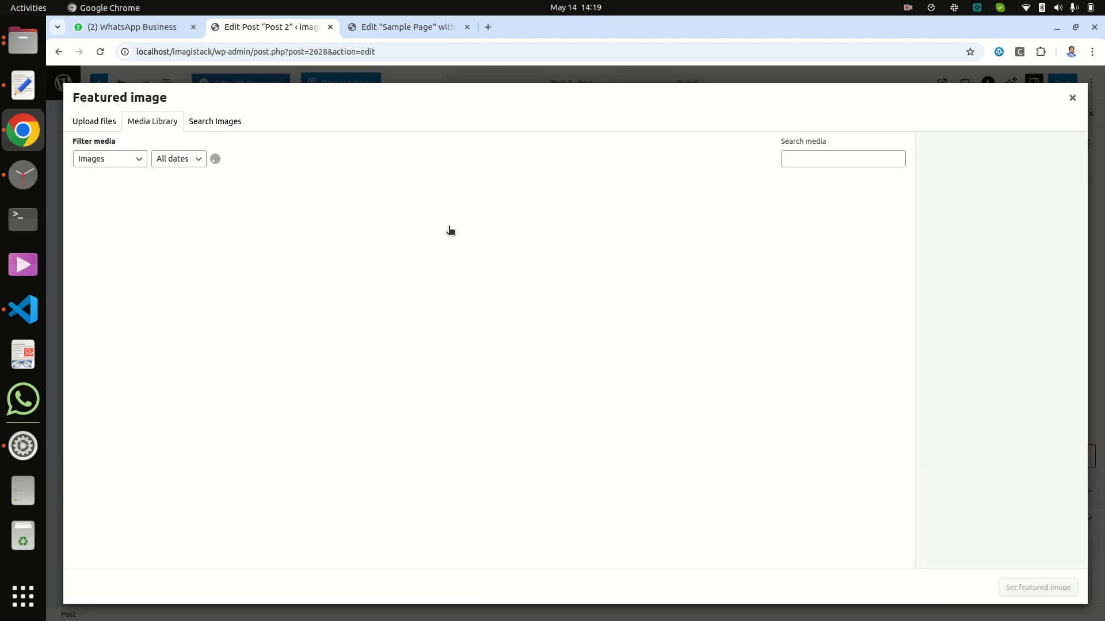
{"action": "left_click", "coordinate": [611, 395]}
{"action": "left_click", "coordinate": [1048, 591]}
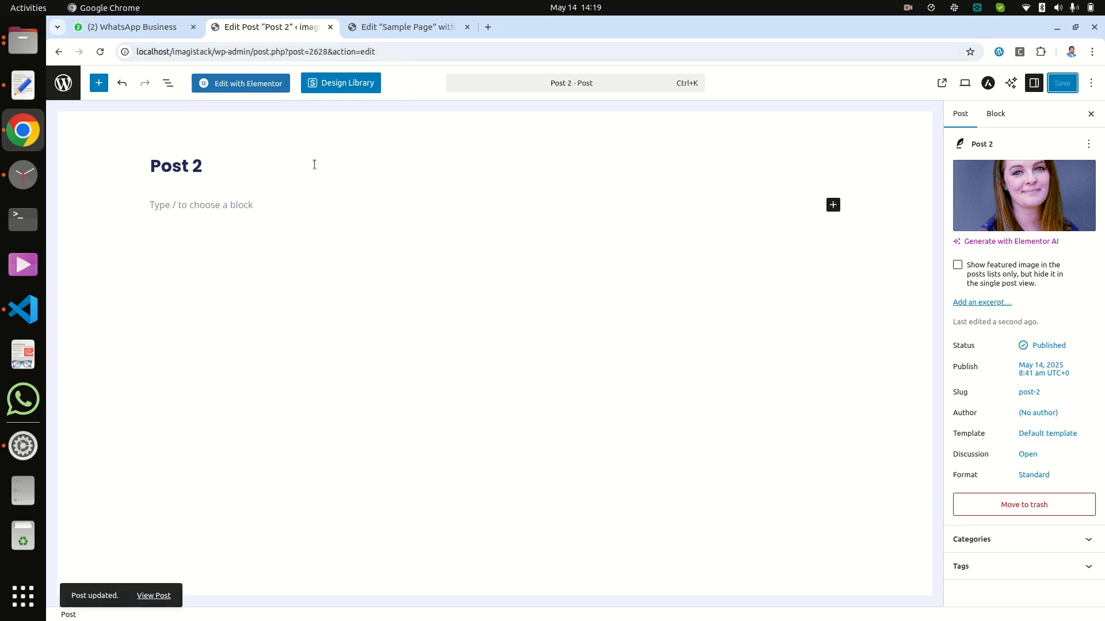
{"action": "left_click", "coordinate": [63, 83]}
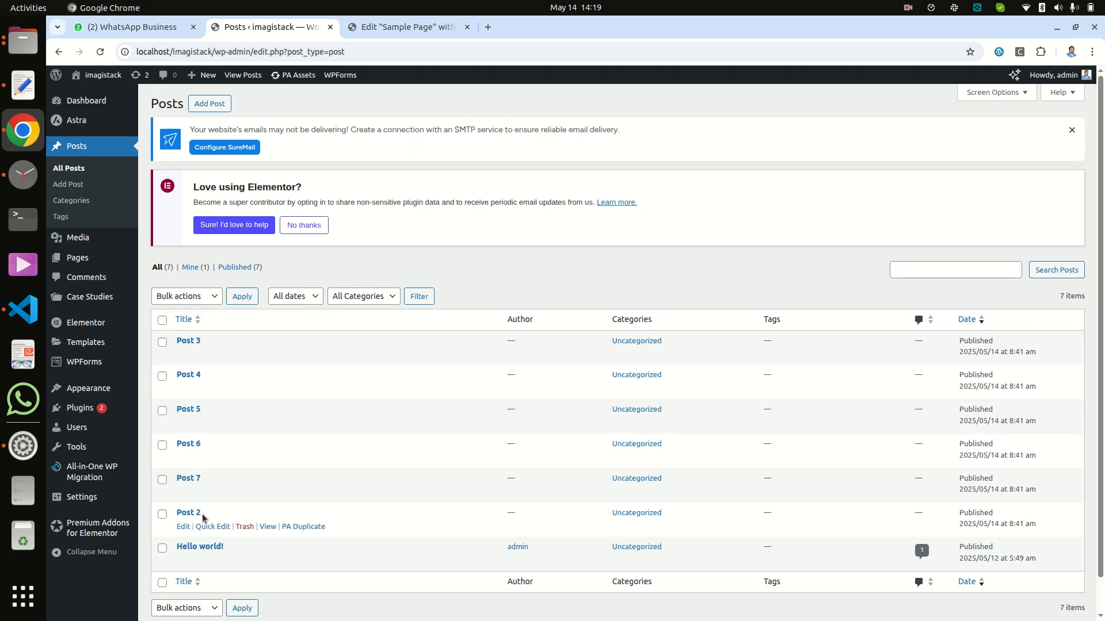
{"action": "scroll", "coordinate": [207, 510], "scroll_direction": "down", "scroll_amount": 1}
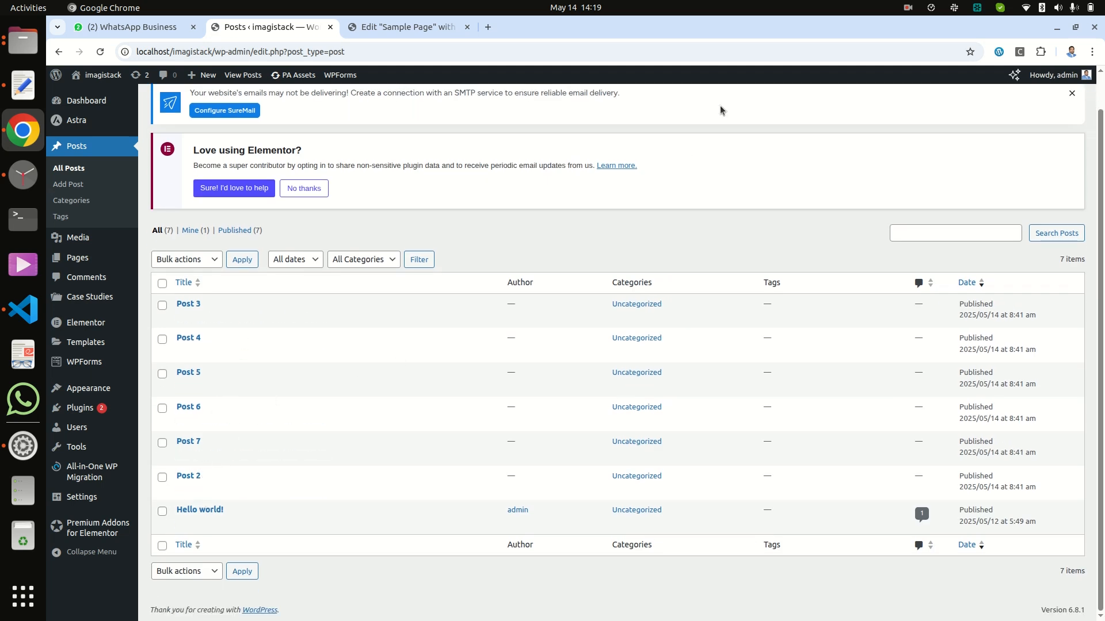
{"action": "left_click", "coordinate": [908, 7]}
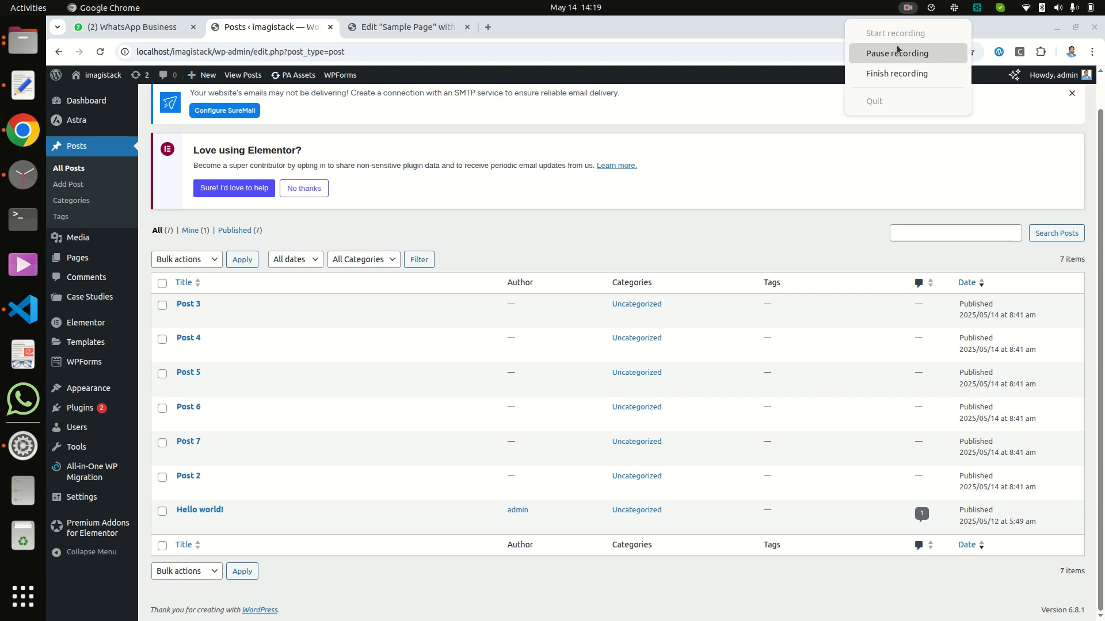
{"action": "left_click", "coordinate": [897, 52]}
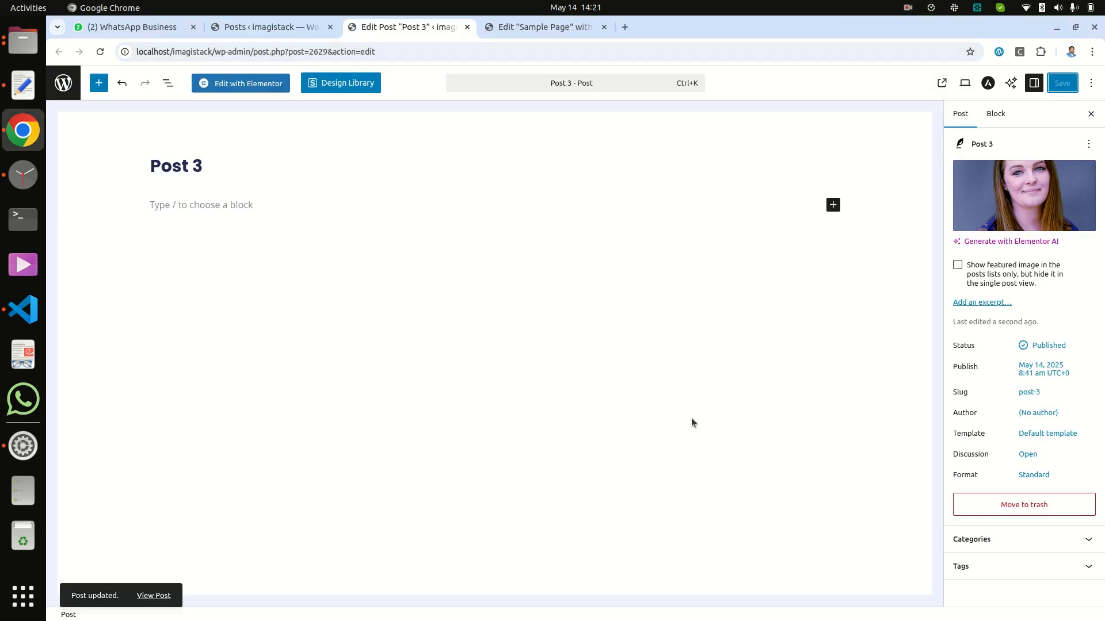
- Reload the Sample Page in the Elementor editor, close the Post 3 tab and check the featured images in the blog grid
{"action": "left_click", "coordinate": [536, 29]}
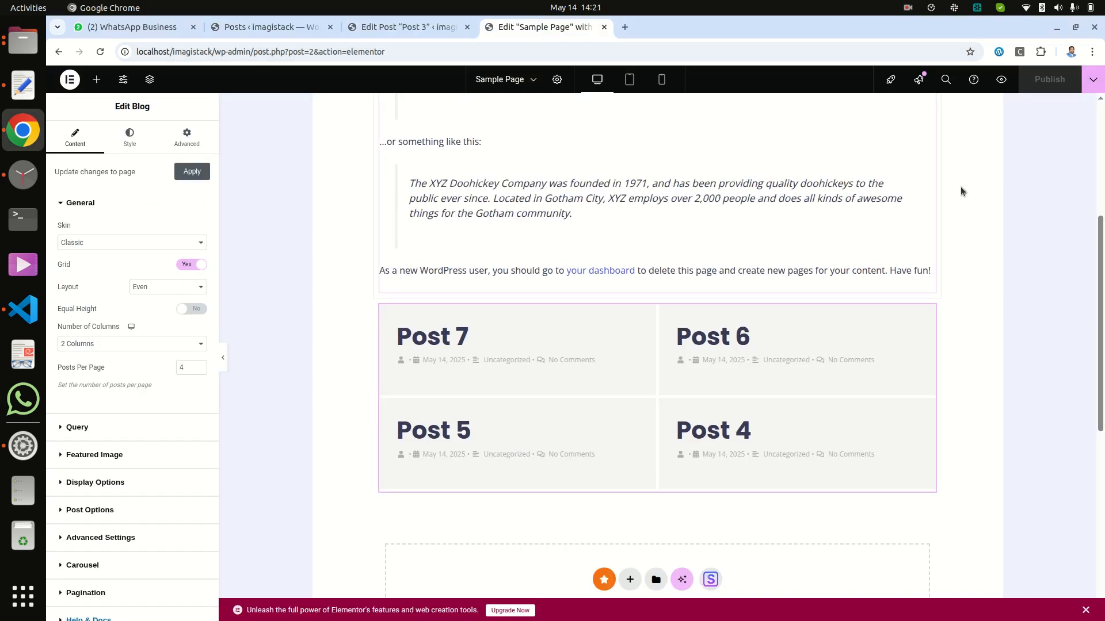
{"action": "right_click", "coordinate": [958, 170]}
{"action": "left_click", "coordinate": [779, 226]}
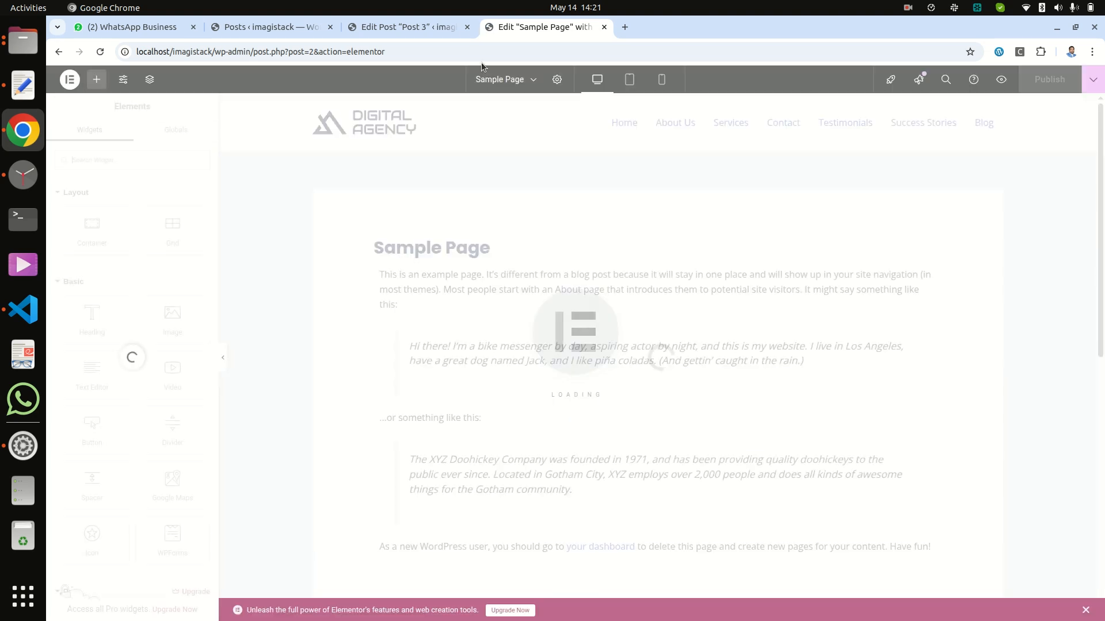
{"action": "left_click", "coordinate": [466, 28]}
{"action": "scroll", "coordinate": [313, 391], "scroll_direction": "down", "scroll_amount": 10}
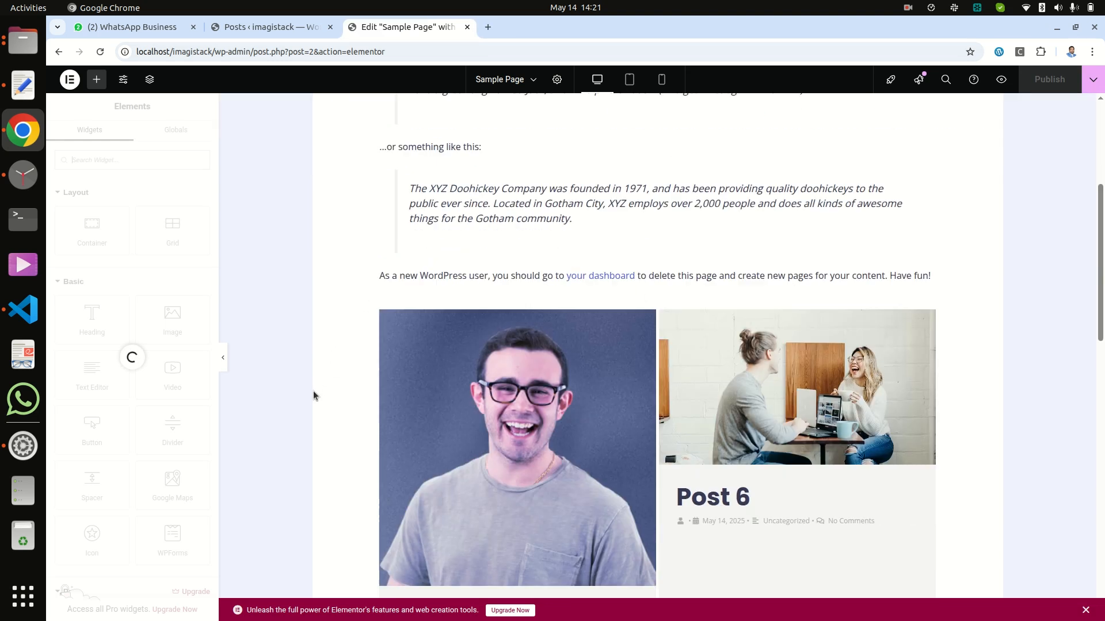
{"action": "scroll", "coordinate": [314, 390], "scroll_direction": "down", "scroll_amount": 2}
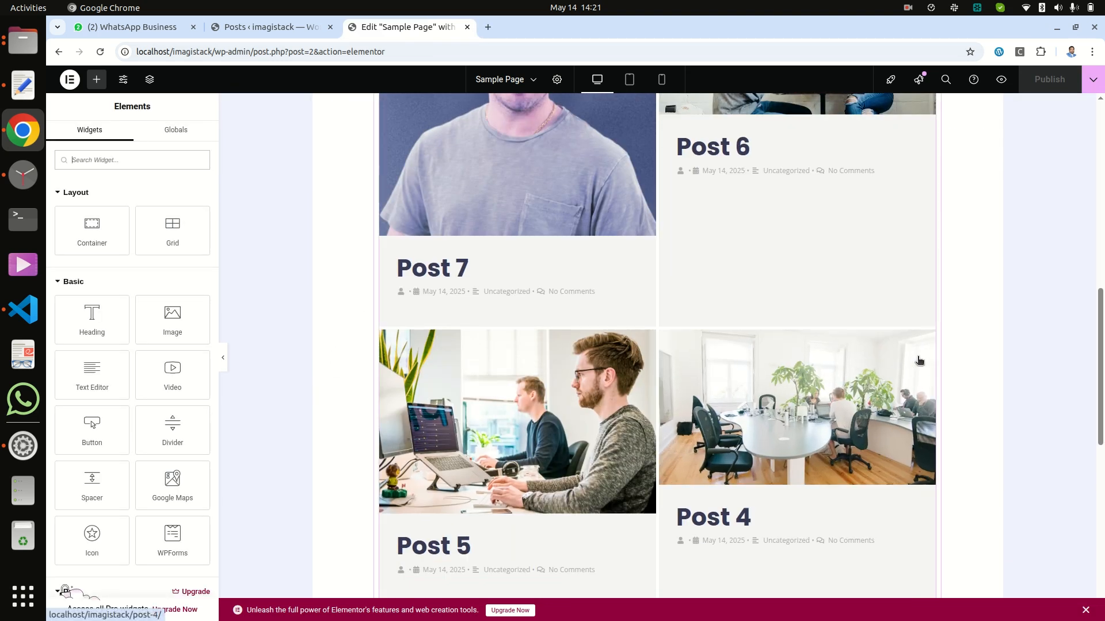
{"action": "scroll", "coordinate": [917, 338], "scroll_direction": "up", "scroll_amount": 5}
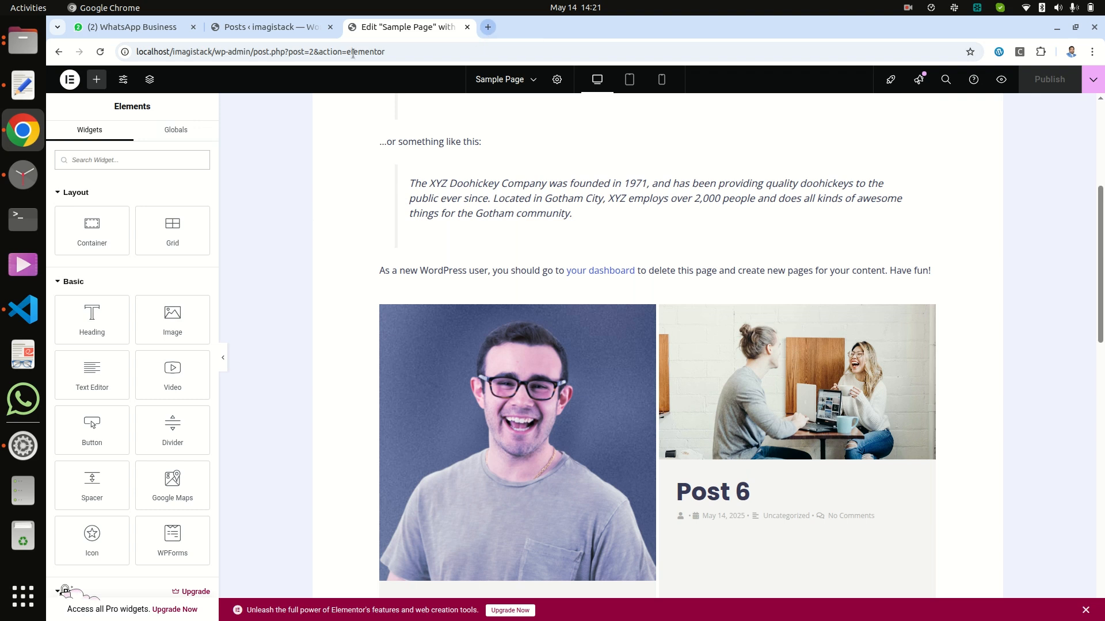
- Open the live Sample Page from the WordPress pages list in a new tab and check its blog post grid
{"action": "left_click", "coordinate": [263, 27]}
{"action": "left_click", "coordinate": [157, 258]}
{"action": "scroll", "coordinate": [454, 342], "scroll_direction": "down", "scroll_amount": 5}
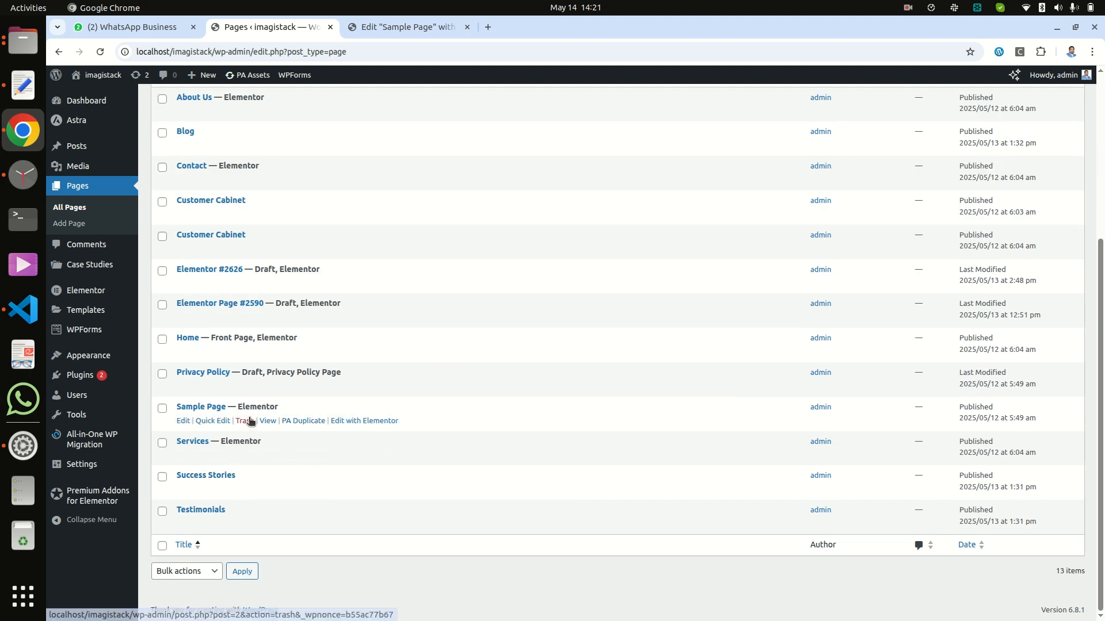
{"action": "right_click", "coordinate": [268, 422]}
{"action": "left_click", "coordinate": [284, 438]}
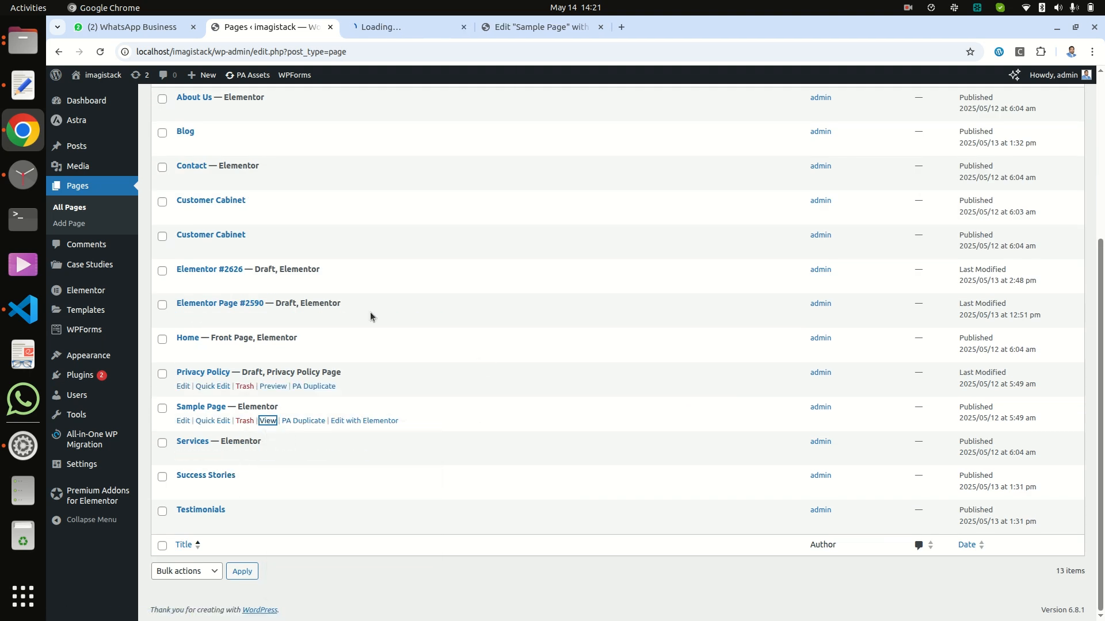
{"action": "left_click", "coordinate": [395, 23]}
{"action": "scroll", "coordinate": [474, 302], "scroll_direction": "down", "scroll_amount": 10}
{"action": "scroll", "coordinate": [477, 305], "scroll_direction": "up", "scroll_amount": 3}
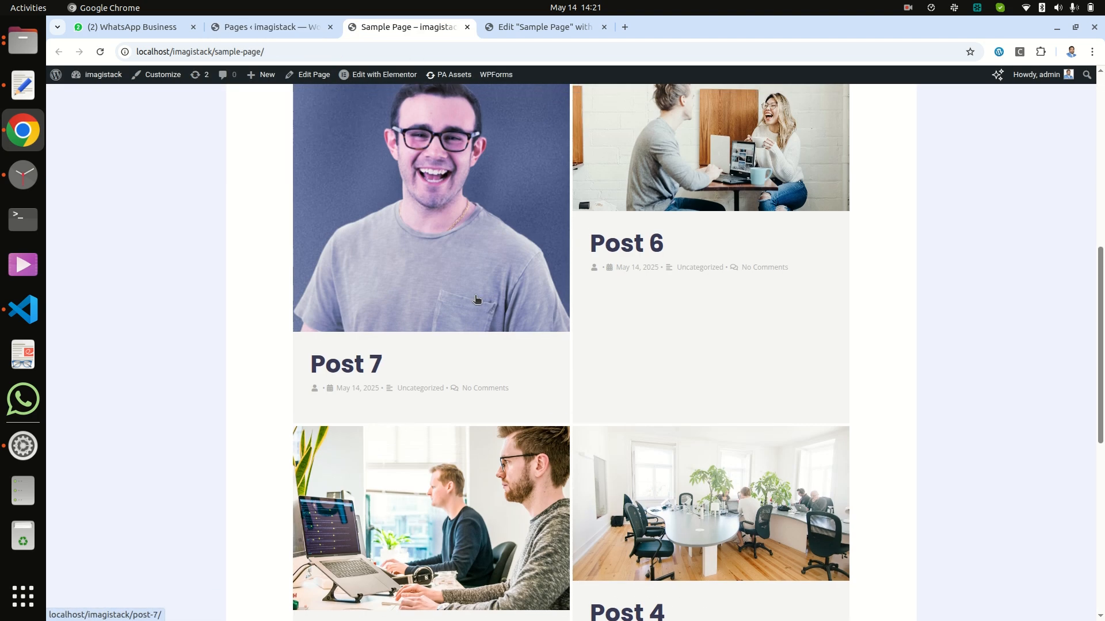
{"action": "scroll", "coordinate": [587, 368], "scroll_direction": "down", "scroll_amount": 7}
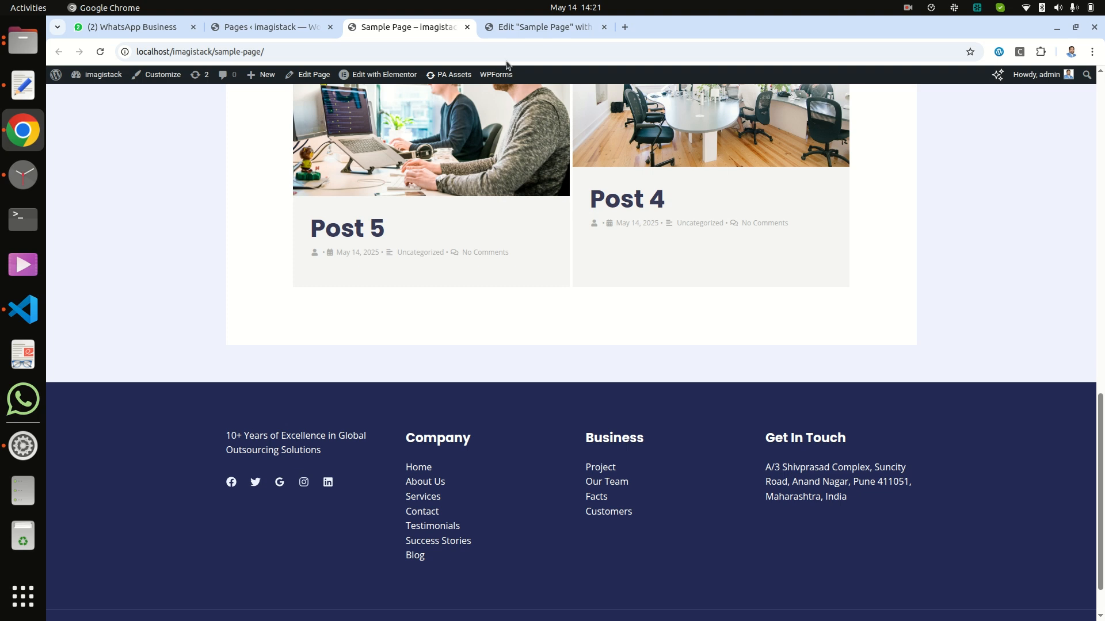
- Set the Blog widget's skin to Modern in the Sample Page editor and apply the change to the page
{"action": "left_click", "coordinate": [503, 30]}
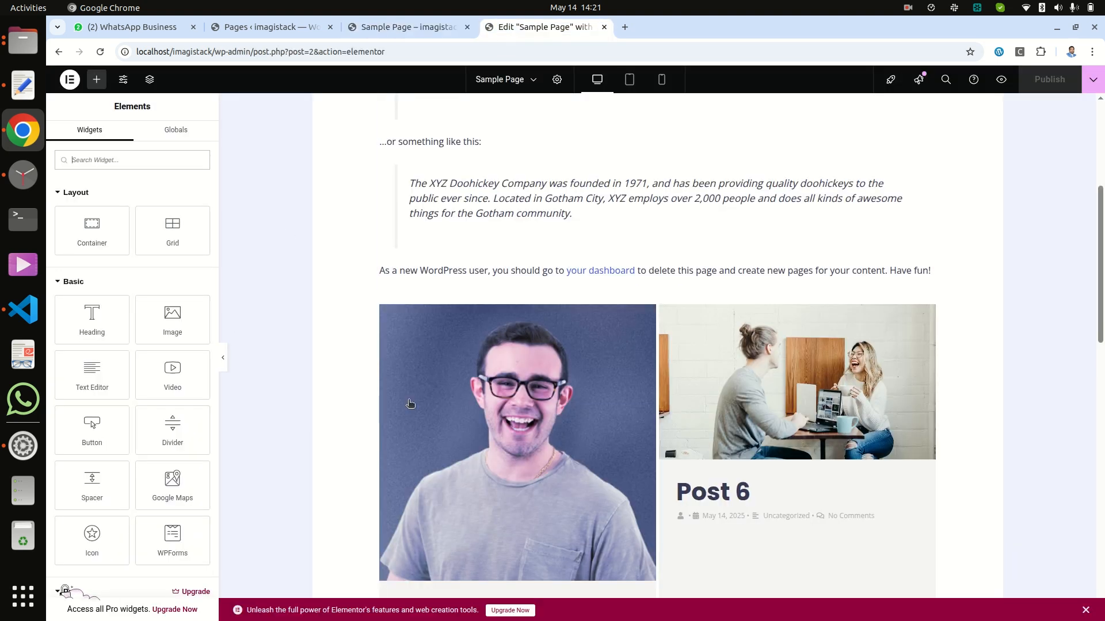
{"action": "left_click", "coordinate": [924, 483]}
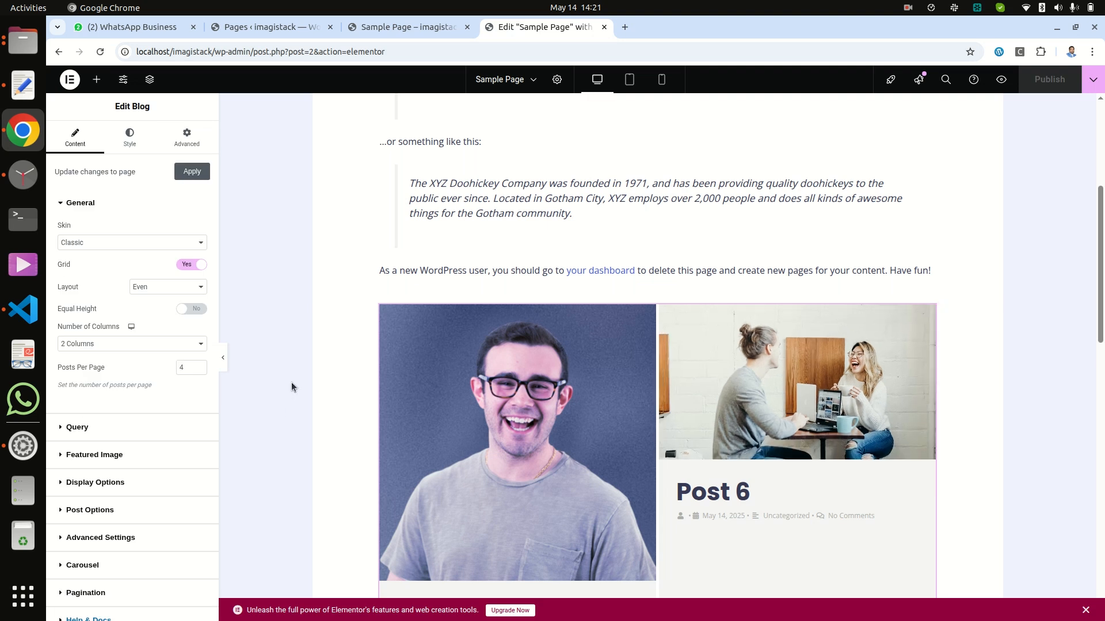
{"action": "left_click", "coordinate": [100, 243]}
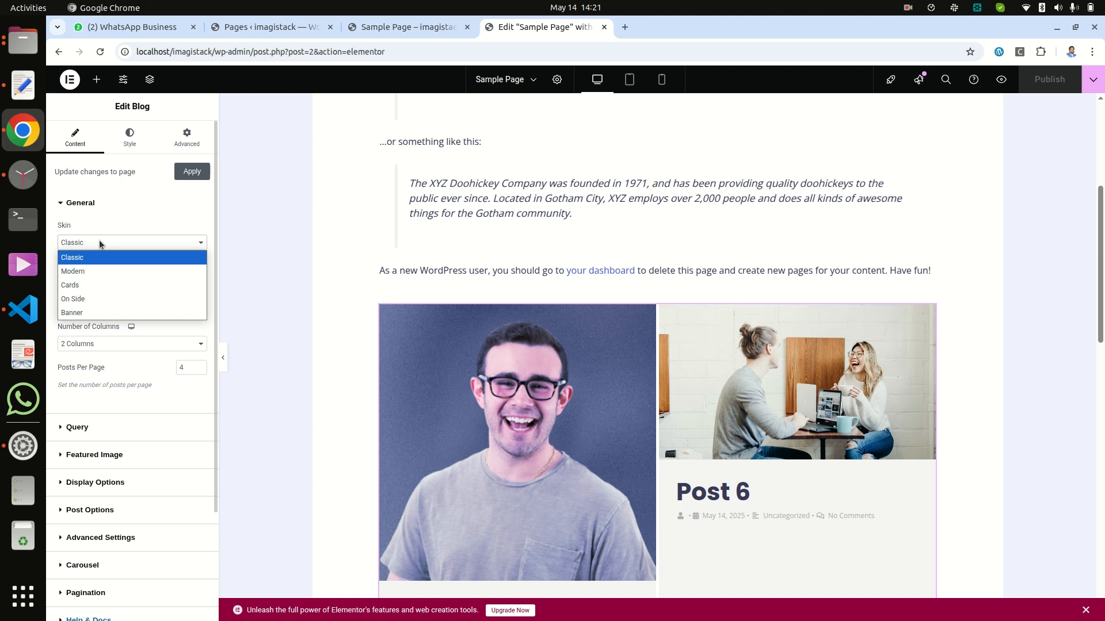
{"action": "left_click", "coordinate": [101, 272]}
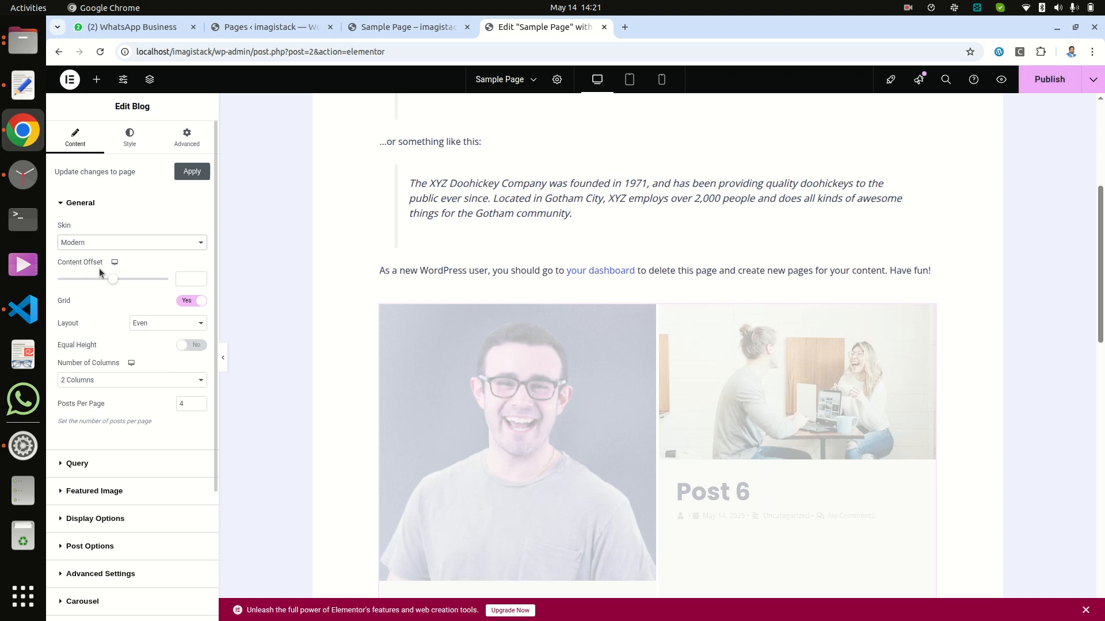
{"action": "left_click", "coordinate": [194, 171]}
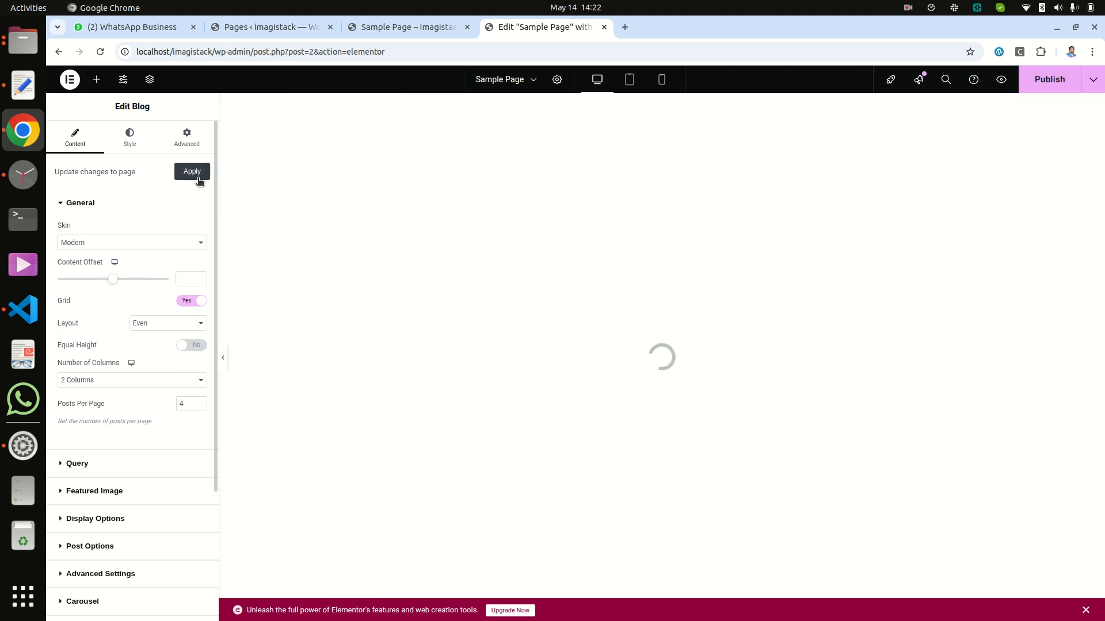
- Reload the live Sample Page and check how the blog grid appears there
{"action": "left_click", "coordinate": [405, 30]}
{"action": "right_click", "coordinate": [185, 221]}
{"action": "left_click", "coordinate": [200, 267]}
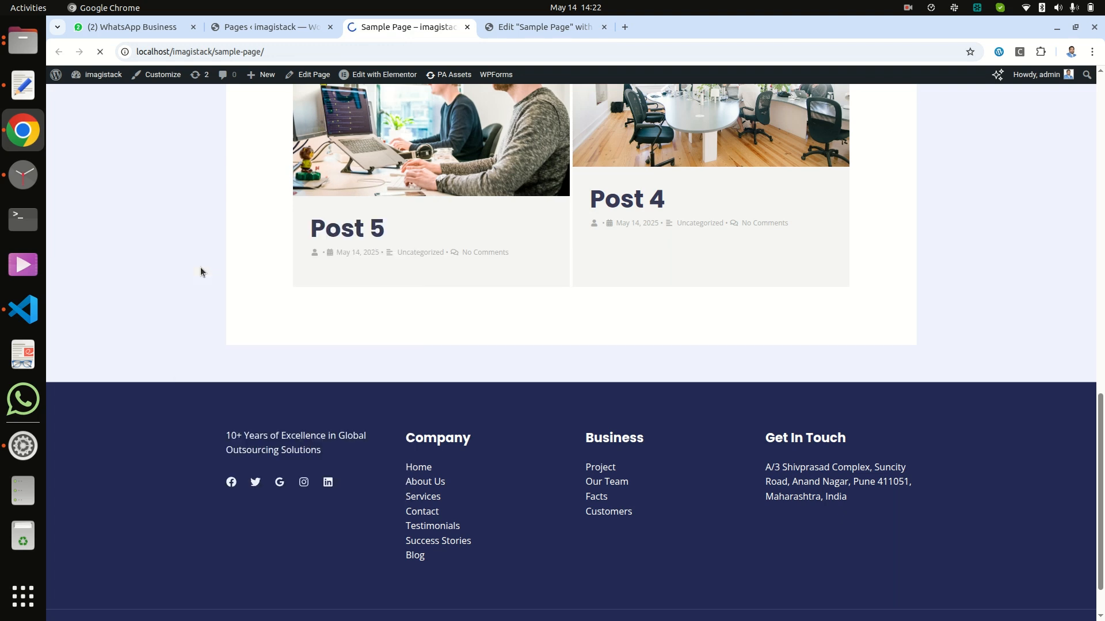
{"action": "scroll", "coordinate": [575, 237], "scroll_direction": "up", "scroll_amount": 10}
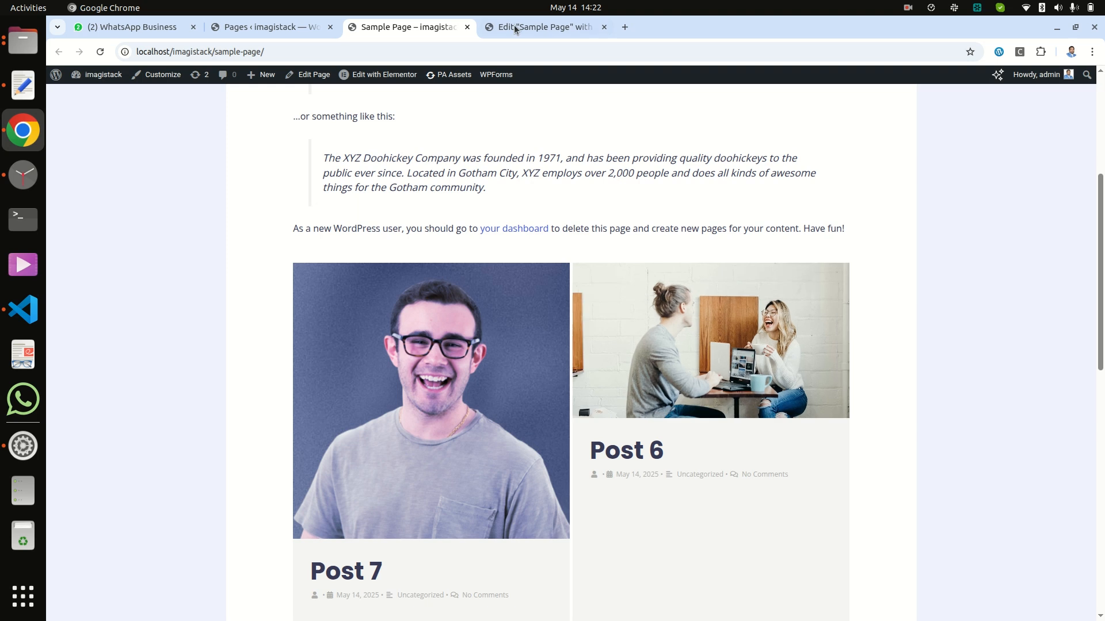
- Enable Equal Height for the Blog widget in the Elementor editor, keeping the Even layout, and review the post grid
{"action": "left_click", "coordinate": [518, 28]}
{"action": "scroll", "coordinate": [569, 501], "scroll_direction": "down", "scroll_amount": 6}
{"action": "left_click", "coordinate": [775, 397]}
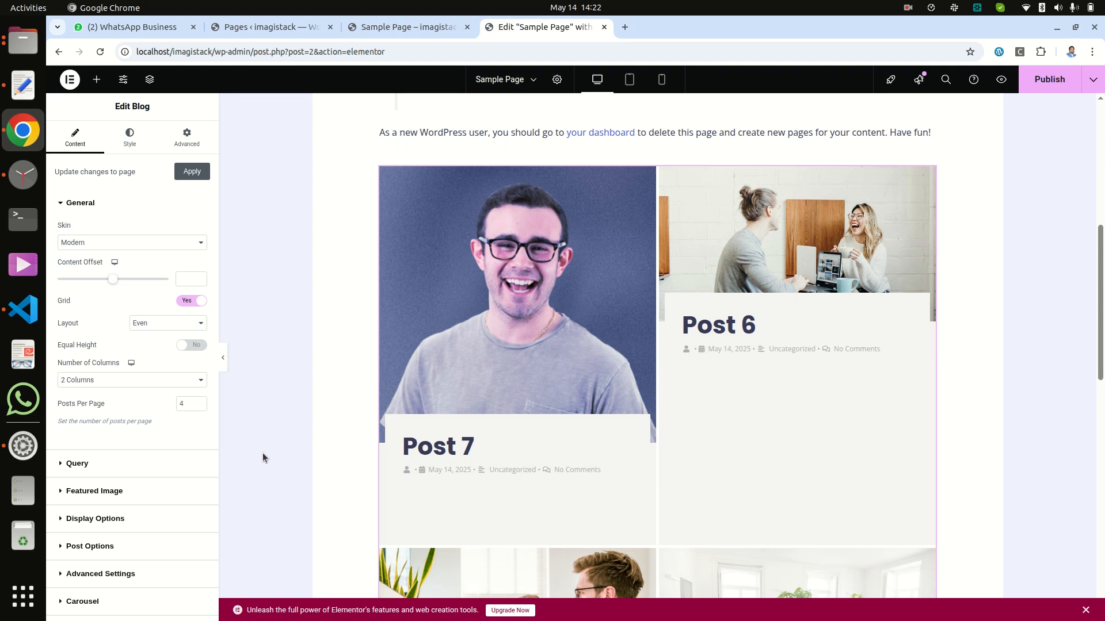
{"action": "left_click", "coordinate": [145, 324]}
{"action": "left_click", "coordinate": [145, 326]}
{"action": "left_click", "coordinate": [145, 326]}
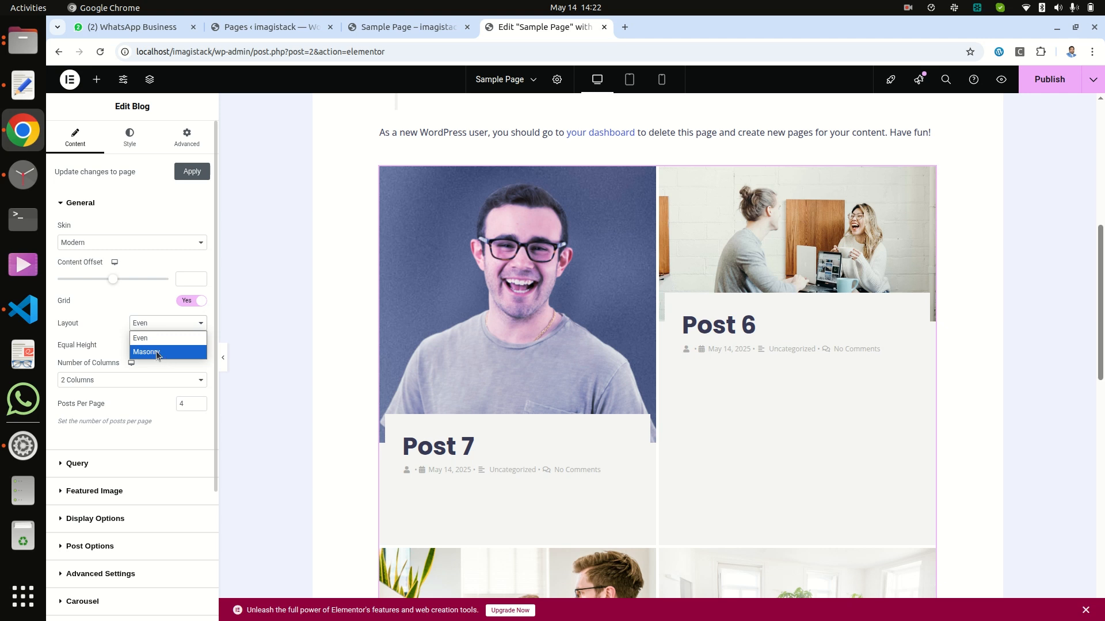
{"action": "left_click", "coordinate": [263, 338]}
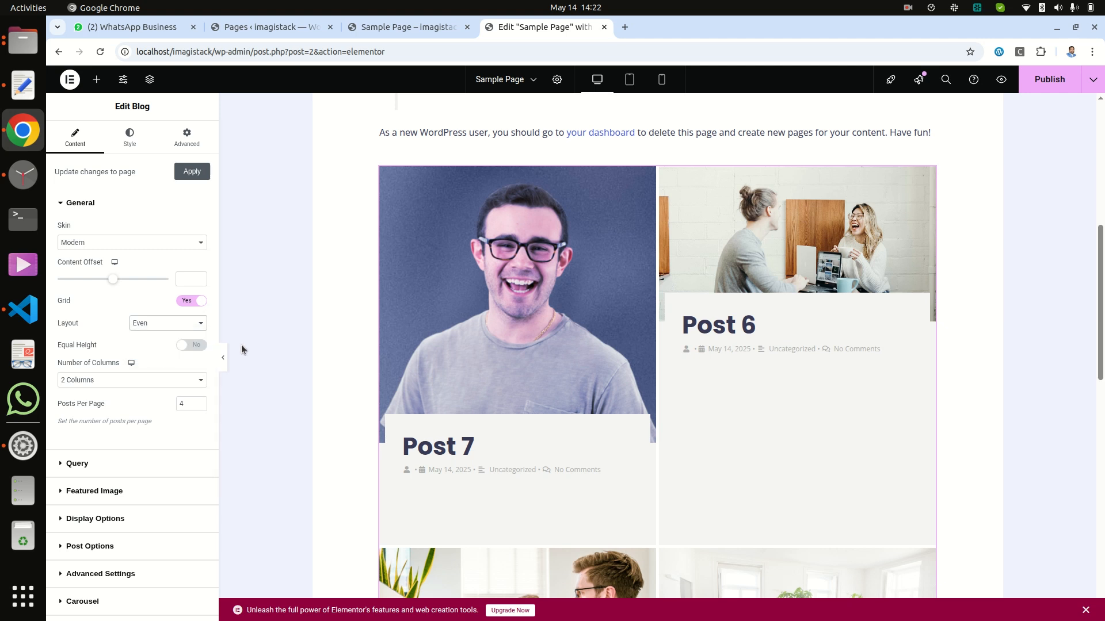
{"action": "left_click", "coordinate": [201, 351]}
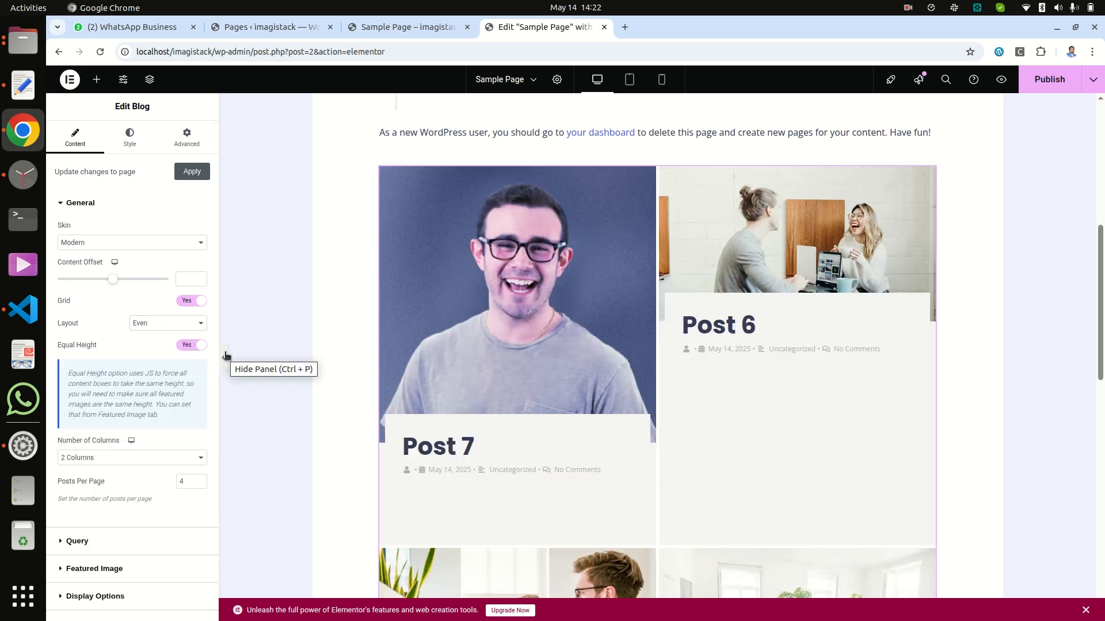
{"action": "scroll", "coordinate": [340, 446], "scroll_direction": "down", "scroll_amount": 5}
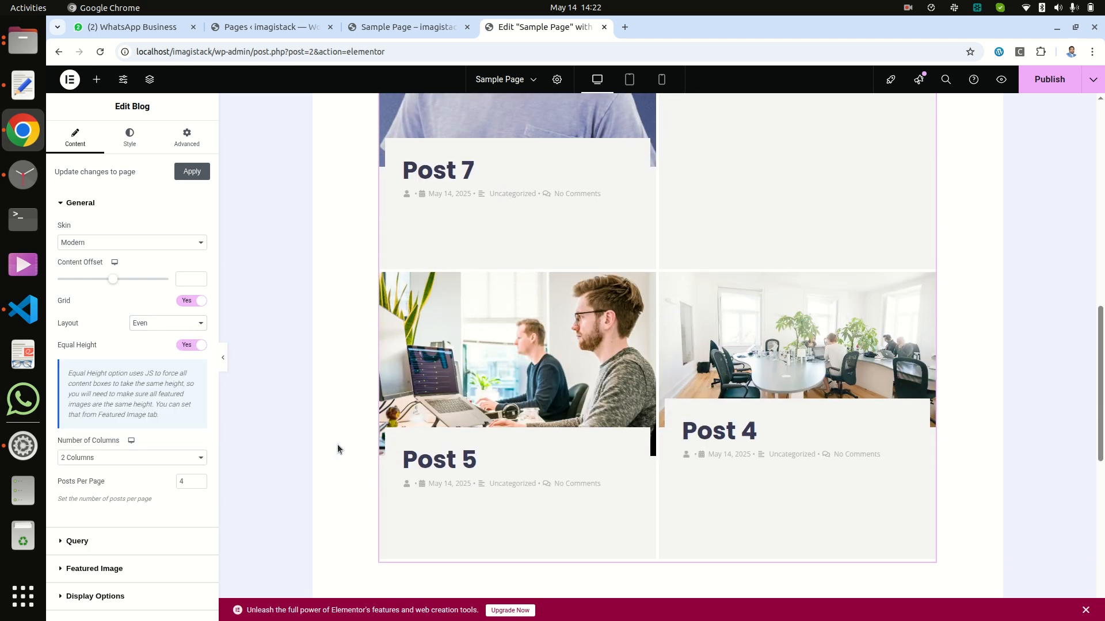
{"action": "scroll", "coordinate": [338, 447], "scroll_direction": "up", "scroll_amount": 4}
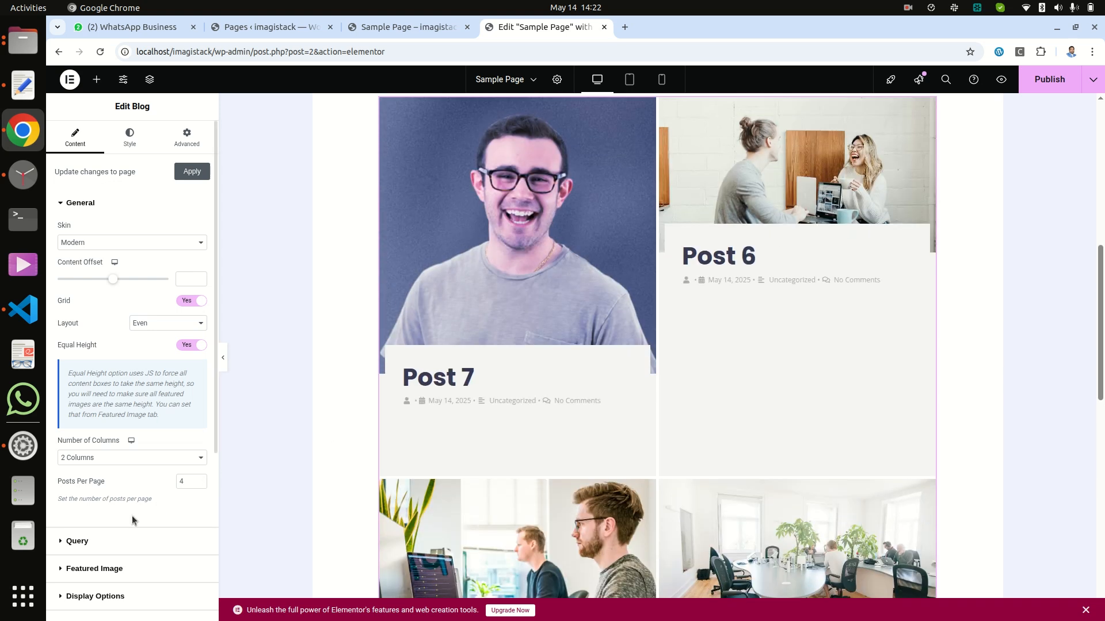
- Set the Blog widget to 3 columns with 8 posts per page
{"action": "left_click", "coordinate": [105, 457]}
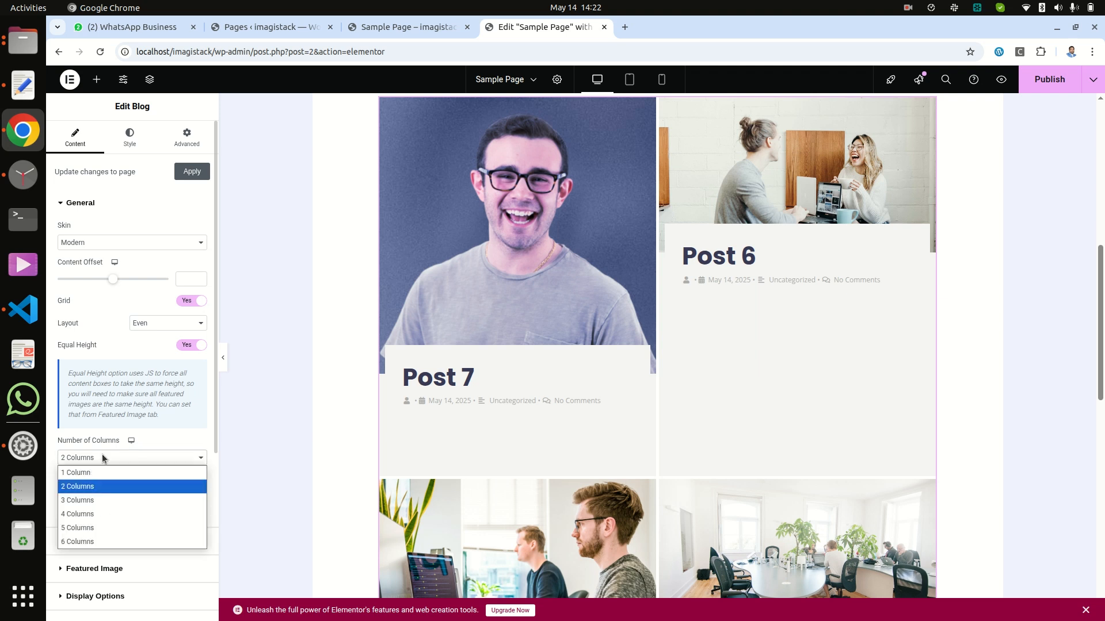
{"action": "left_click", "coordinate": [103, 498]}
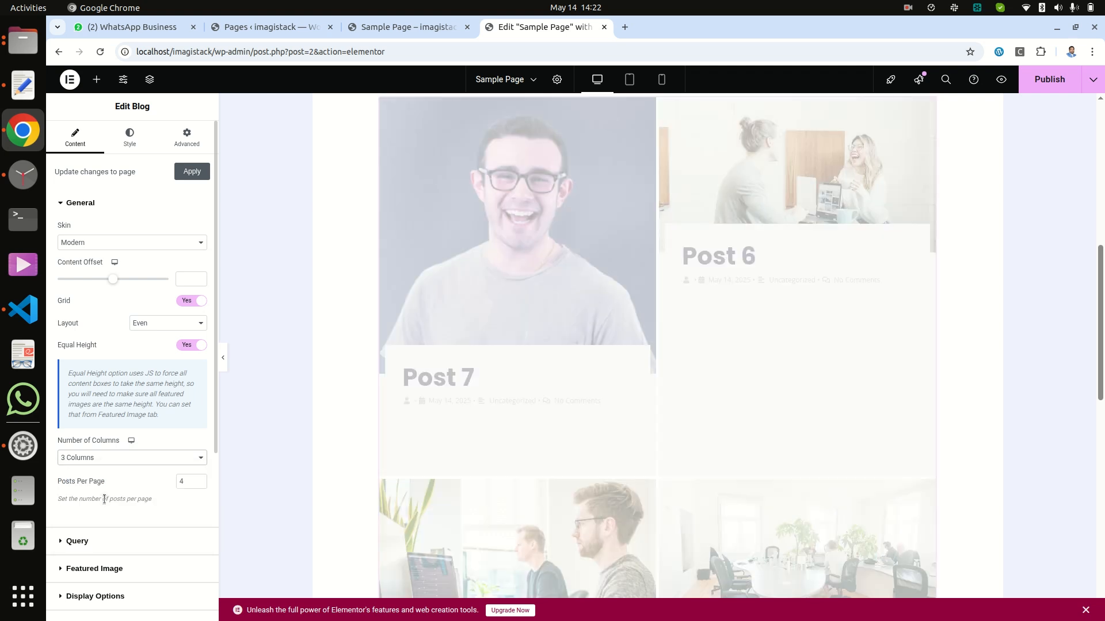
{"action": "scroll", "coordinate": [693, 449], "scroll_direction": "down", "scroll_amount": 3}
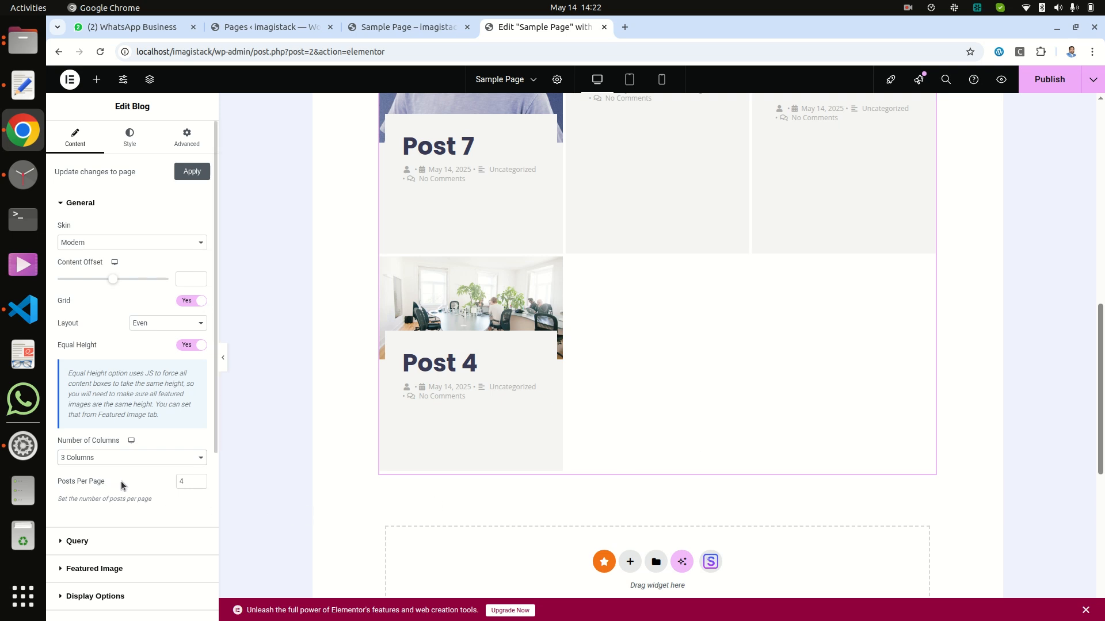
{"action": "left_click_drag", "start_coordinate": [190, 480], "coordinate": [175, 483]}
{"action": "type", "text": "8"}
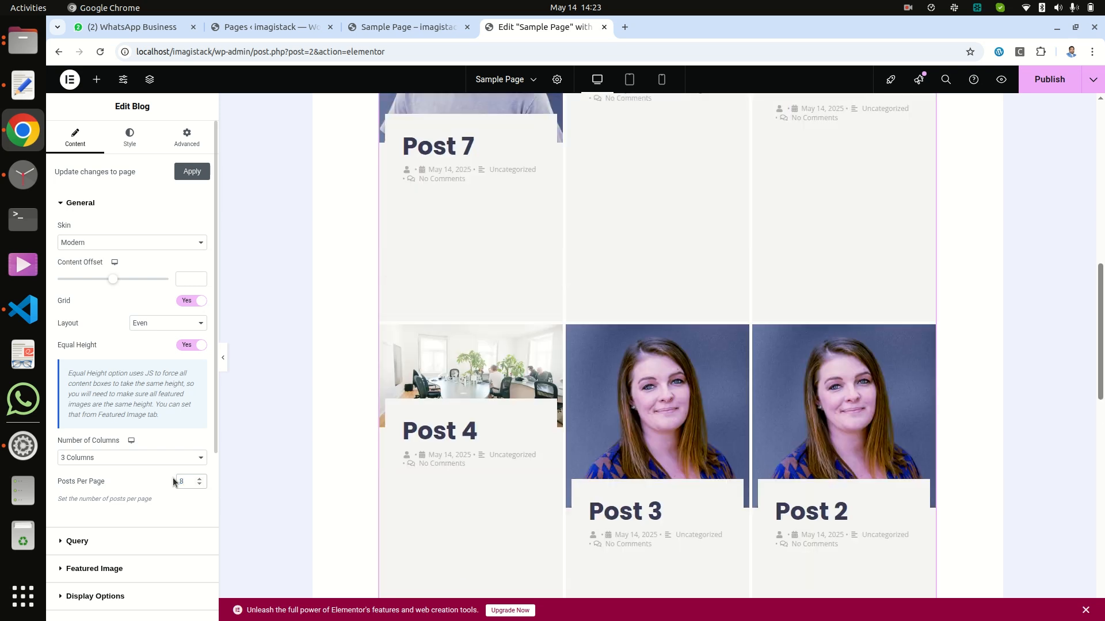
{"action": "scroll", "coordinate": [453, 472], "scroll_direction": "down", "scroll_amount": 6}
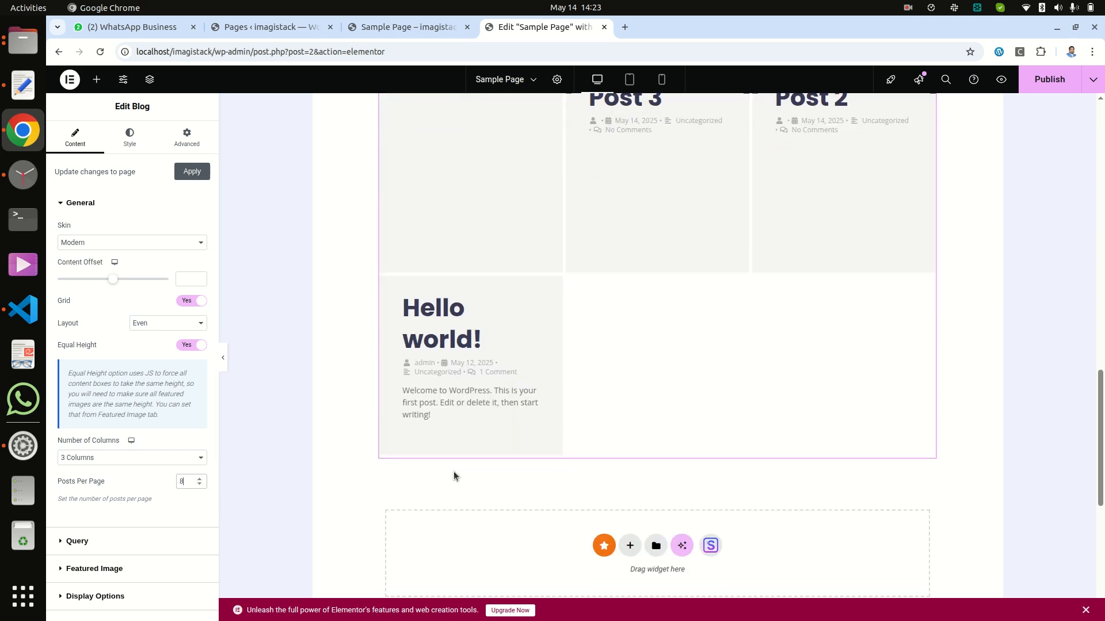
- Publish the page changes, then reload the live Sample Page and check the whole blog grid
{"action": "left_click", "coordinate": [1049, 79]}
{"action": "left_click", "coordinate": [364, 29]}
{"action": "right_click", "coordinate": [131, 203]}
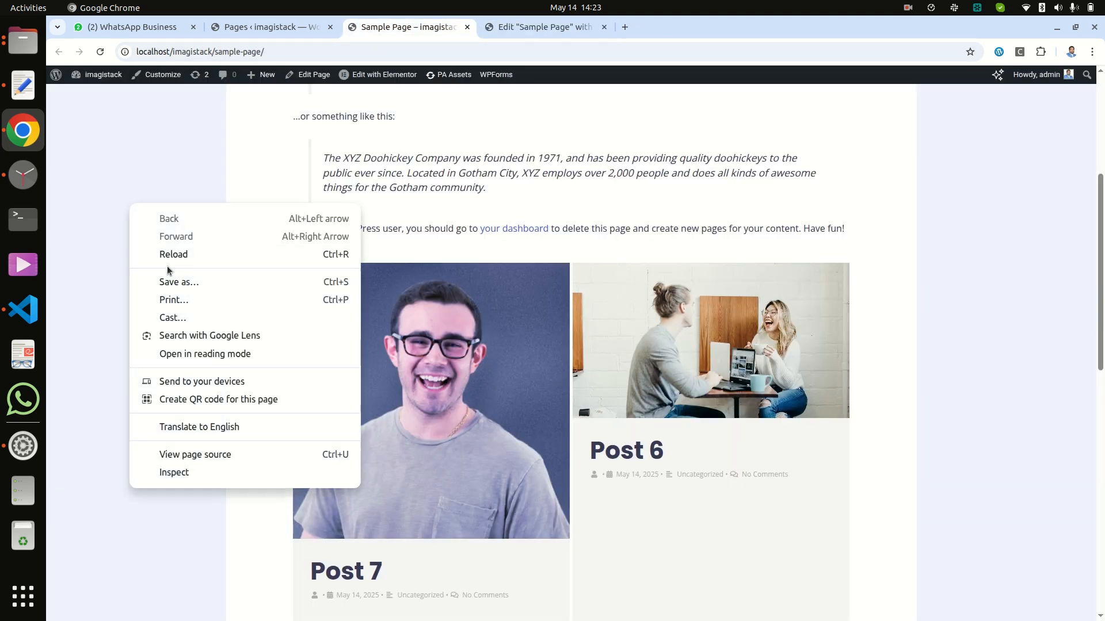
{"action": "left_click", "coordinate": [166, 255]}
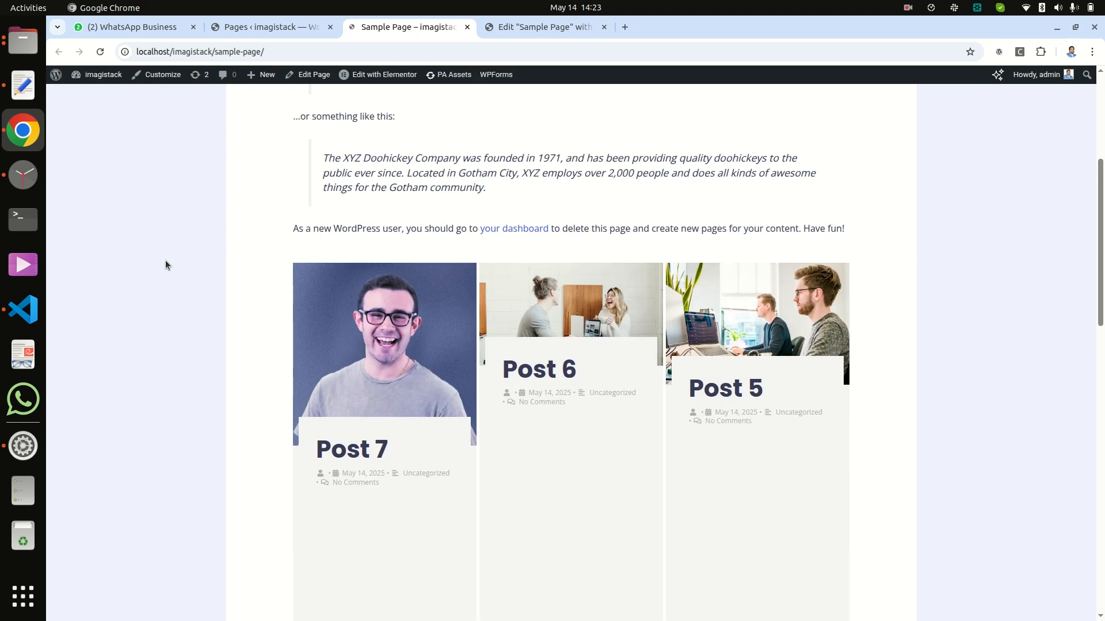
{"action": "scroll", "coordinate": [199, 358], "scroll_direction": "down", "scroll_amount": 5}
{"action": "scroll", "coordinate": [198, 357], "scroll_direction": "down", "scroll_amount": 6}
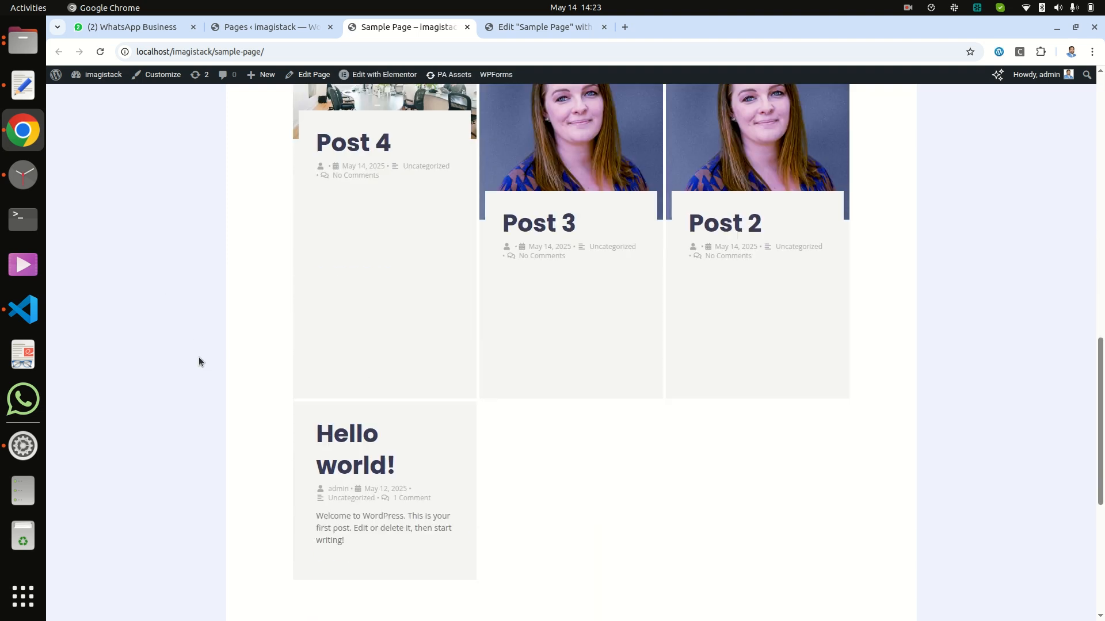
{"action": "scroll", "coordinate": [198, 357], "scroll_direction": "up", "scroll_amount": 10}
{"action": "scroll", "coordinate": [199, 345], "scroll_direction": "up", "scroll_amount": 3}
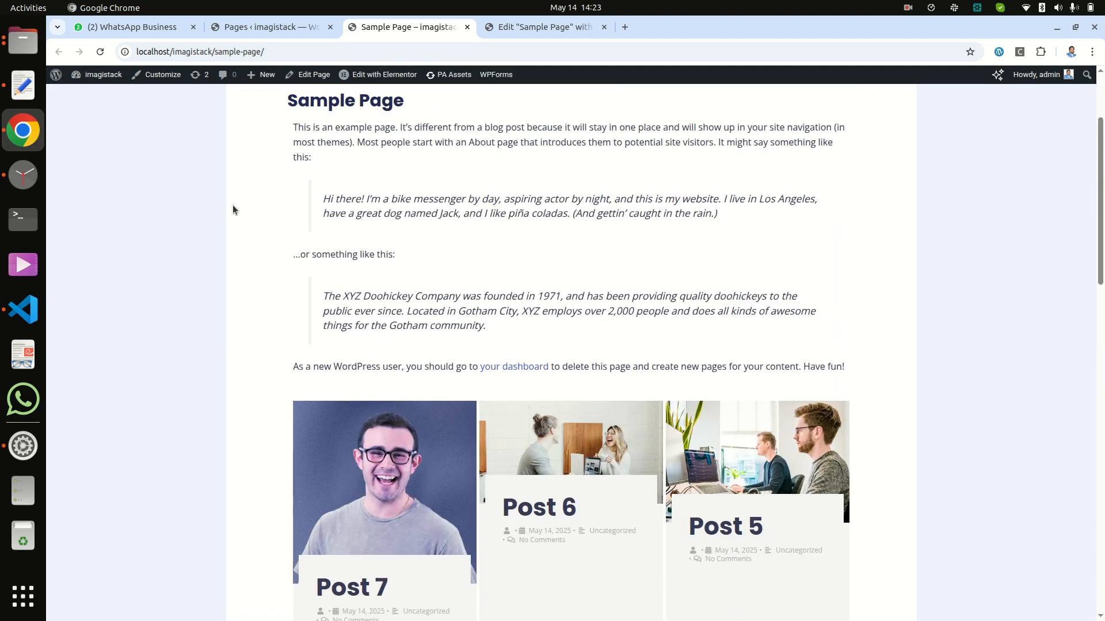
- Examine the Blog widget's Query settings in the Elementor editor, including its source, filter and order options
{"action": "left_click", "coordinate": [487, 30]}
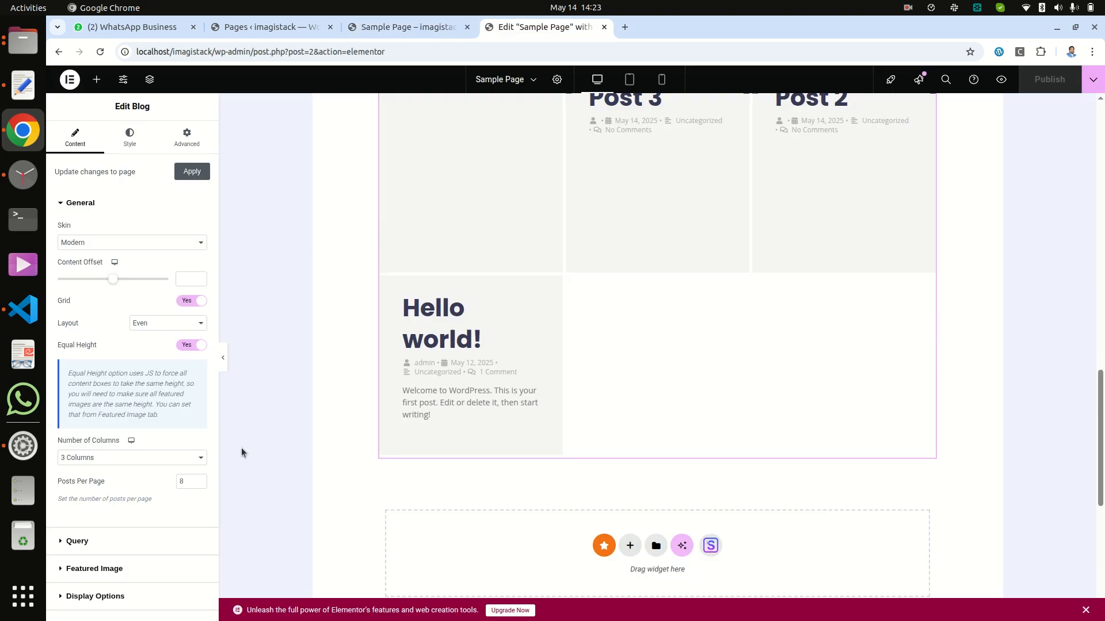
{"action": "scroll", "coordinate": [152, 520], "scroll_direction": "down", "scroll_amount": 2}
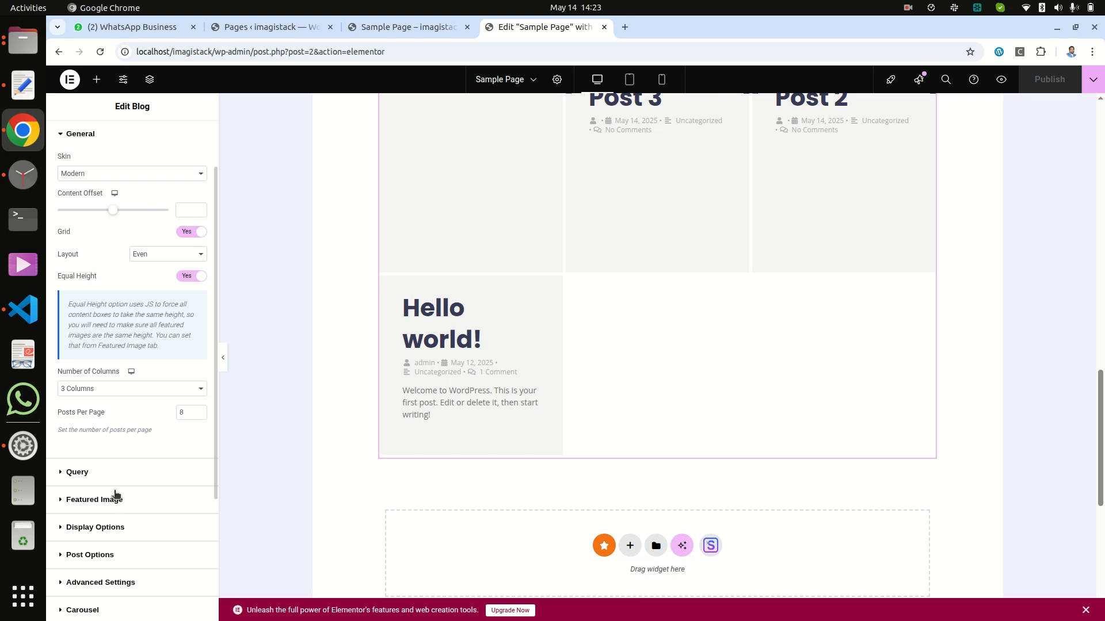
{"action": "left_click", "coordinate": [77, 473]}
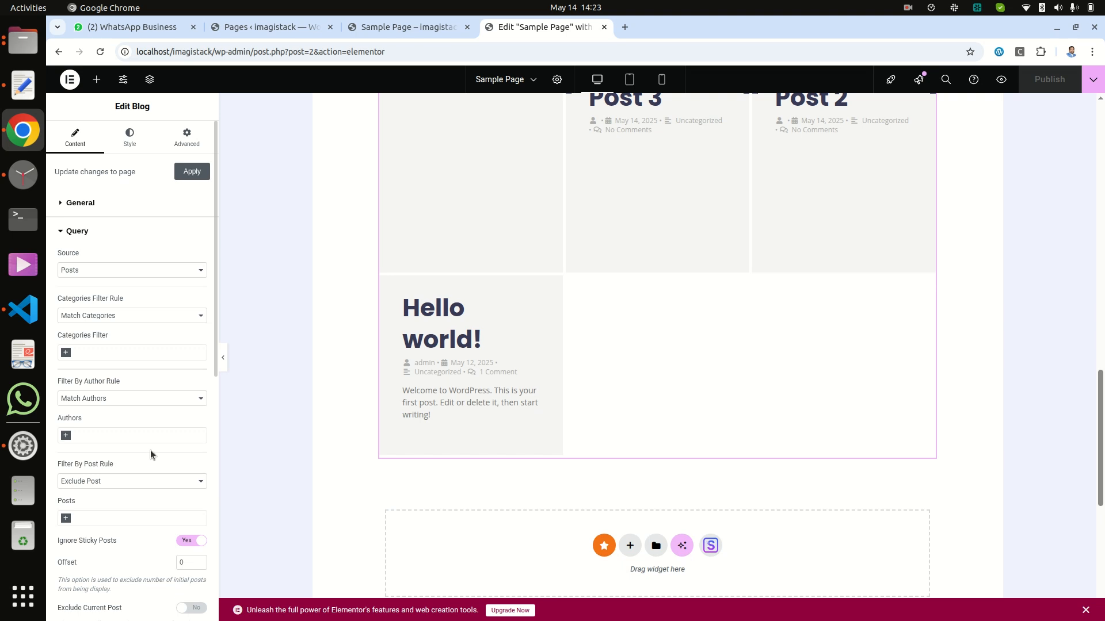
{"action": "scroll", "coordinate": [151, 453], "scroll_direction": "down", "scroll_amount": 3}
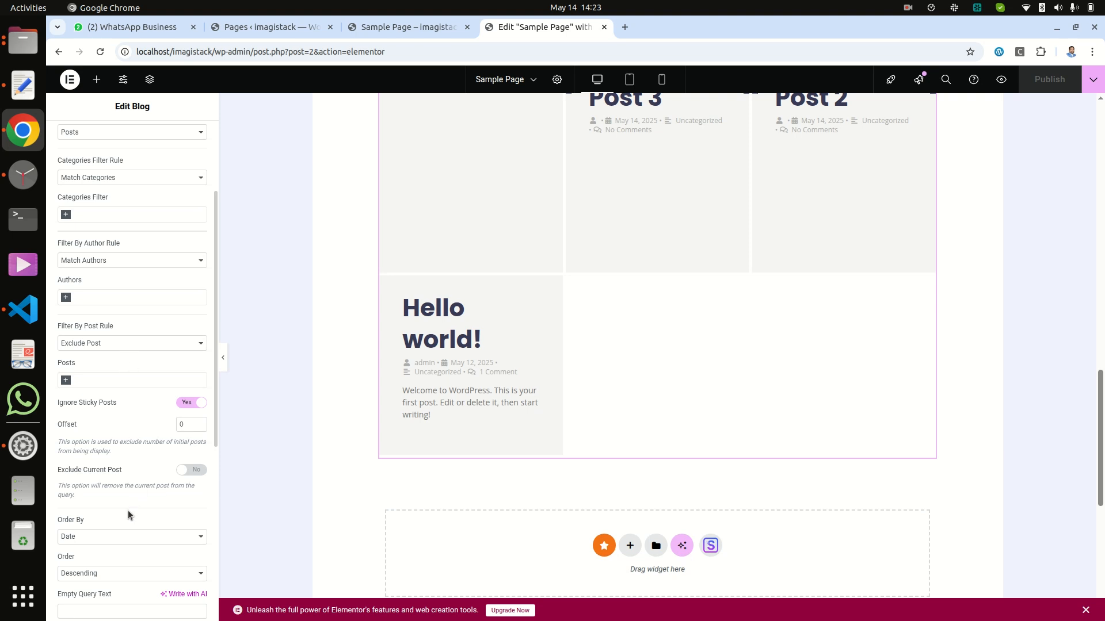
{"action": "scroll", "coordinate": [127, 510], "scroll_direction": "down", "scroll_amount": 3}
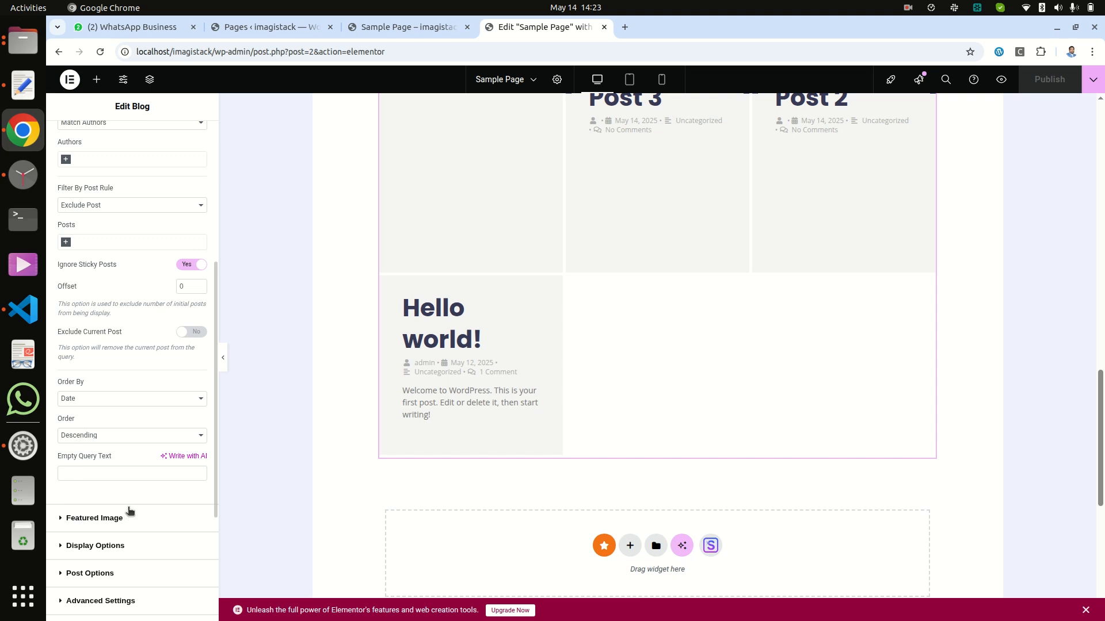
{"action": "scroll", "coordinate": [129, 511], "scroll_direction": "down", "scroll_amount": 3}
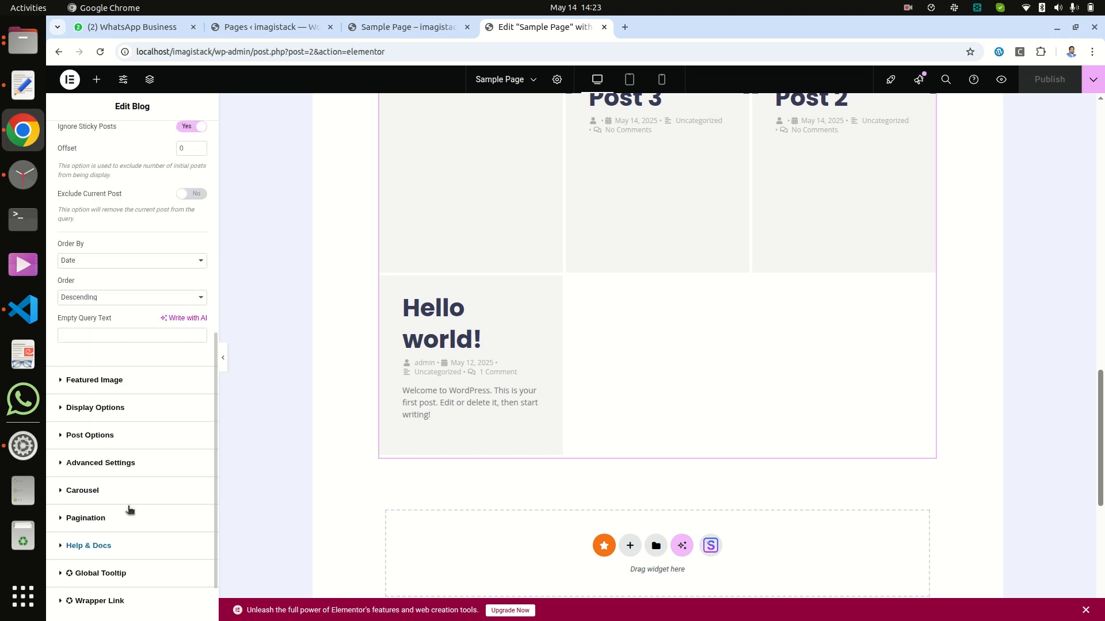
- Enable pagination for the Blog widget and look below the post grid
{"action": "left_click", "coordinate": [87, 519]}
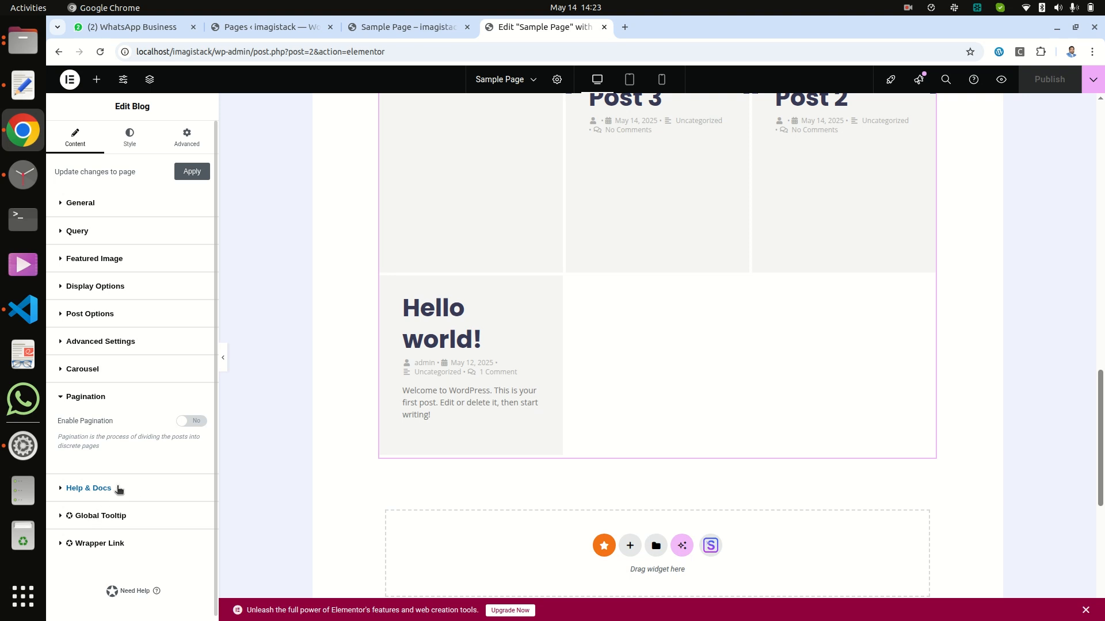
{"action": "left_click", "coordinate": [197, 421]}
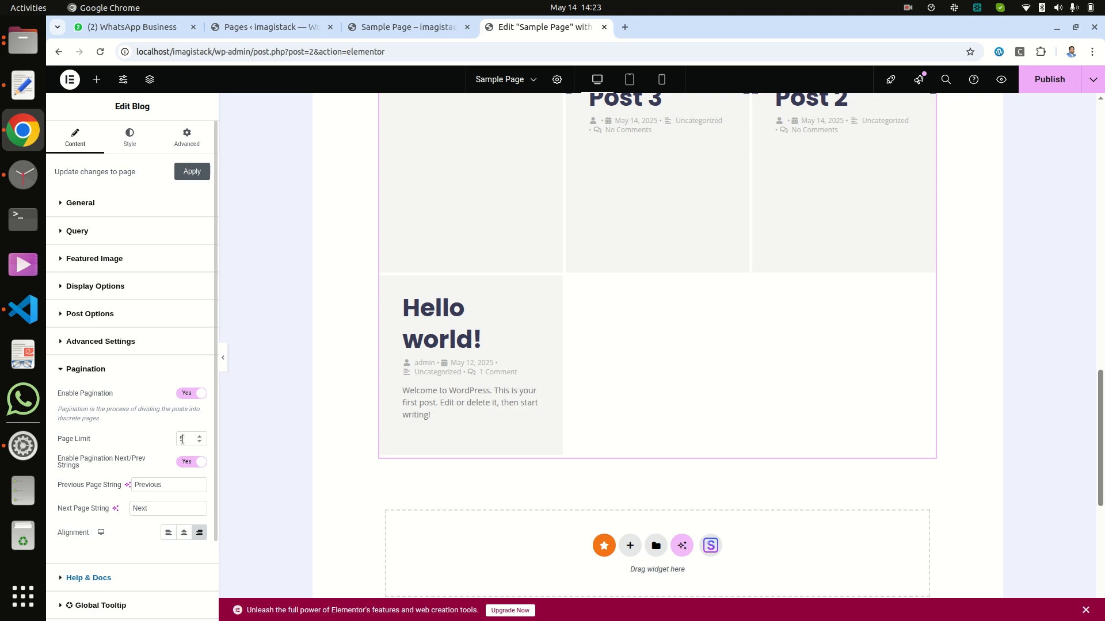
{"action": "scroll", "coordinate": [723, 395], "scroll_direction": "down", "scroll_amount": 5}
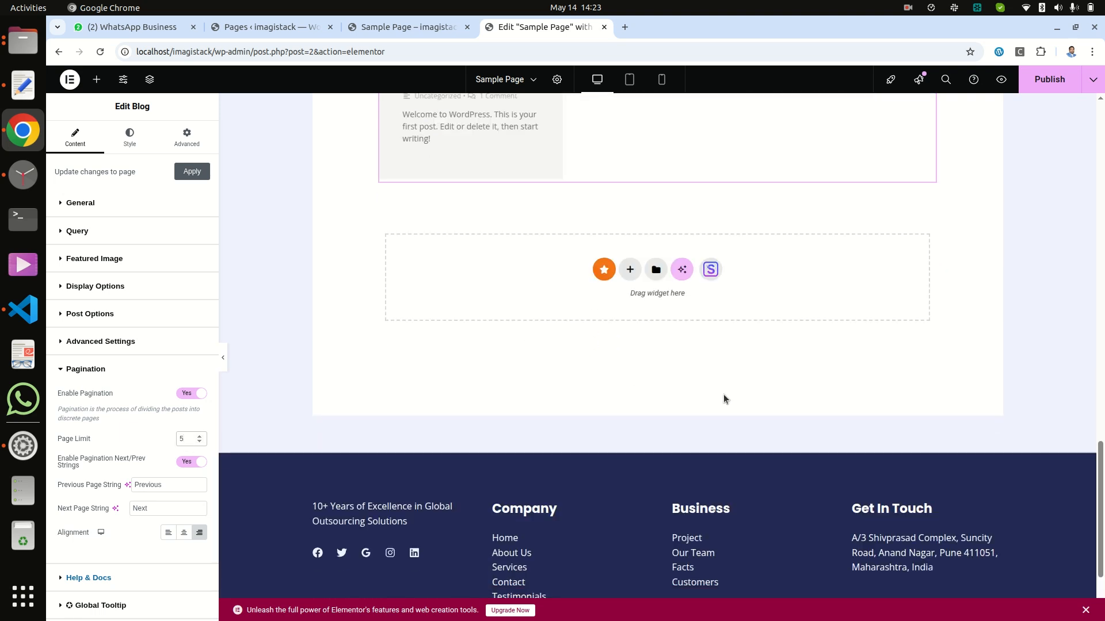
- Set the Blog widget's pagination page limit to 2 and check the post grid in the editor preview
{"action": "scroll", "coordinate": [724, 396], "scroll_direction": "up", "scroll_amount": 5}
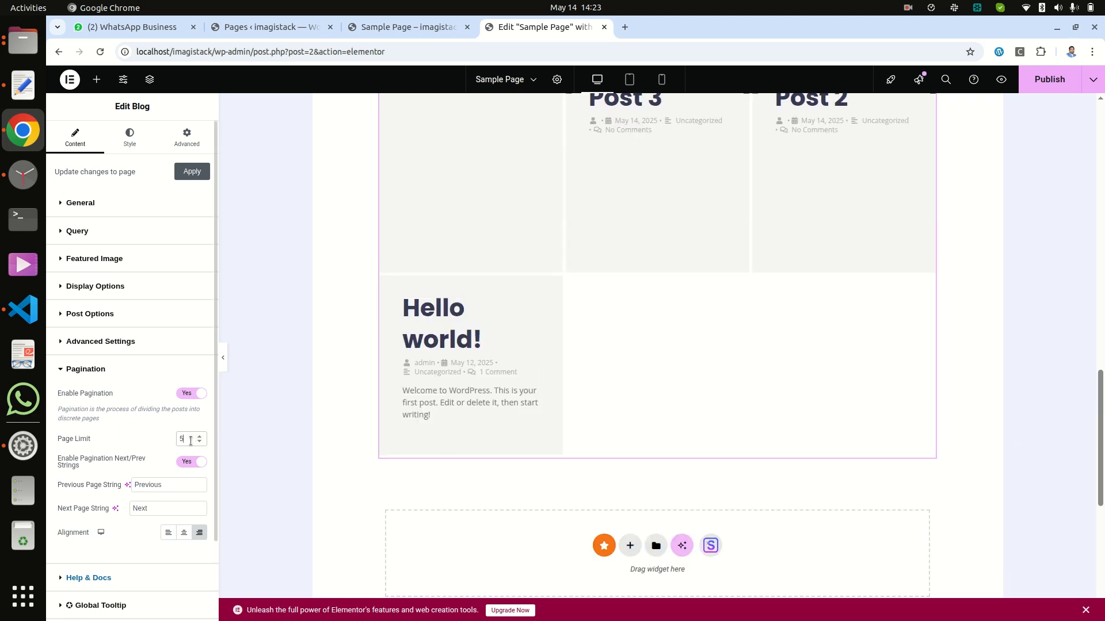
{"action": "left_click_drag", "start_coordinate": [184, 439], "coordinate": [156, 440]}
{"action": "type", "text": "2"}
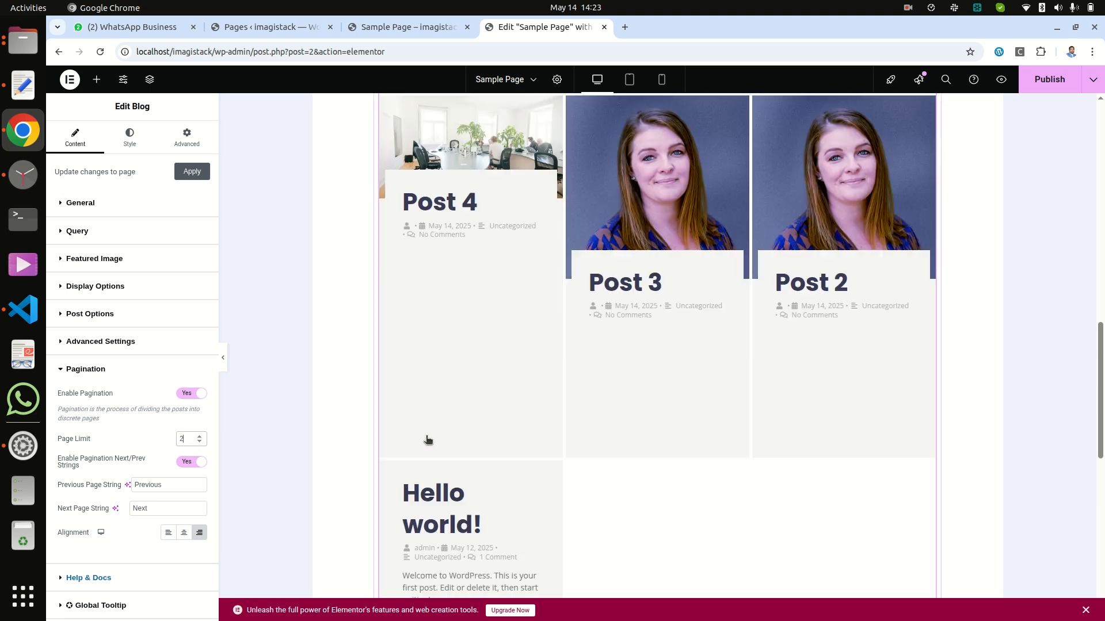
{"action": "scroll", "coordinate": [426, 439], "scroll_direction": "up", "scroll_amount": 4}
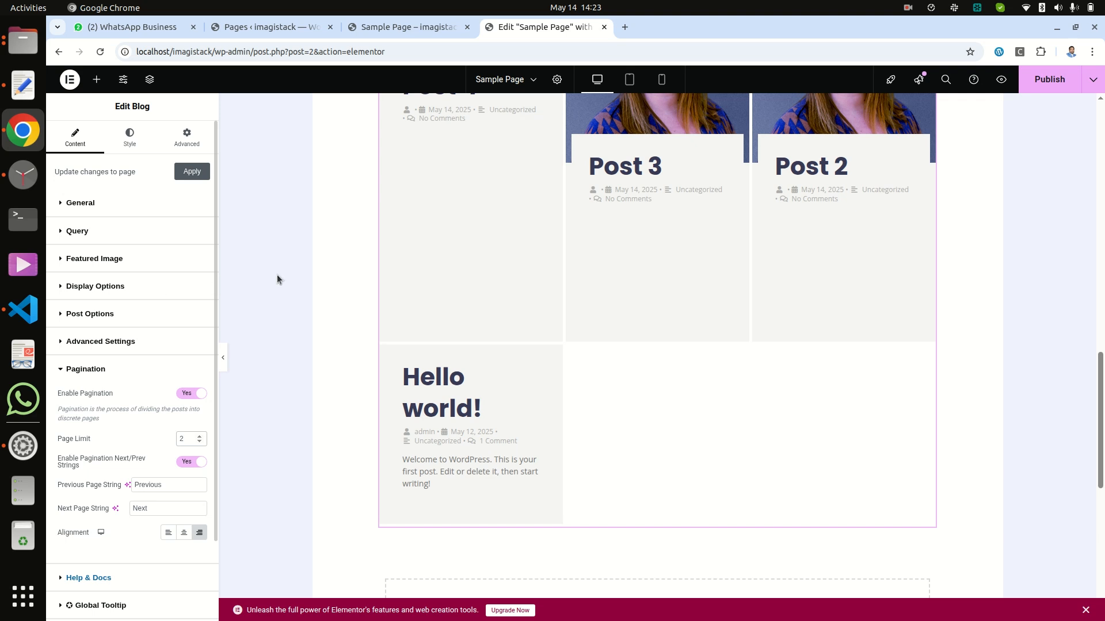
{"action": "scroll", "coordinate": [451, 336], "scroll_direction": "up", "scroll_amount": 1}
{"action": "scroll", "coordinate": [710, 294], "scroll_direction": "up", "scroll_amount": 3}
{"action": "scroll", "coordinate": [710, 293], "scroll_direction": "down", "scroll_amount": 2}
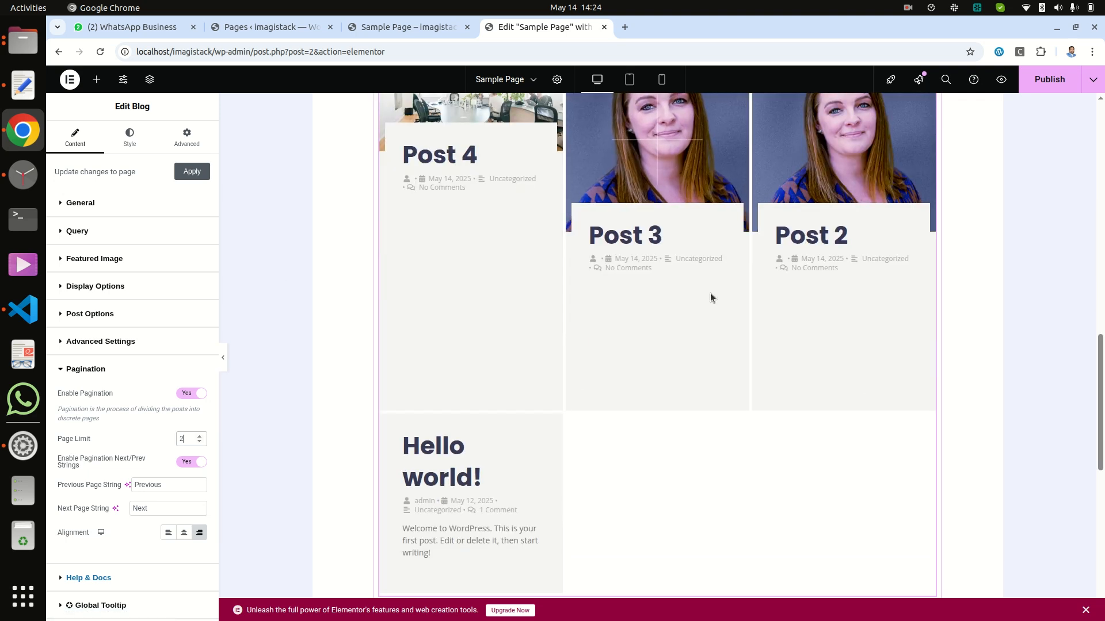
{"action": "scroll", "coordinate": [710, 293], "scroll_direction": "up", "scroll_amount": 3}
{"action": "left_click", "coordinate": [771, 364]}
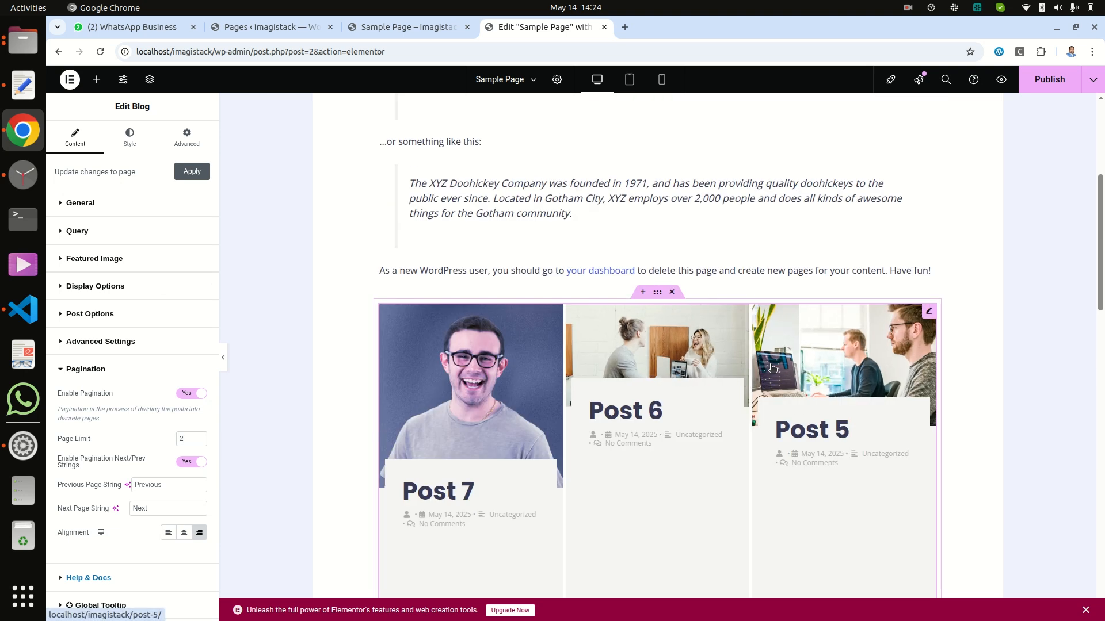
- Set the Blog widget to 4 posts per page and check the pagination below the post grid
{"action": "left_click", "coordinate": [87, 204]}
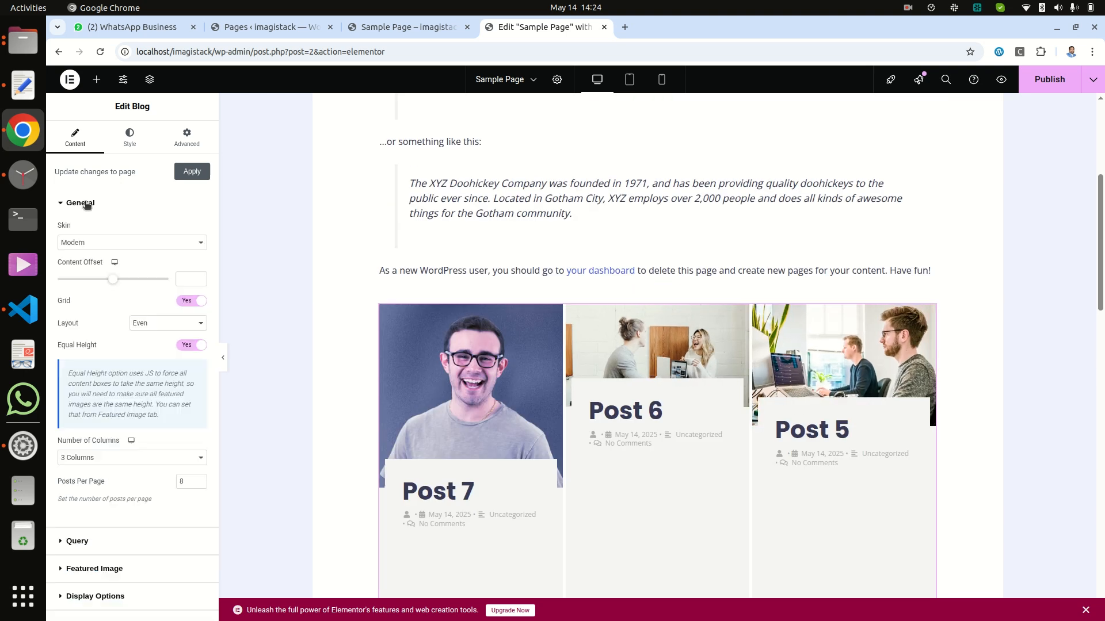
{"action": "left_click_drag", "start_coordinate": [183, 481], "coordinate": [173, 477]}
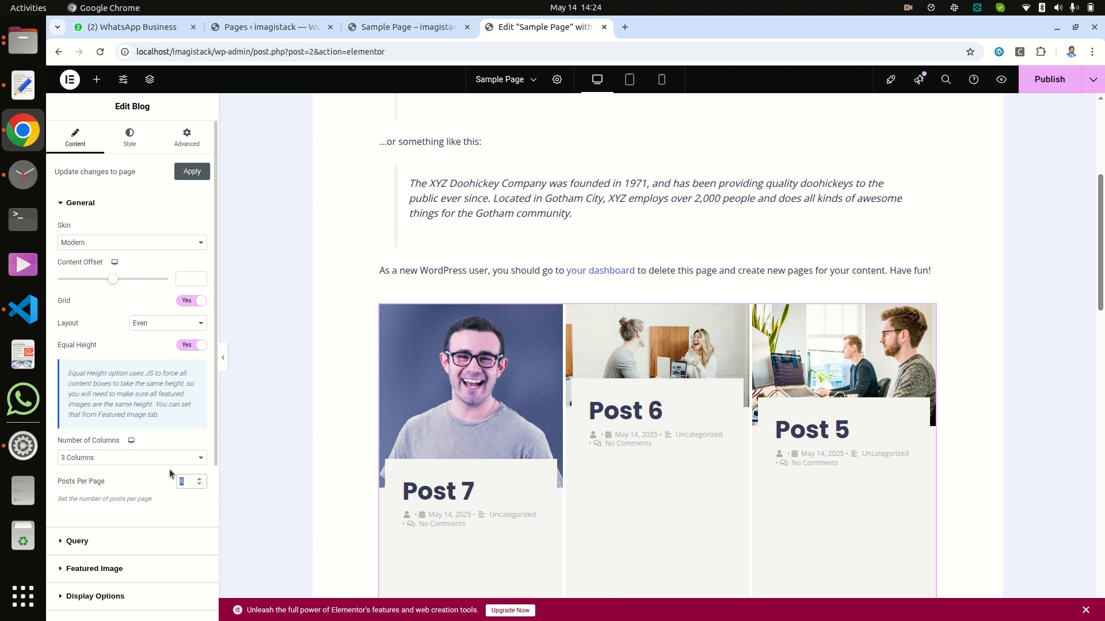
{"action": "type", "text": "4"}
{"action": "scroll", "coordinate": [368, 534], "scroll_direction": "down", "scroll_amount": 5}
{"action": "scroll", "coordinate": [368, 535], "scroll_direction": "down", "scroll_amount": 3}
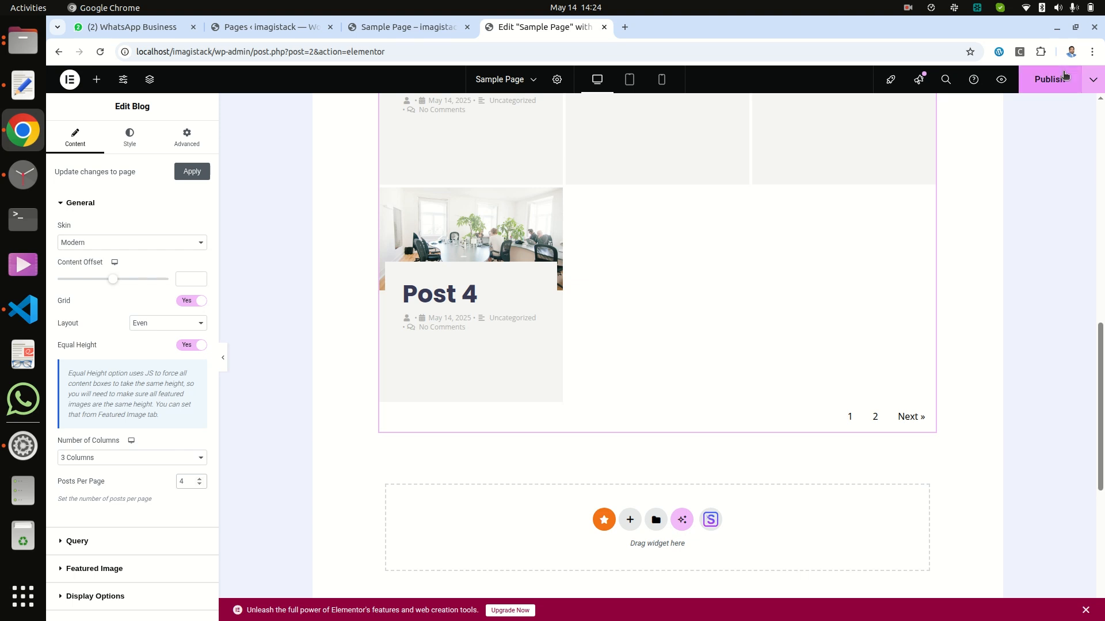
- Publish the page changes and reload the live Sample Page
{"action": "left_click", "coordinate": [1059, 79]}
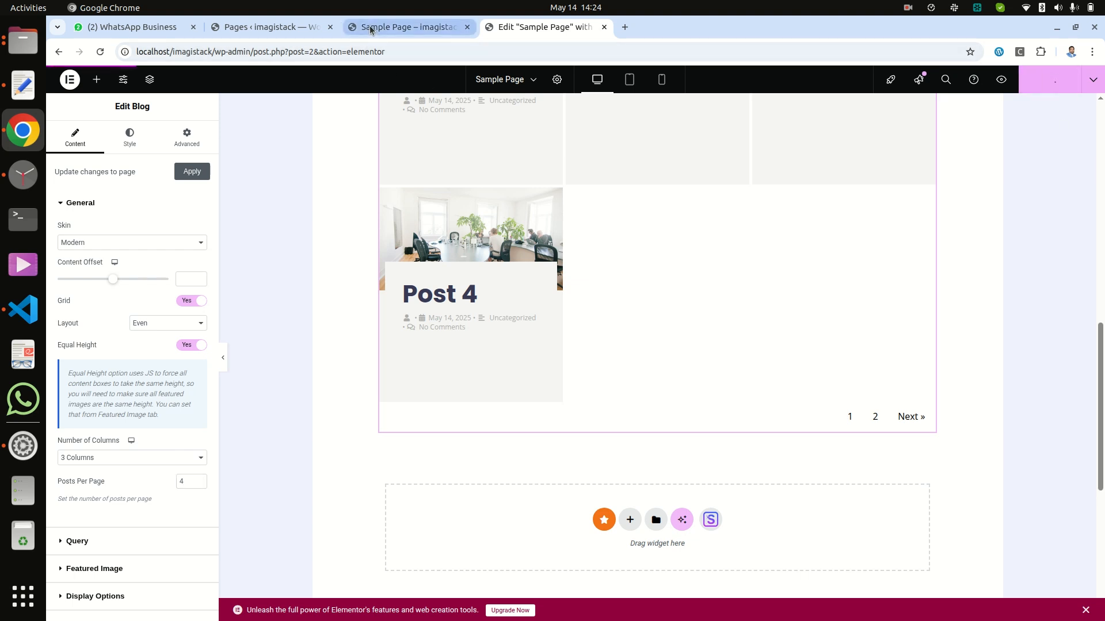
{"action": "left_click", "coordinate": [371, 29]}
{"action": "right_click", "coordinate": [173, 209]}
{"action": "left_click", "coordinate": [219, 251]}
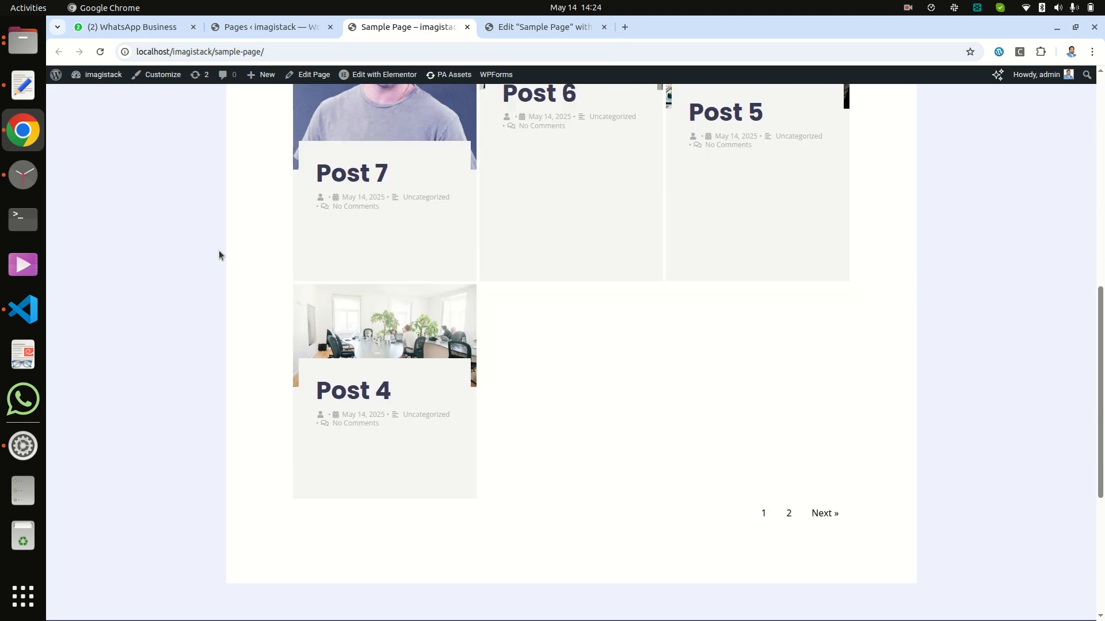
- Go to page 2 of the live blog grid's pagination and check the posts shown there
{"action": "scroll", "coordinate": [219, 251], "scroll_direction": "down", "scroll_amount": 3}
{"action": "left_click", "coordinate": [790, 375]}
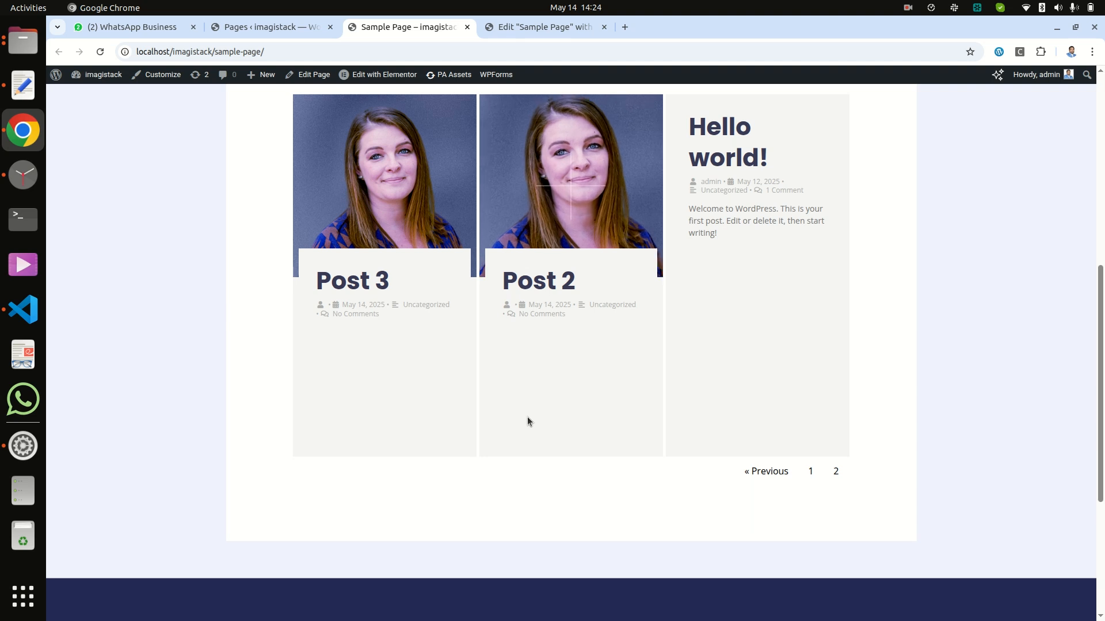
{"action": "scroll", "coordinate": [528, 421], "scroll_direction": "up", "scroll_amount": 5}
{"action": "scroll", "coordinate": [527, 421], "scroll_direction": "down", "scroll_amount": 4}
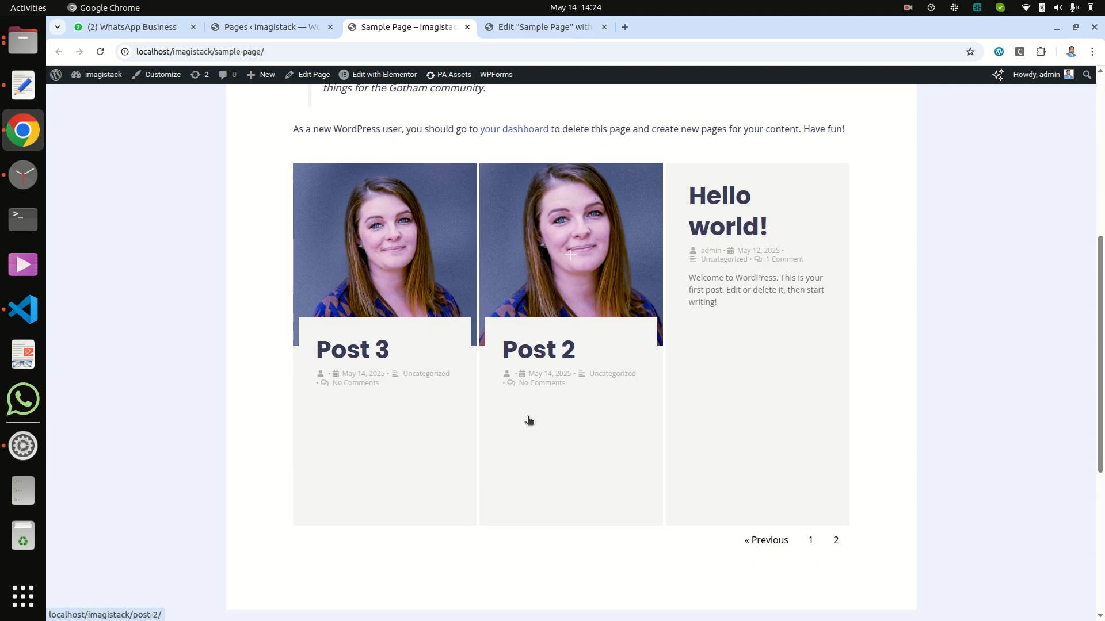
- Return to the Elementor editor, dismiss the timer notification and inspect the Blog widget's Advanced Settings
{"action": "left_click", "coordinate": [520, 26]}
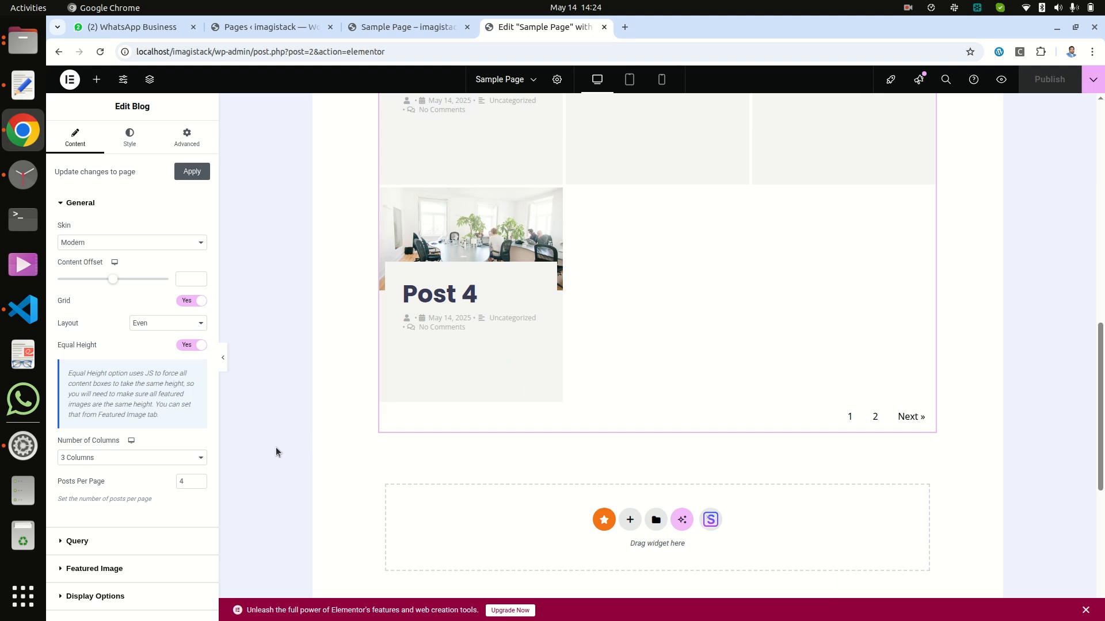
{"action": "scroll", "coordinate": [156, 525], "scroll_direction": "down", "scroll_amount": 4}
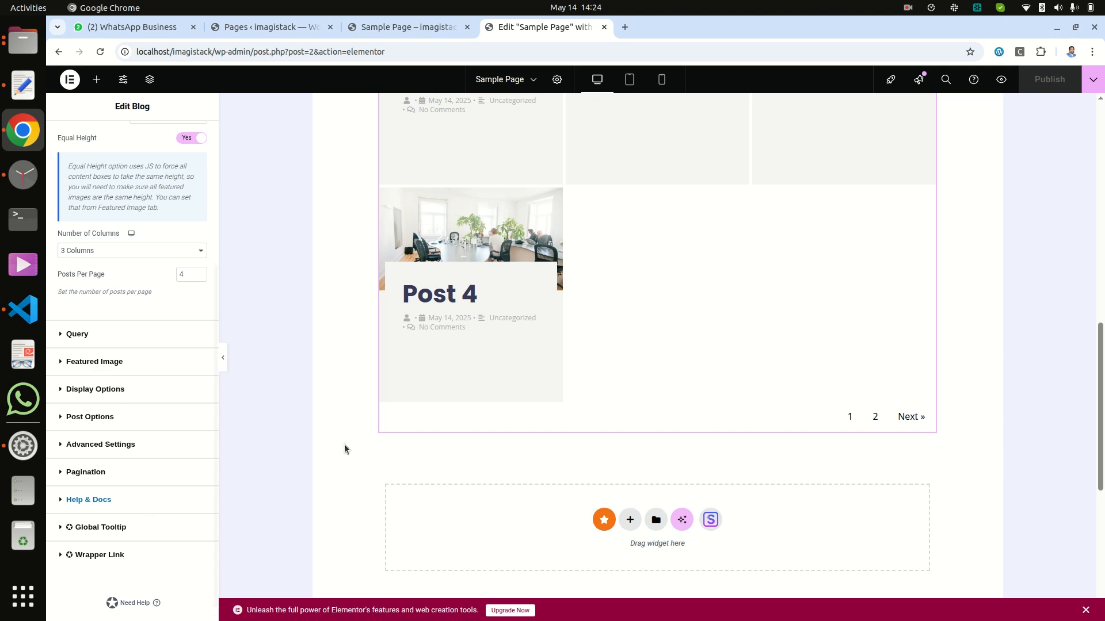
{"action": "scroll", "coordinate": [343, 445], "scroll_direction": "up", "scroll_amount": 2}
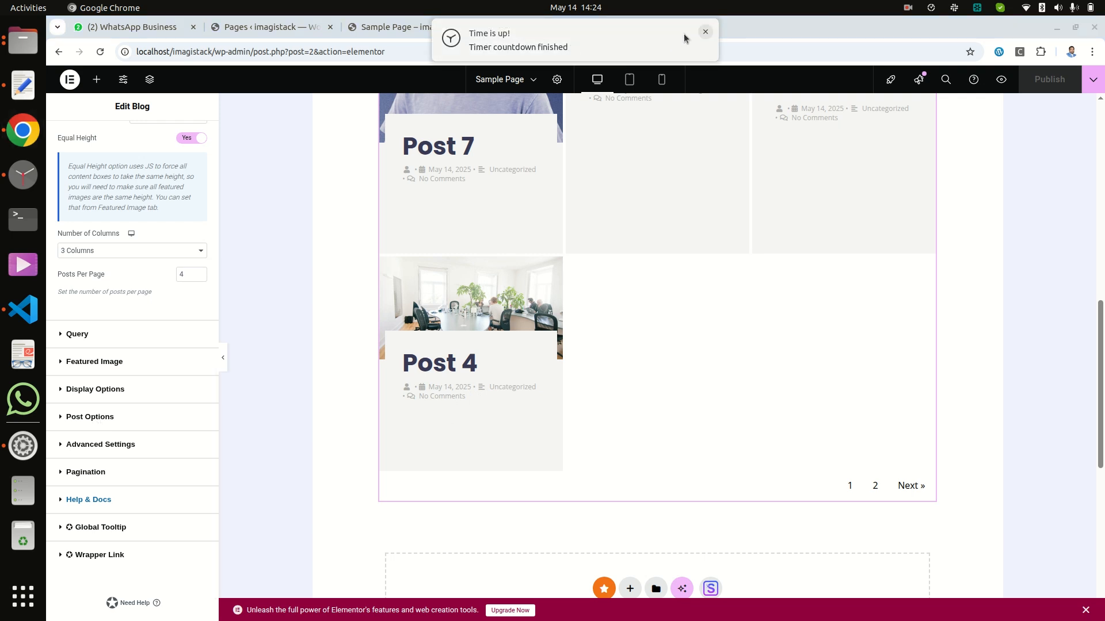
{"action": "left_click", "coordinate": [706, 32]}
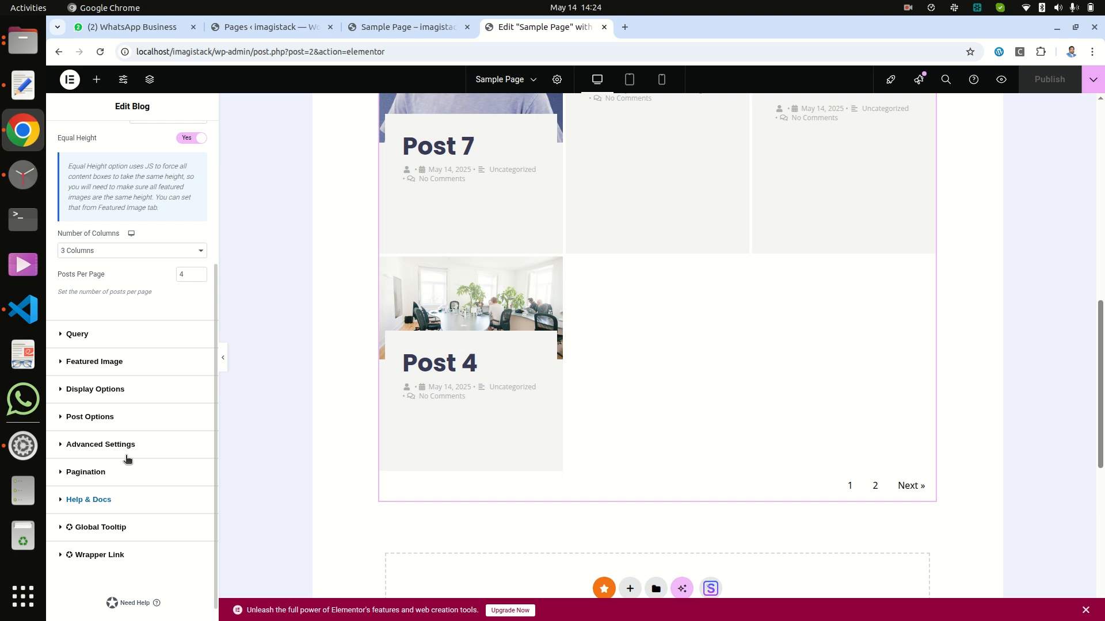
{"action": "left_click", "coordinate": [104, 445]}
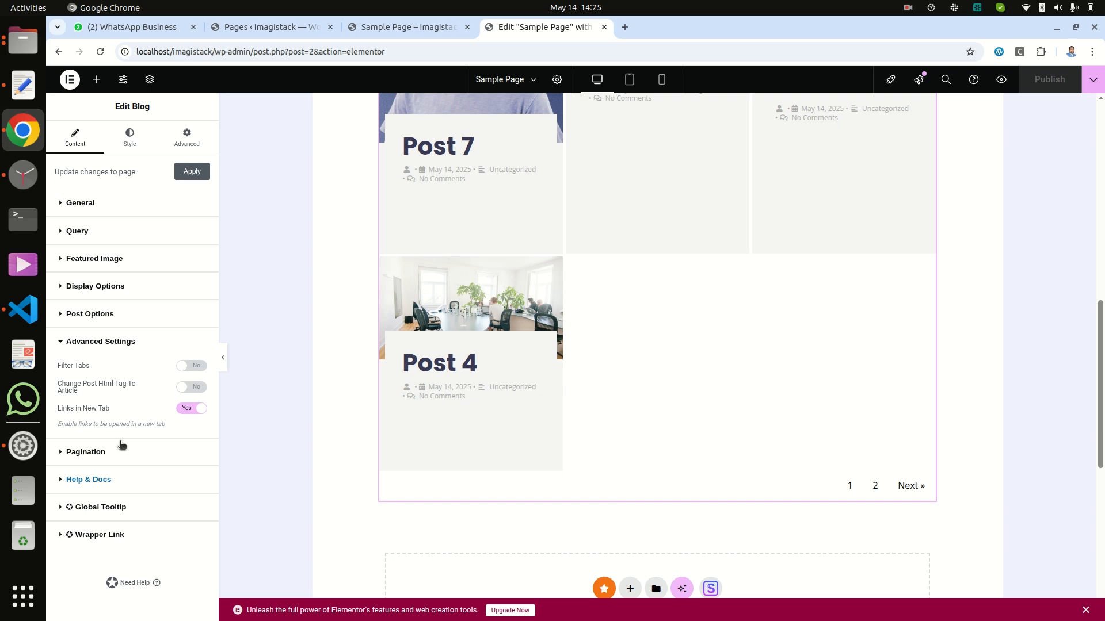
- In the Blog widget's Post Options, turn off the author, date, categories and comments meta
{"action": "left_click", "coordinate": [102, 314]}
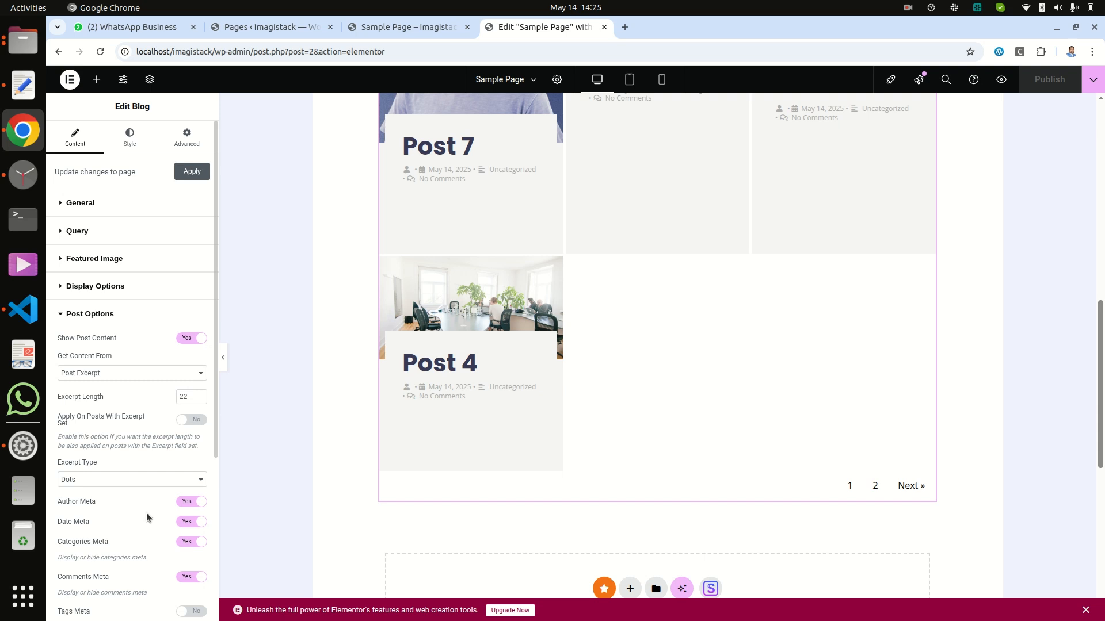
{"action": "left_click", "coordinate": [187, 500]}
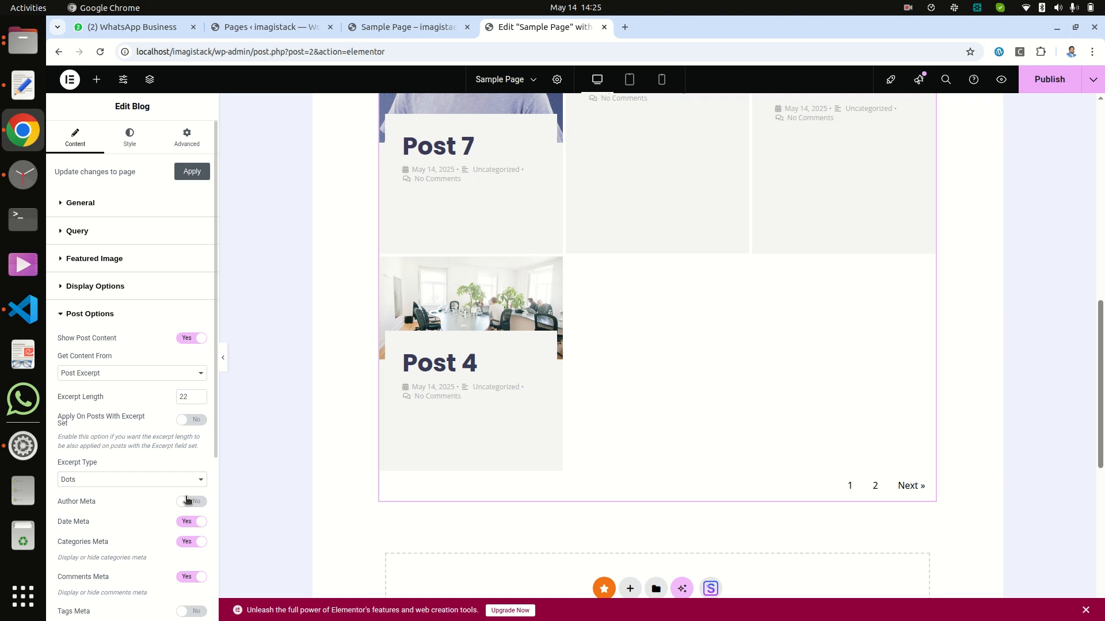
{"action": "left_click", "coordinate": [186, 523]}
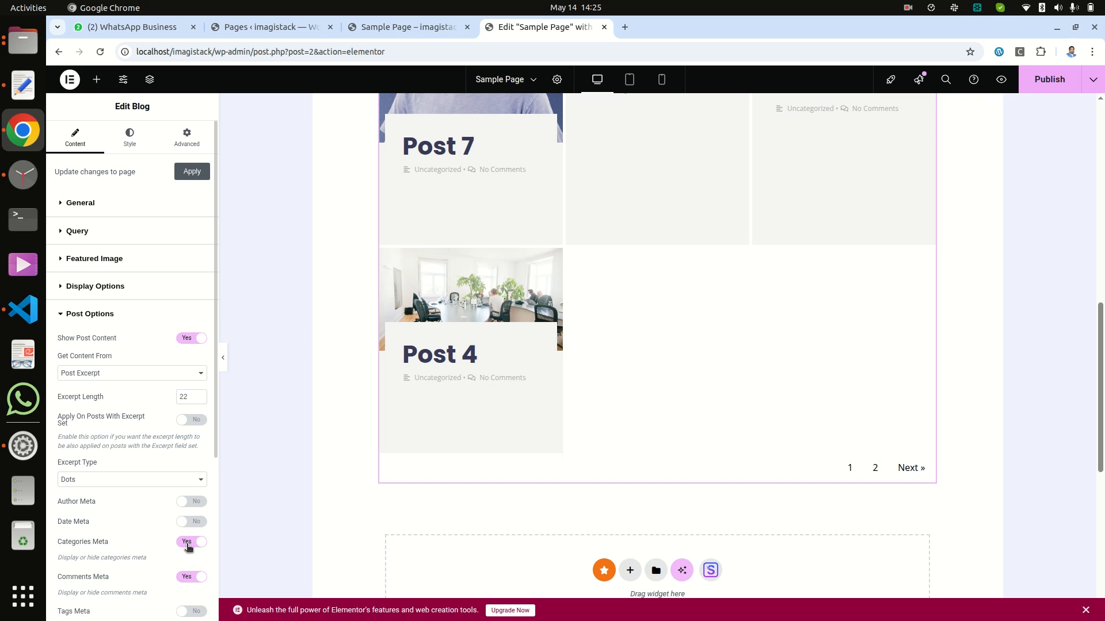
{"action": "left_click", "coordinate": [188, 544]}
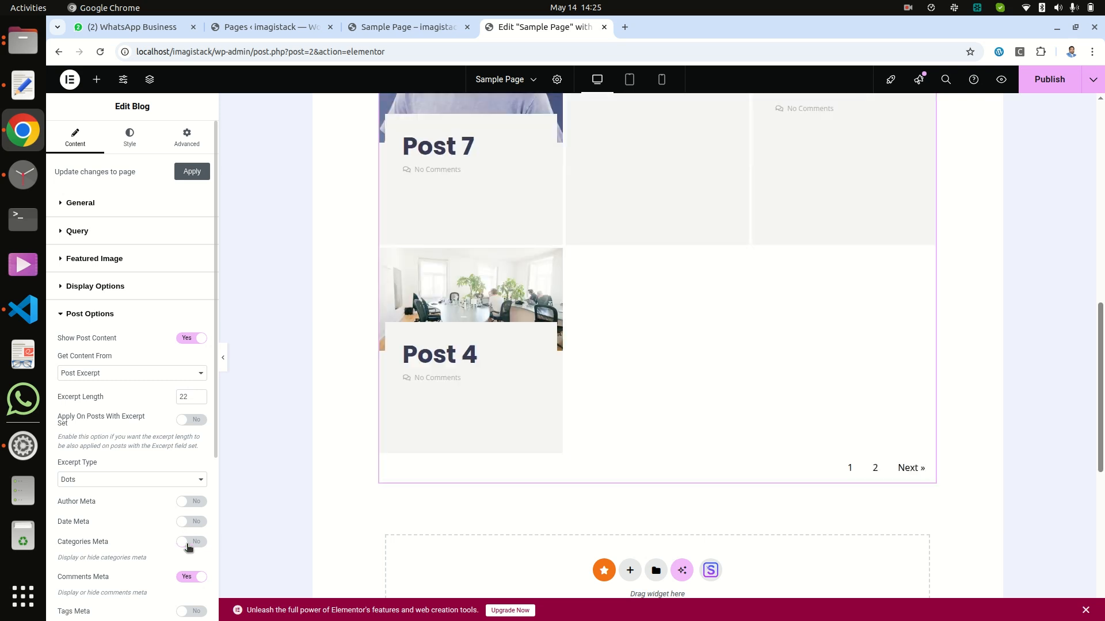
{"action": "left_click", "coordinate": [188, 576]}
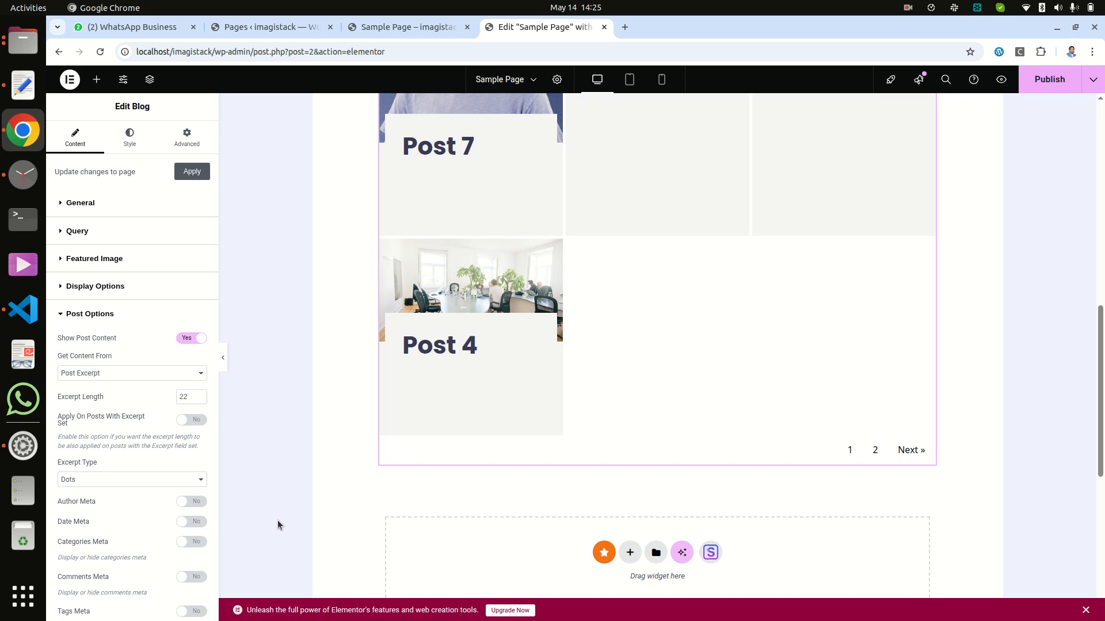
{"action": "scroll", "coordinate": [278, 521], "scroll_direction": "down", "scroll_amount": 3}
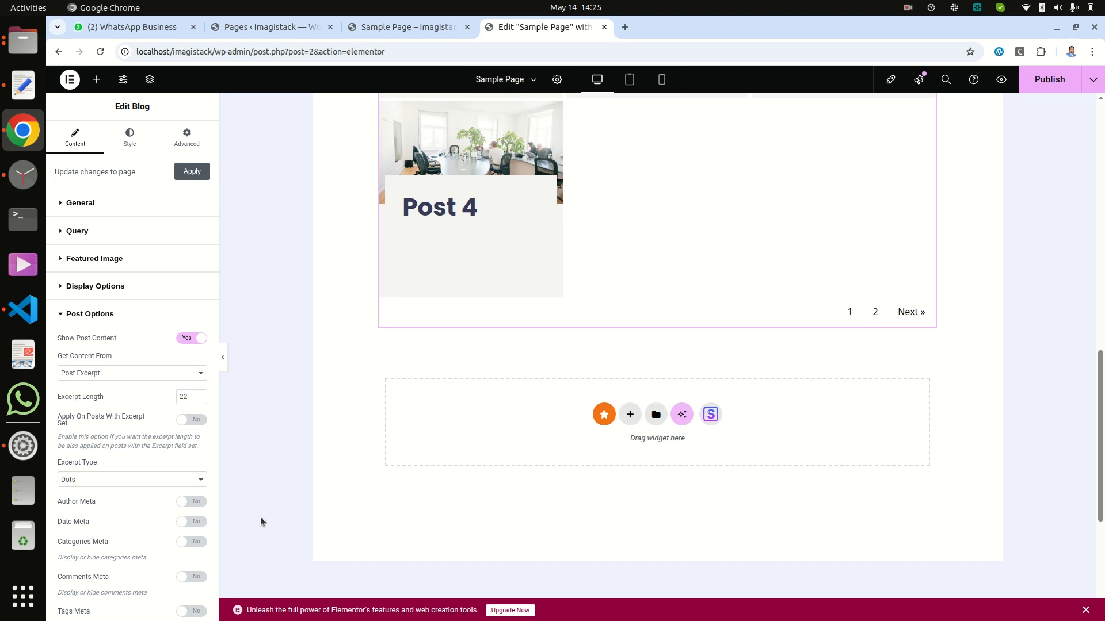
{"action": "scroll", "coordinate": [122, 558], "scroll_direction": "down", "scroll_amount": 3}
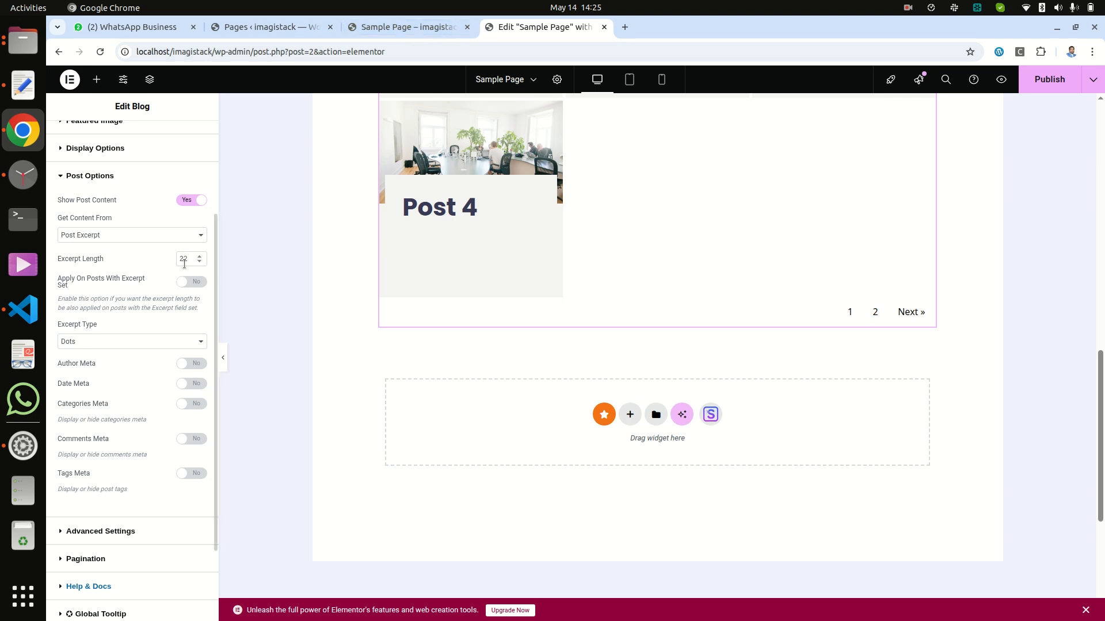
- Check the live Sample Page, then open Post 4 for editing from the WordPress posts list
{"action": "left_click", "coordinate": [395, 32]}
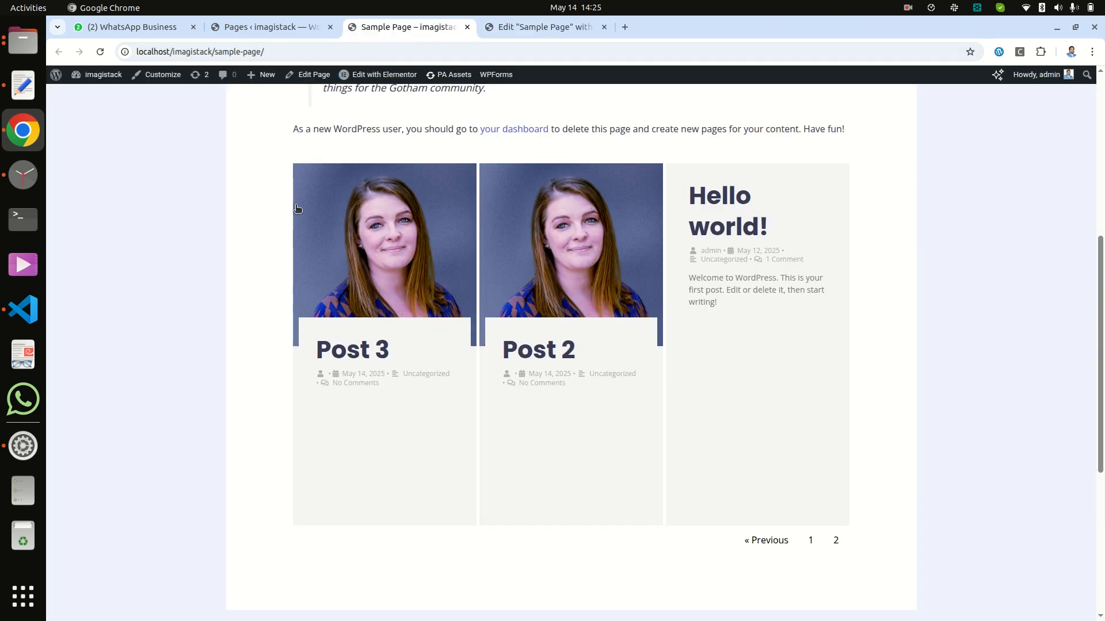
{"action": "scroll", "coordinate": [276, 272], "scroll_direction": "up", "scroll_amount": 5}
{"action": "left_click", "coordinate": [266, 28]}
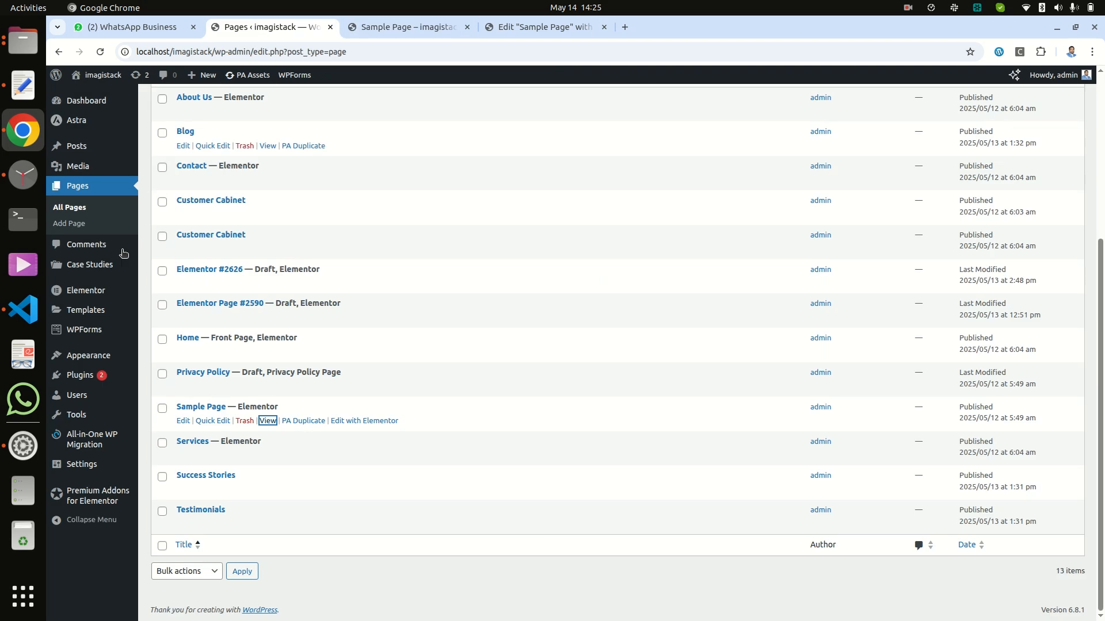
{"action": "scroll", "coordinate": [97, 270], "scroll_direction": "up", "scroll_amount": 3}
{"action": "left_click", "coordinate": [80, 148]}
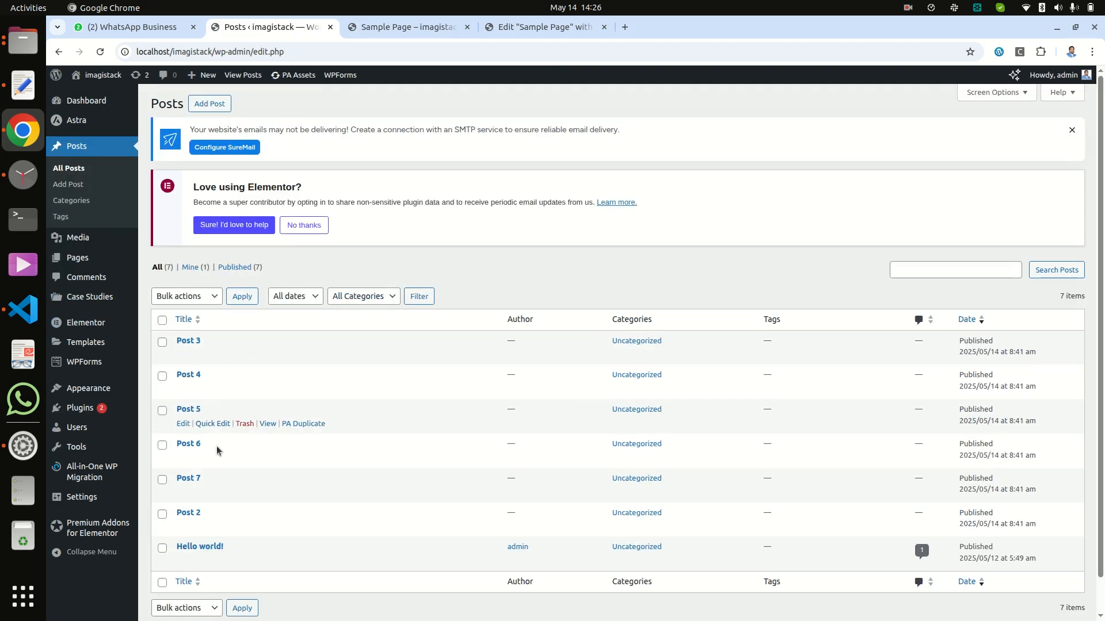
{"action": "left_click", "coordinate": [183, 389]}
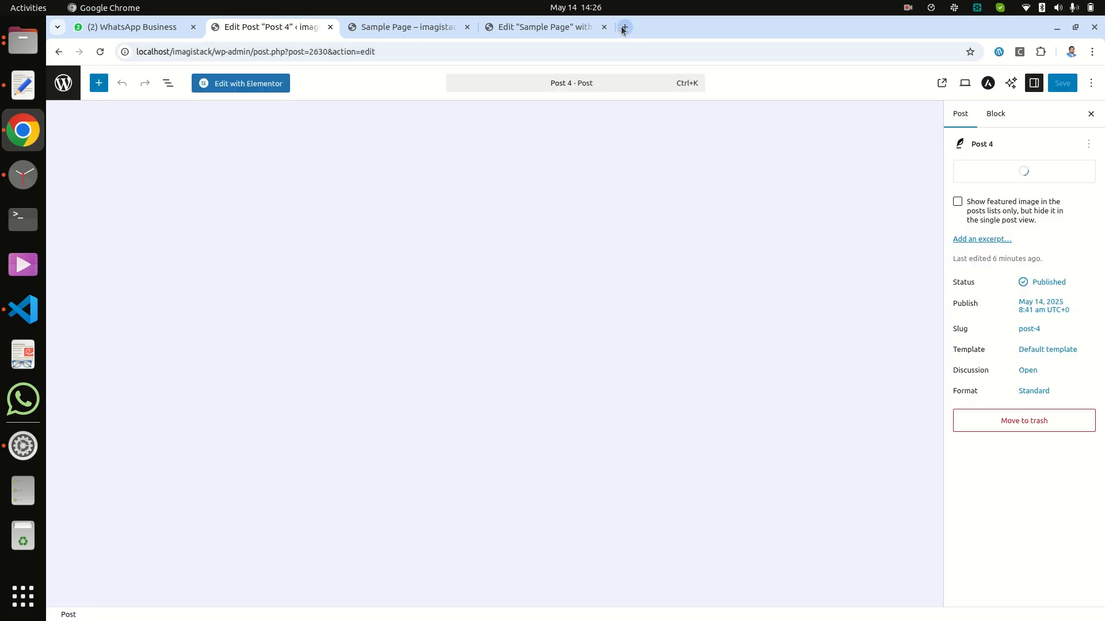
- Search Google for "lorem ipsum" in a new browser tab and open the lipsum.com generator site
{"action": "left_click", "coordinate": [624, 27]}
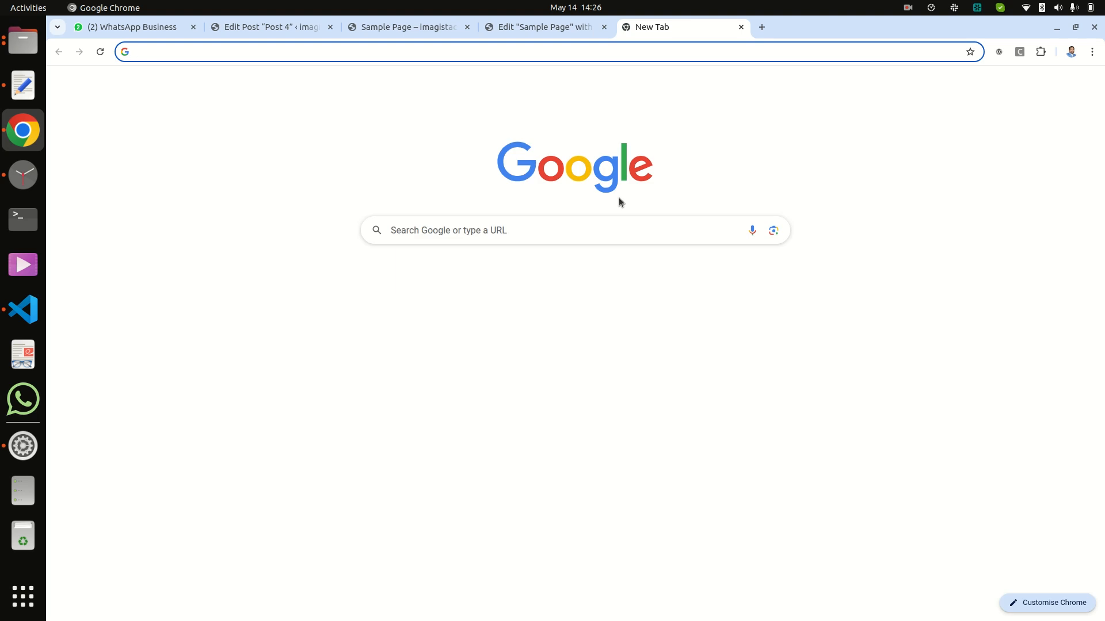
{"action": "type", "text": "lorum"}
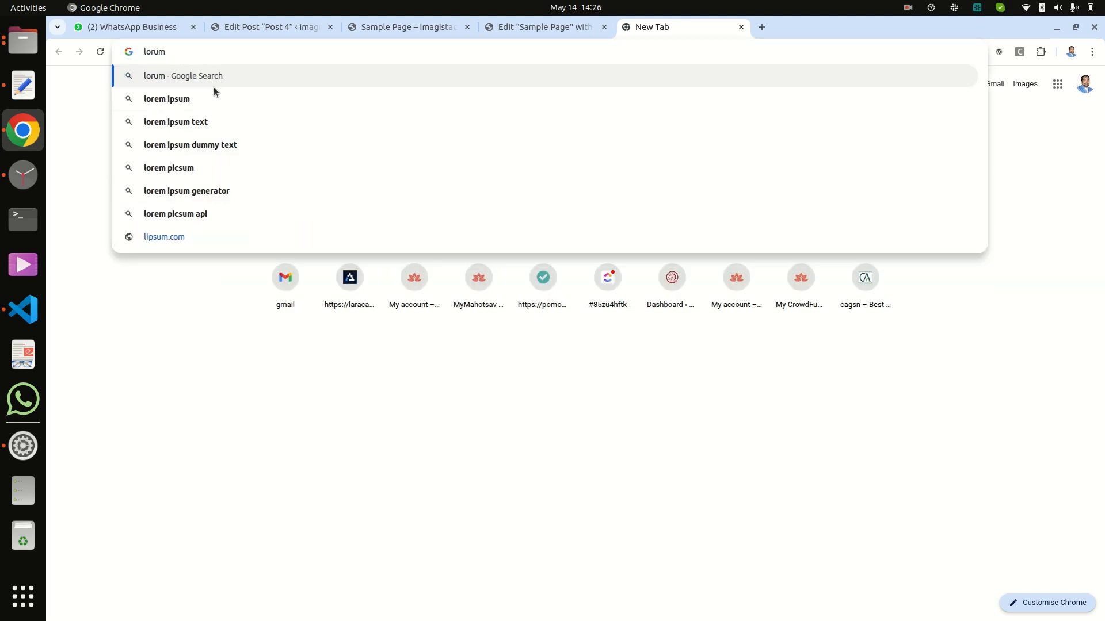
{"action": "left_click", "coordinate": [180, 103]}
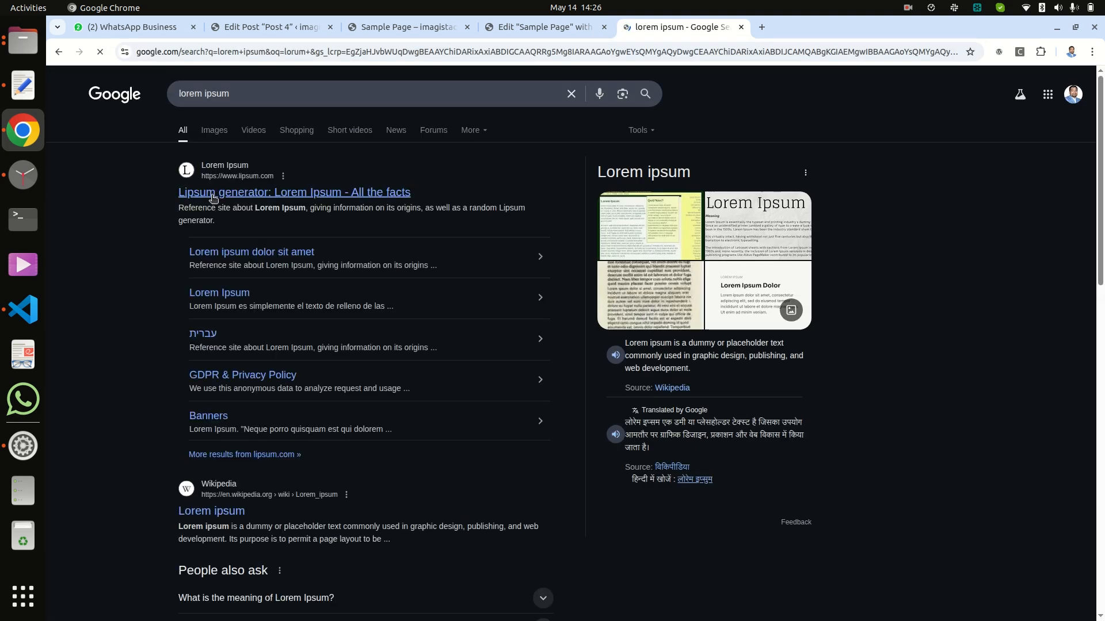
{"action": "left_click", "coordinate": [253, 199]}
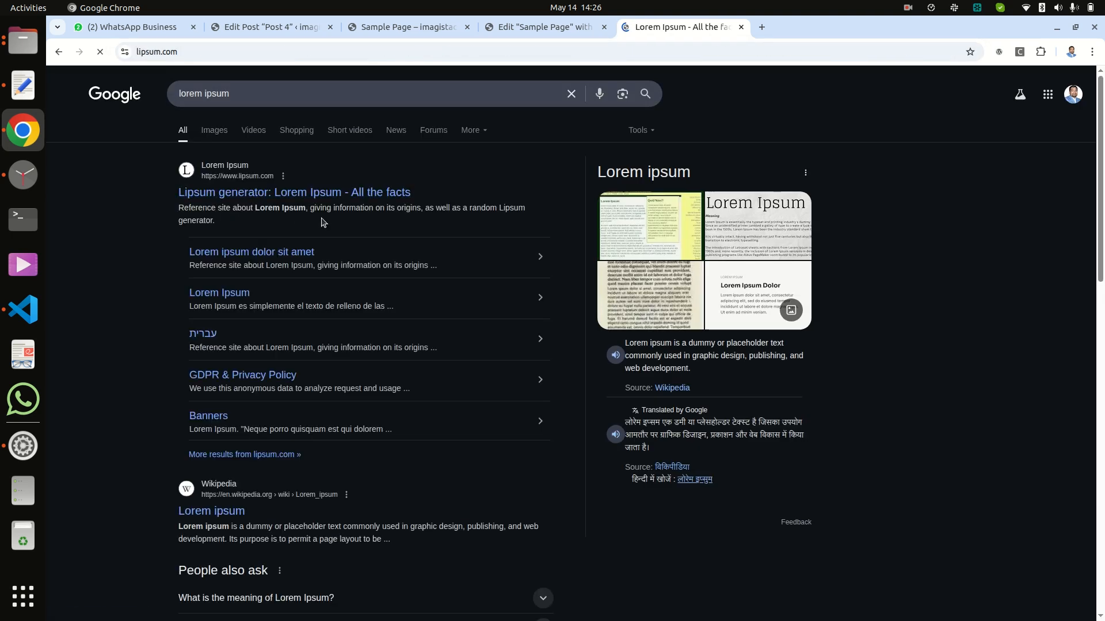
- Copy the whole paragraph under "What is Lorem Ipsum?" on lipsum.com
{"action": "scroll", "coordinate": [345, 224], "scroll_direction": "down", "scroll_amount": 4}
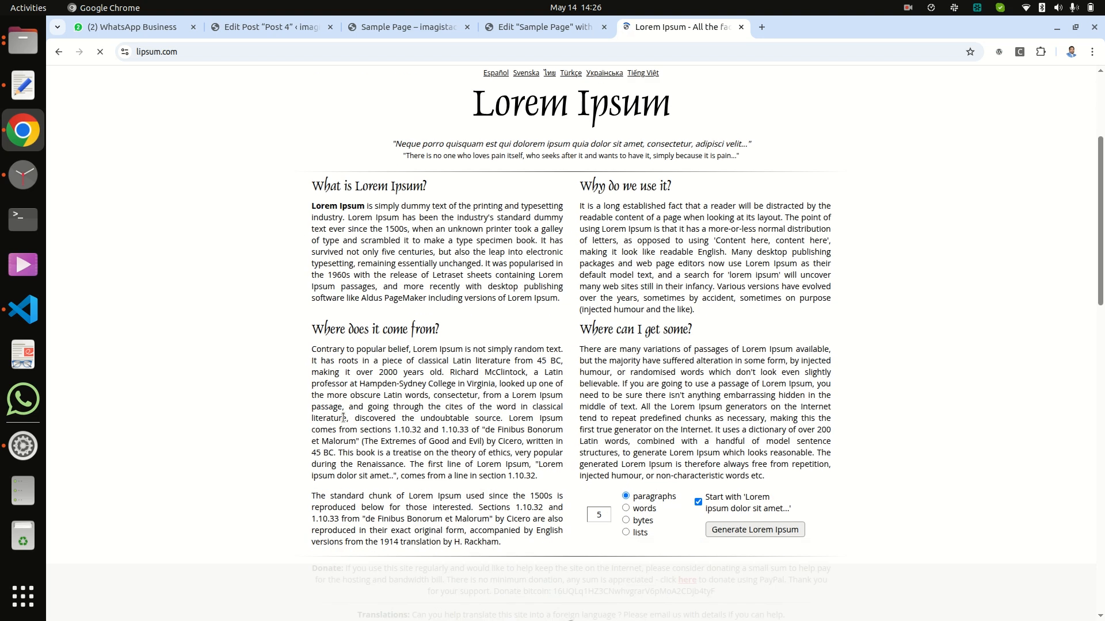
{"action": "left_click_drag", "start_coordinate": [311, 197], "coordinate": [561, 291]}
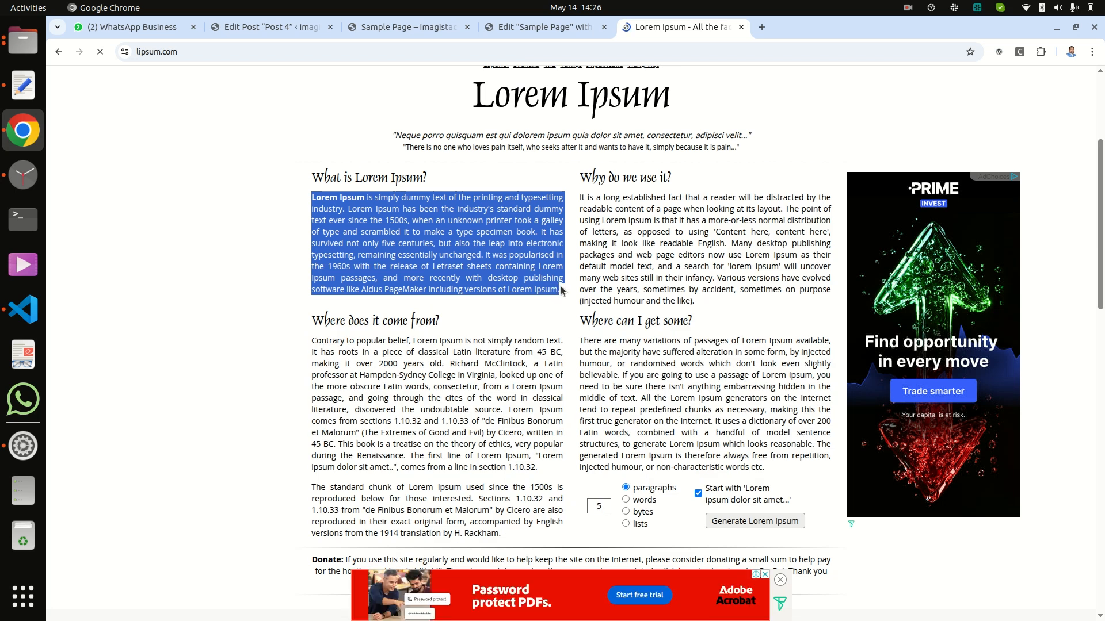
{"action": "right_click", "coordinate": [467, 253]}
{"action": "left_click", "coordinate": [484, 268]}
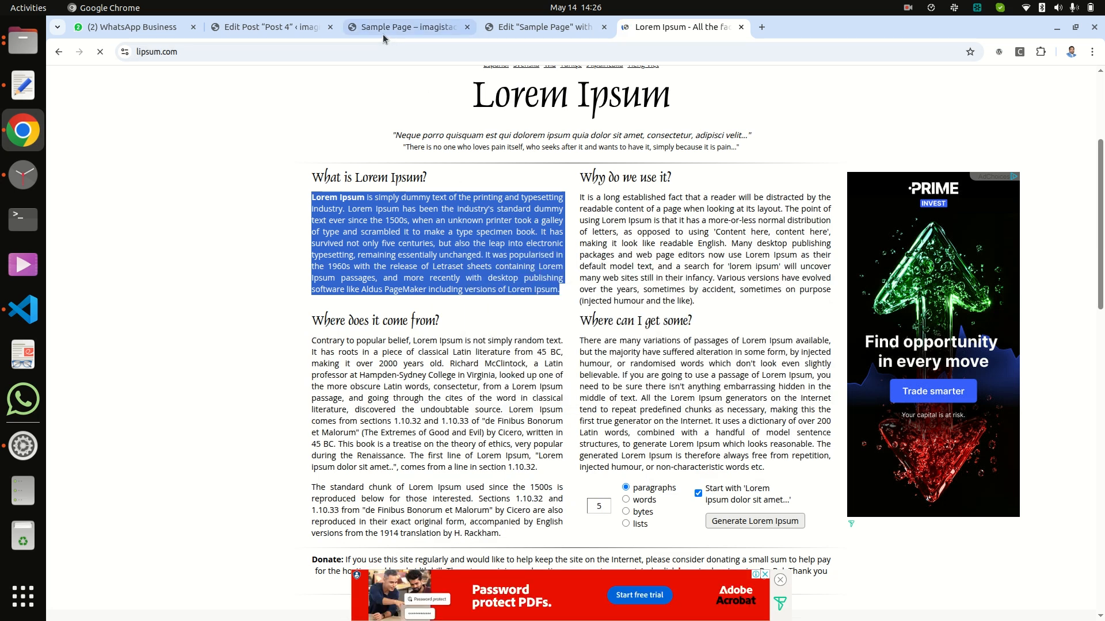
- Paste the copied Lorem Ipsum paragraph into the body of Post 4 and save the post
{"action": "left_click", "coordinate": [257, 27]}
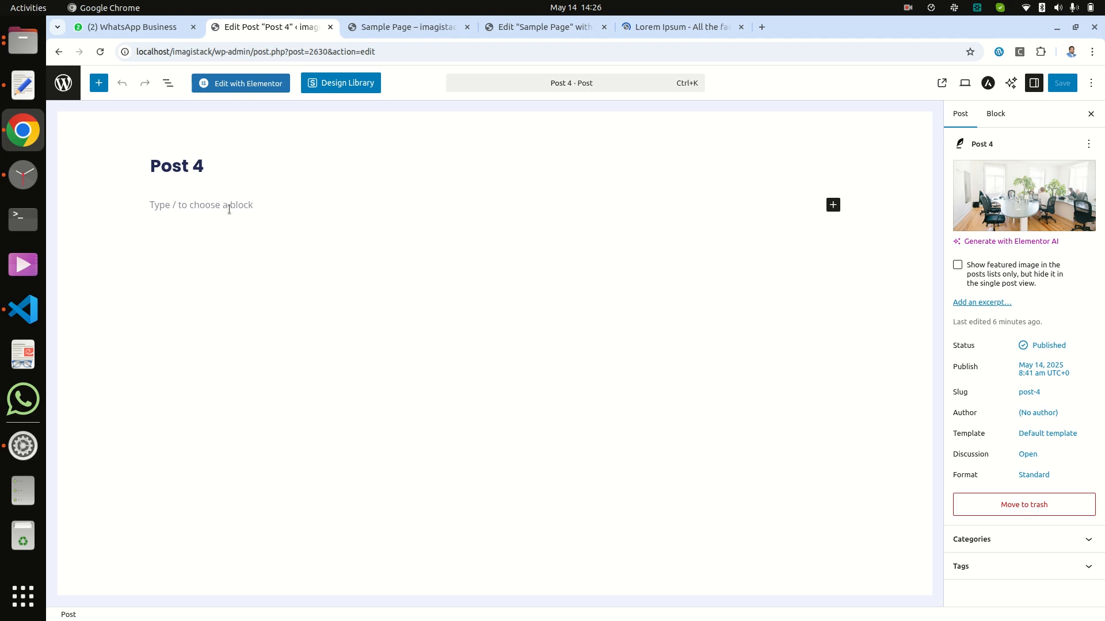
{"action": "left_click", "coordinate": [229, 210]}
{"action": "key", "text": "ctrl+v"}
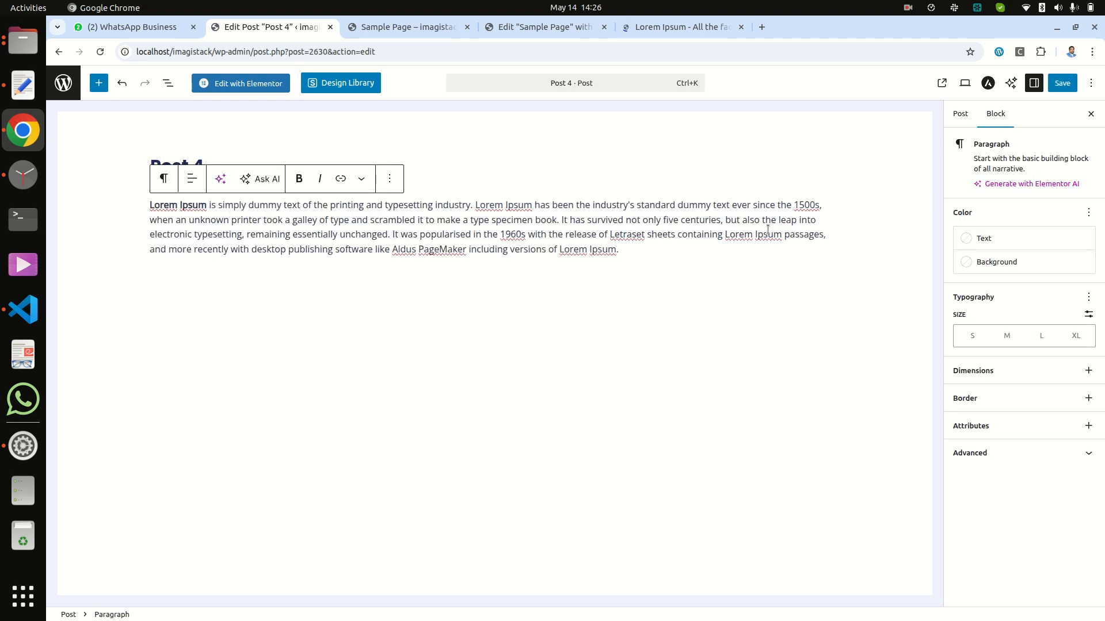
{"action": "left_click", "coordinate": [1064, 85]}
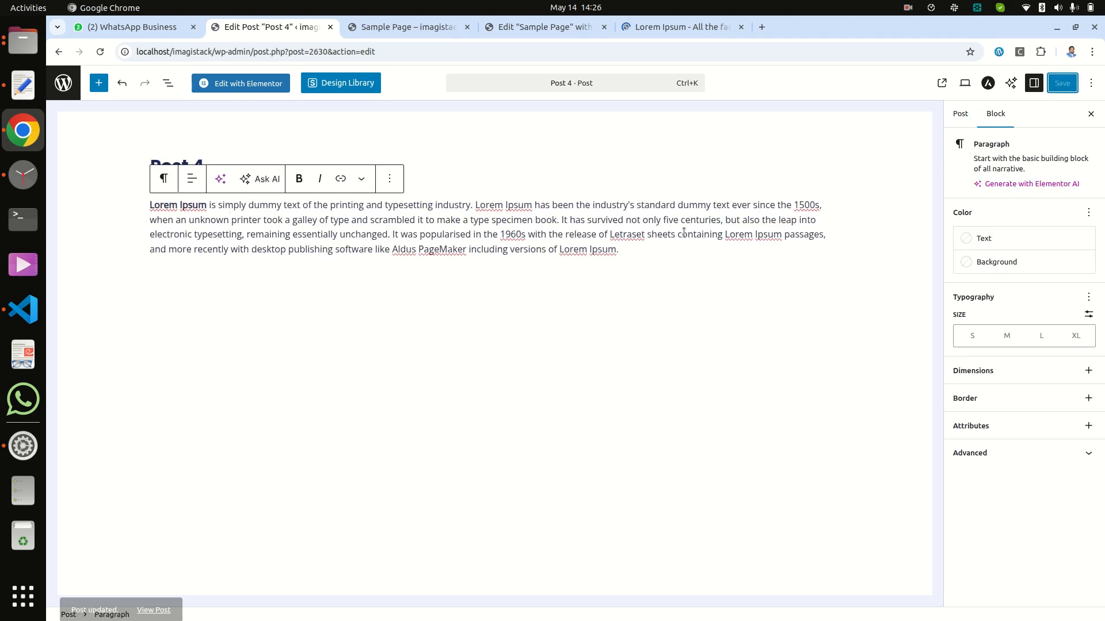
- Reload the live Sample Page and check the excerpt text on the Post 4 card
{"action": "left_click", "coordinate": [409, 27]}
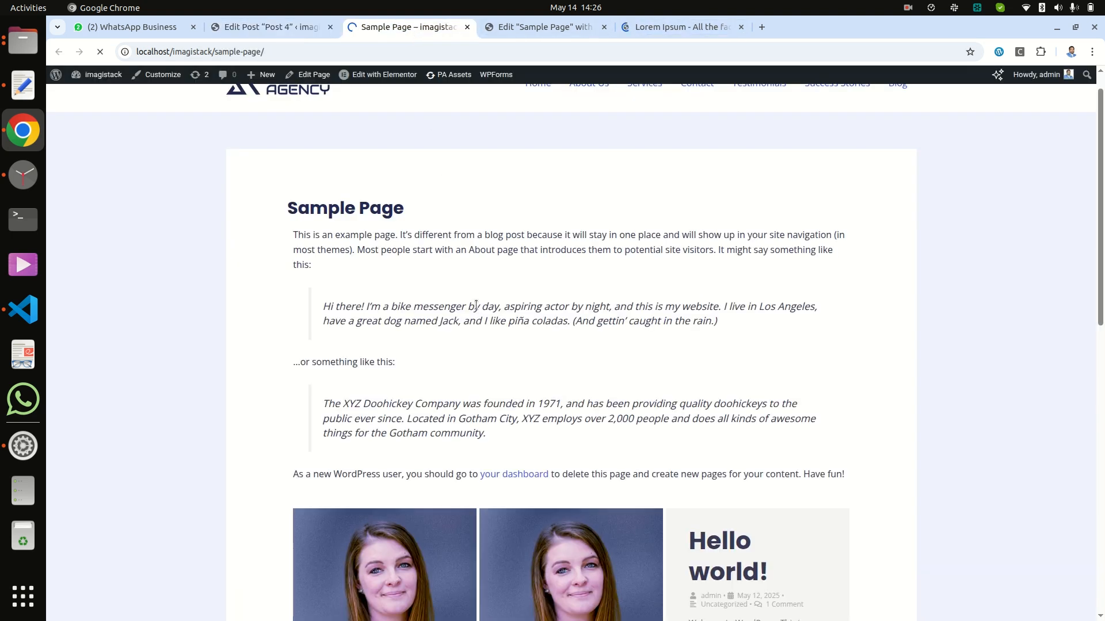
{"action": "key", "text": "ctrl+r"}
{"action": "scroll", "coordinate": [478, 305], "scroll_direction": "down", "scroll_amount": 7}
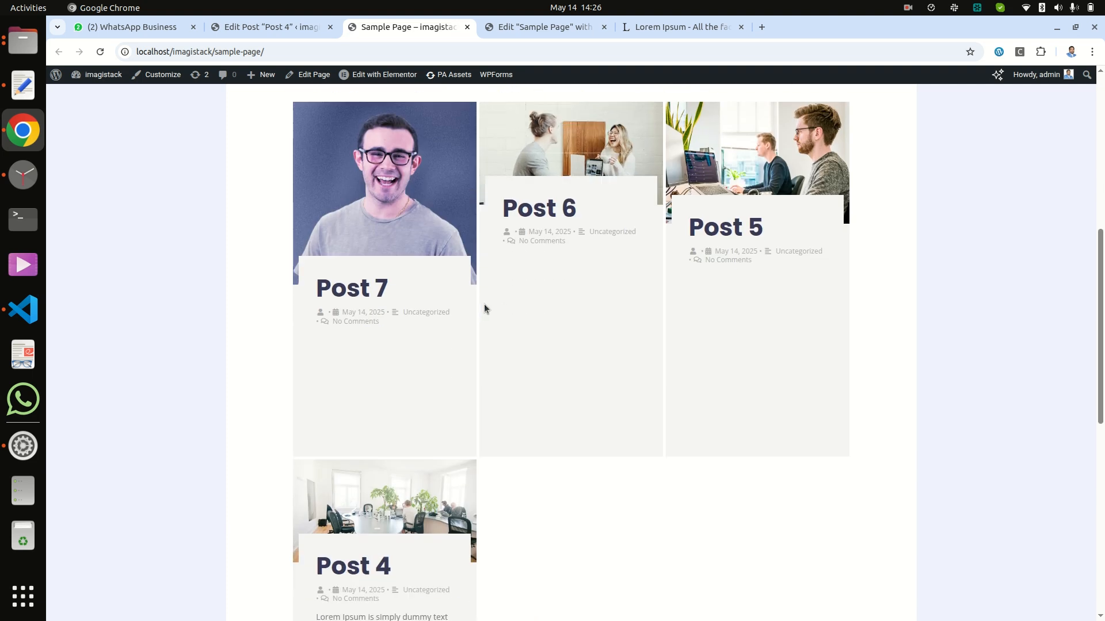
{"action": "scroll", "coordinate": [512, 415], "scroll_direction": "down", "scroll_amount": 5}
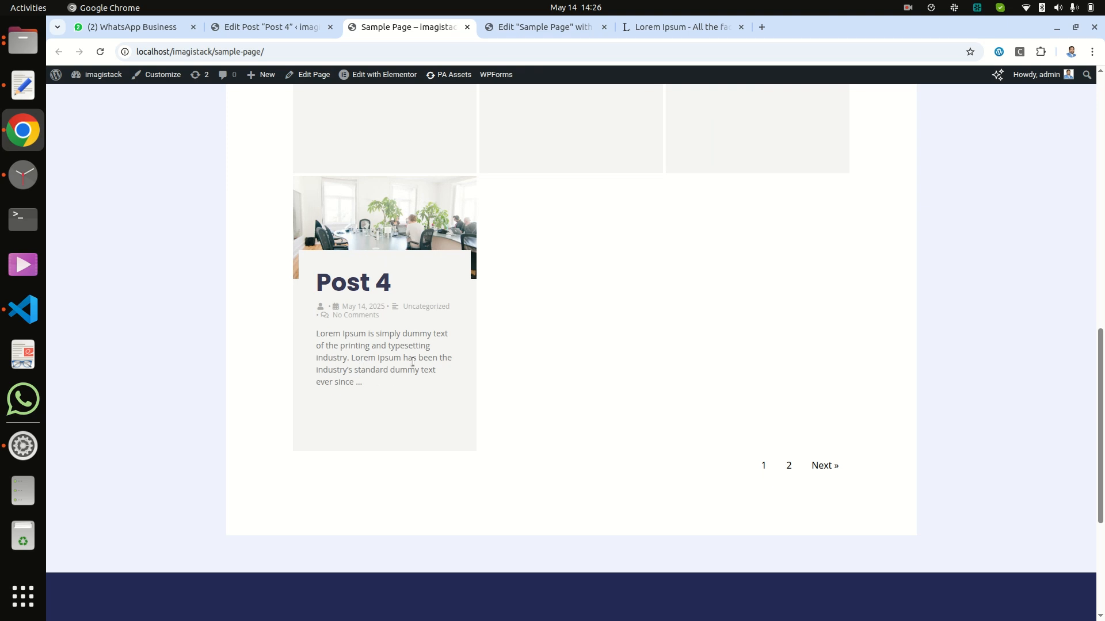
- In the Elementor editor, set the Blog widget's content source to Post Full Content and examine the Post 4 card
{"action": "left_click", "coordinate": [543, 30]}
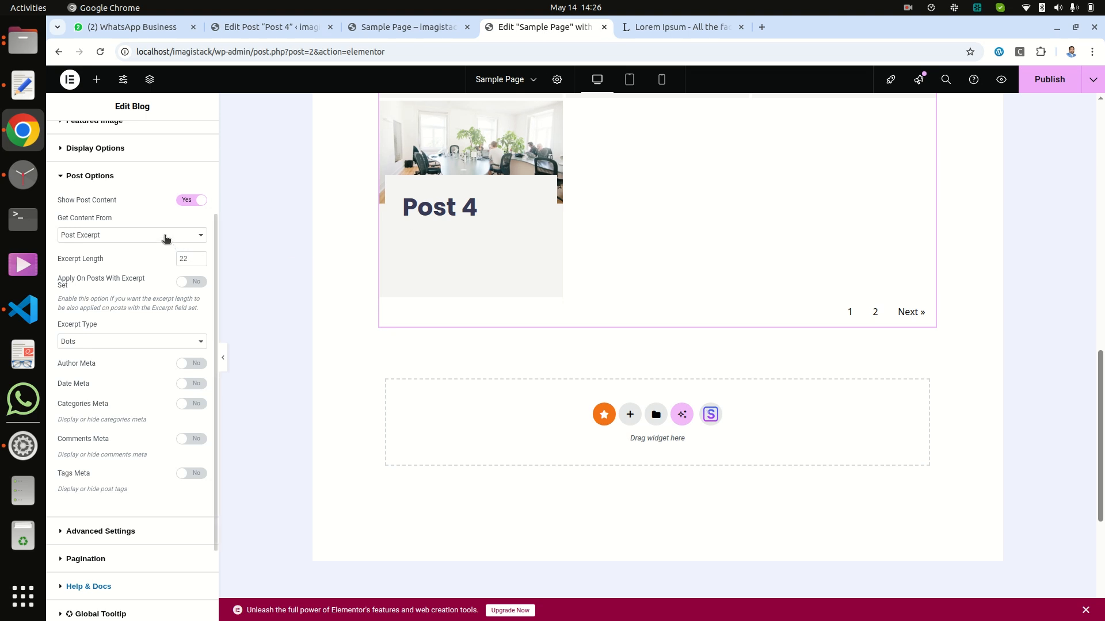
{"action": "left_click", "coordinate": [165, 237]}
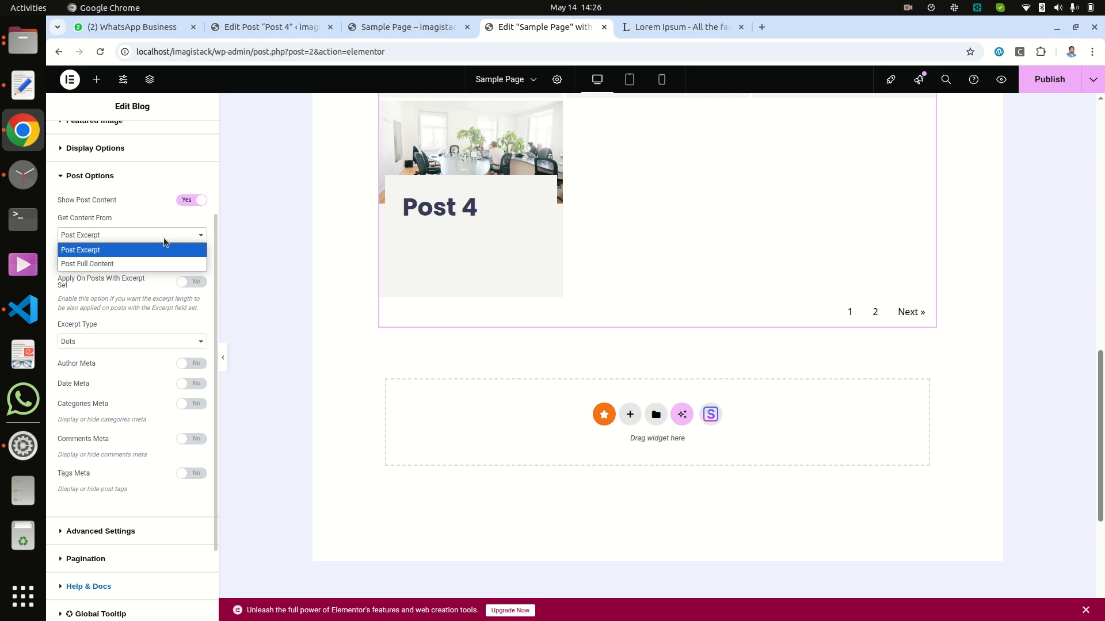
{"action": "left_click", "coordinate": [138, 263]}
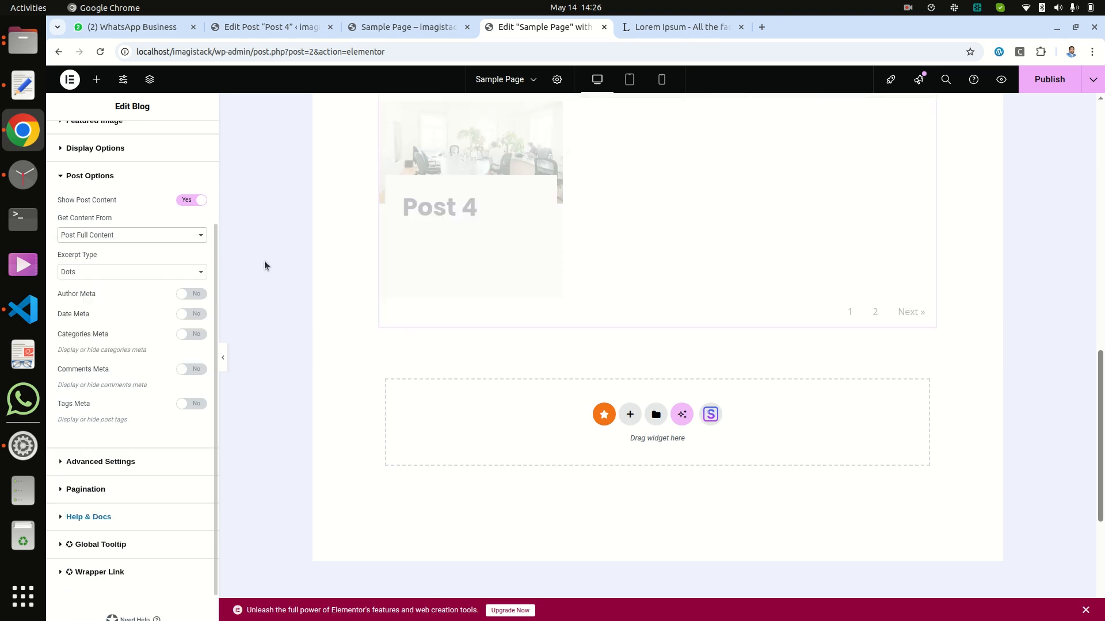
{"action": "scroll", "coordinate": [334, 323], "scroll_direction": "down", "scroll_amount": 10}
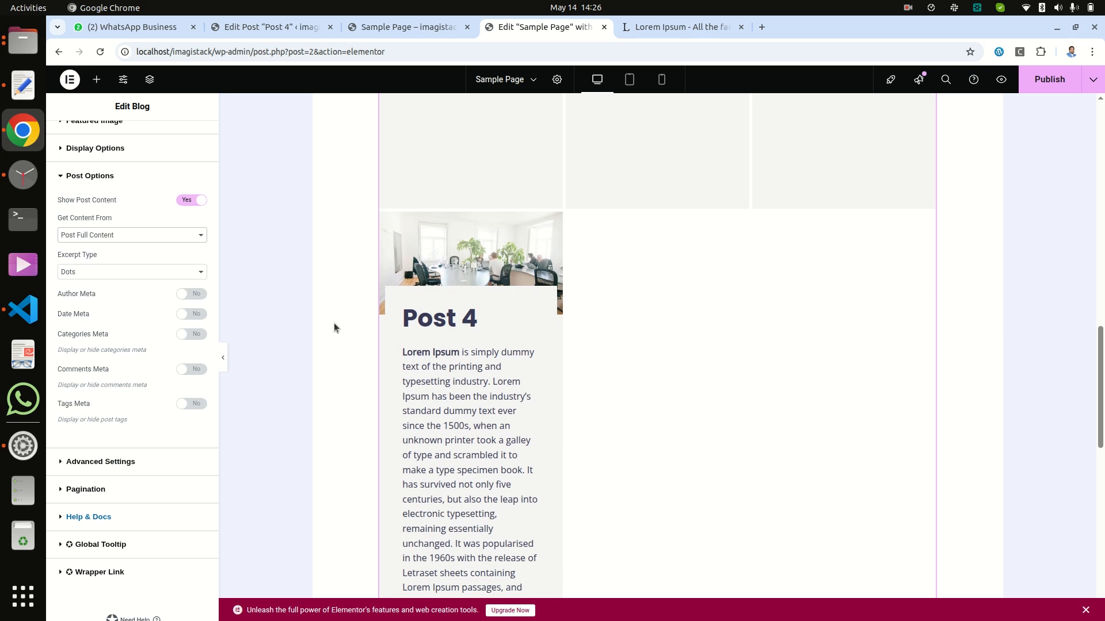
- Set the Blog widget's content source to Post Excerpt with an excerpt length of 30
{"action": "left_click", "coordinate": [86, 236]}
{"action": "left_click", "coordinate": [92, 251]}
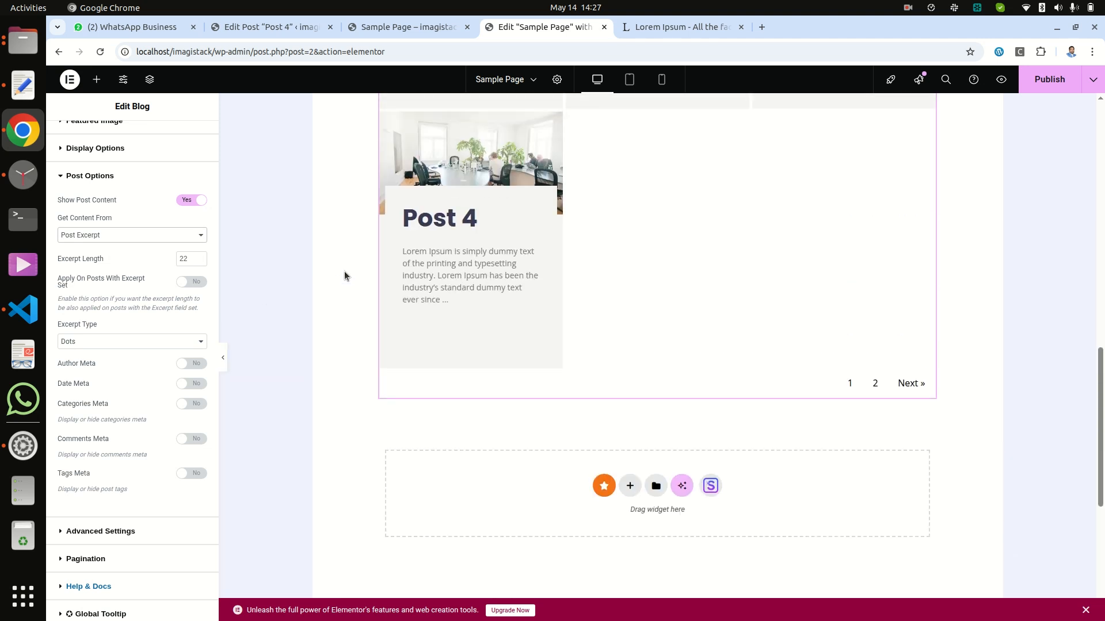
{"action": "double_click", "coordinate": [183, 259]}
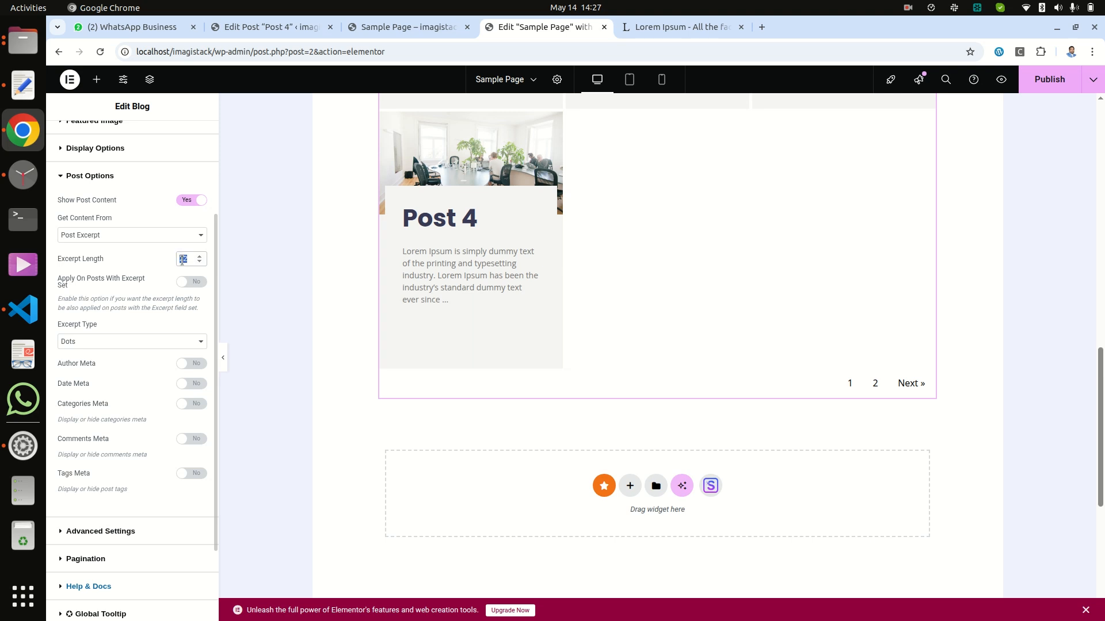
{"action": "type", "text": "30"}
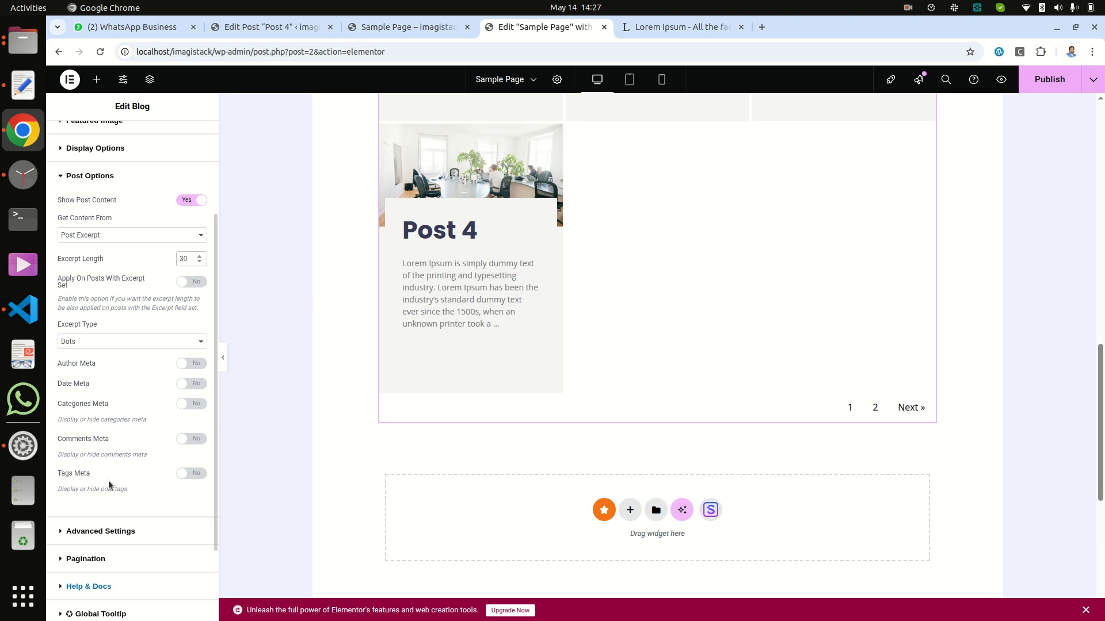
- Turn off the Blog widget's featured image, check the post cards without images, and turn it back on
{"action": "scroll", "coordinate": [123, 421], "scroll_direction": "up", "scroll_amount": 3}
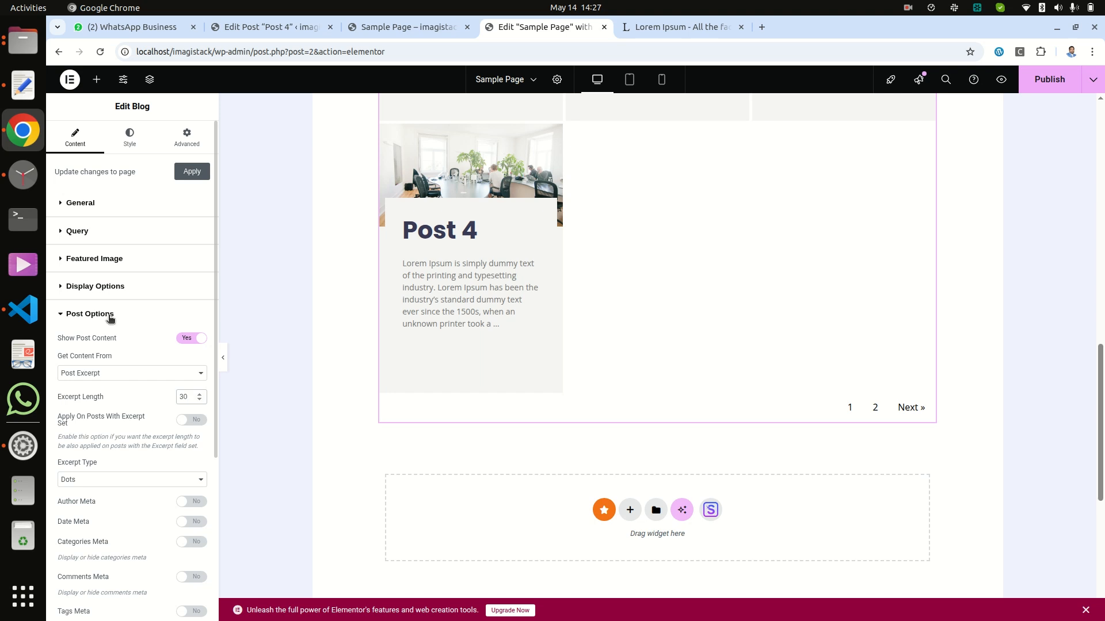
{"action": "left_click", "coordinate": [89, 258]}
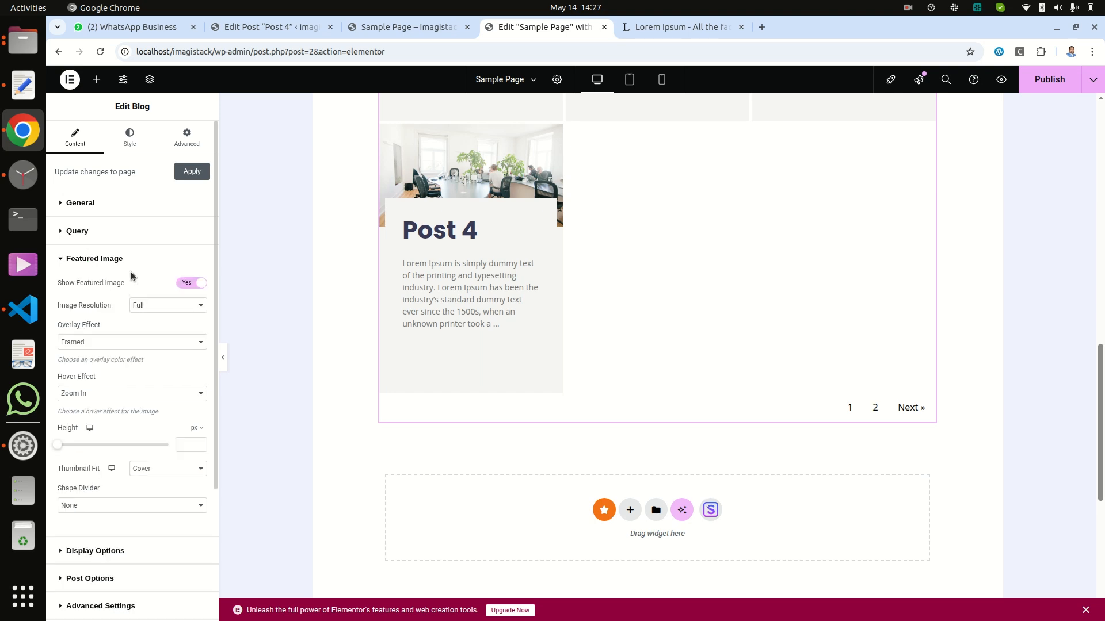
{"action": "left_click", "coordinate": [180, 288]}
{"action": "scroll", "coordinate": [380, 323], "scroll_direction": "down", "scroll_amount": 5}
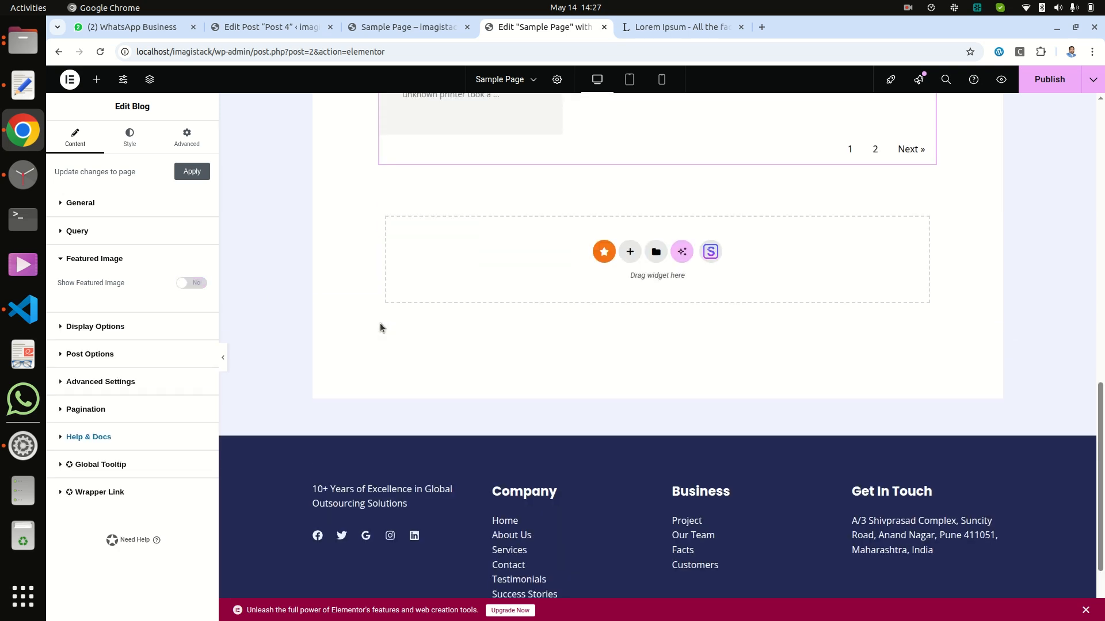
{"action": "scroll", "coordinate": [379, 322], "scroll_direction": "up", "scroll_amount": 6}
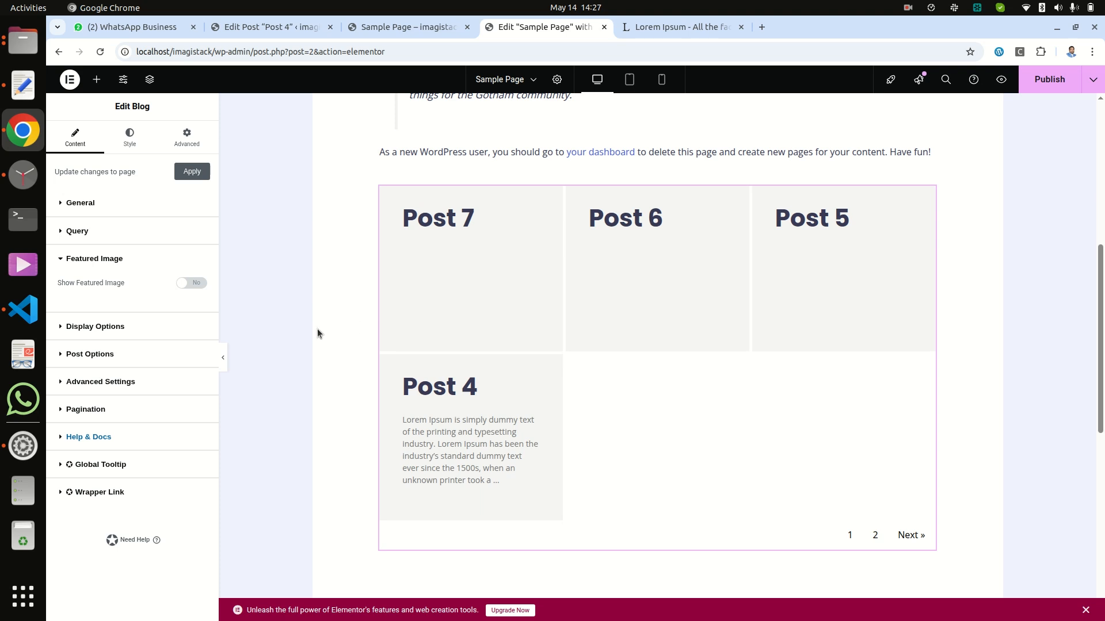
{"action": "left_click", "coordinate": [189, 282]}
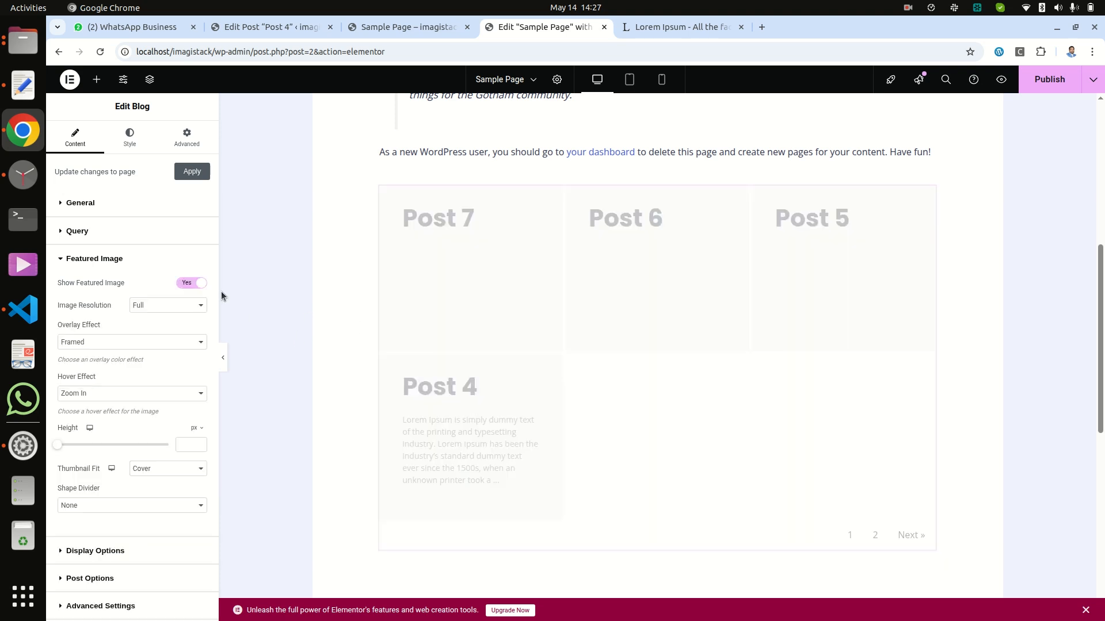
- Set the Blog widget's featured image resolution to Medium - 300 x 300 and publish the page
{"action": "left_click", "coordinate": [151, 306]}
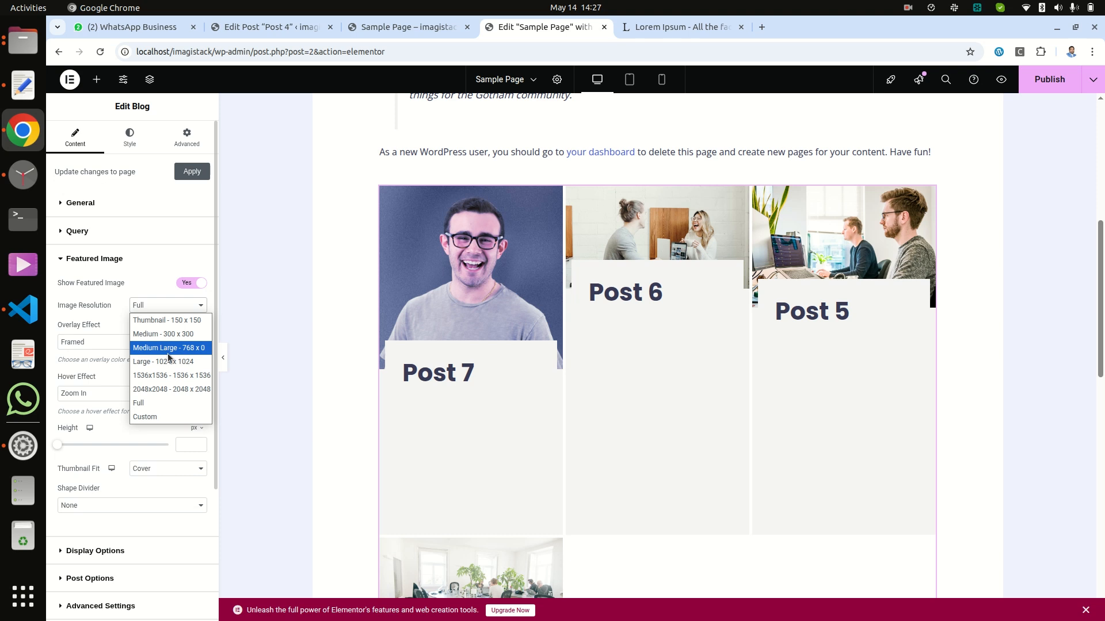
{"action": "left_click", "coordinate": [163, 334]}
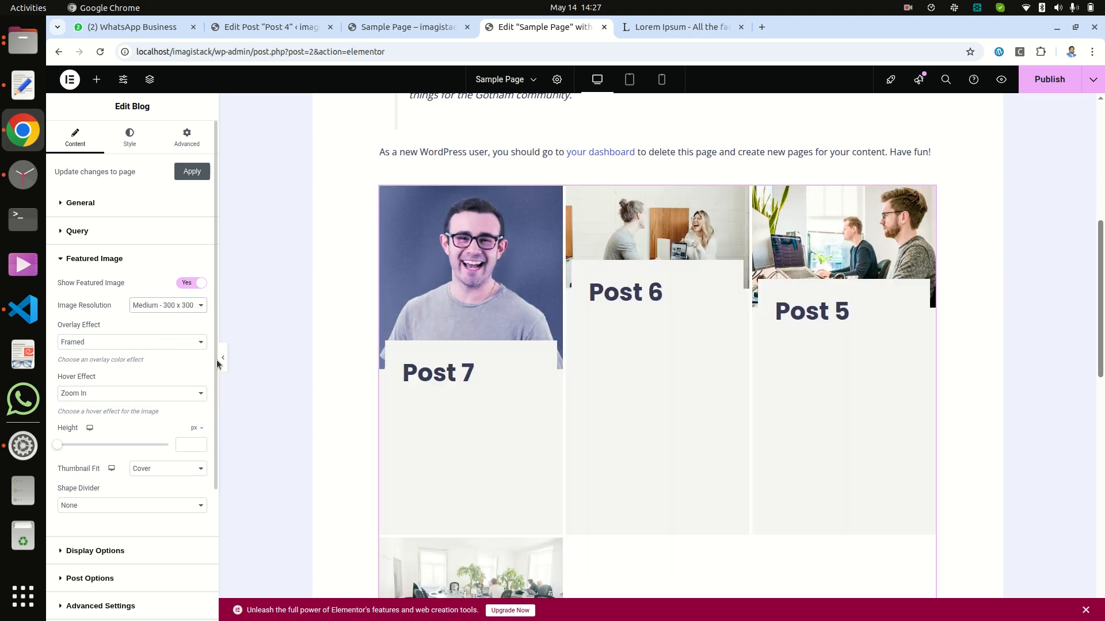
{"action": "scroll", "coordinate": [668, 464], "scroll_direction": "down", "scroll_amount": 3}
{"action": "scroll", "coordinate": [640, 457], "scroll_direction": "up", "scroll_amount": 2}
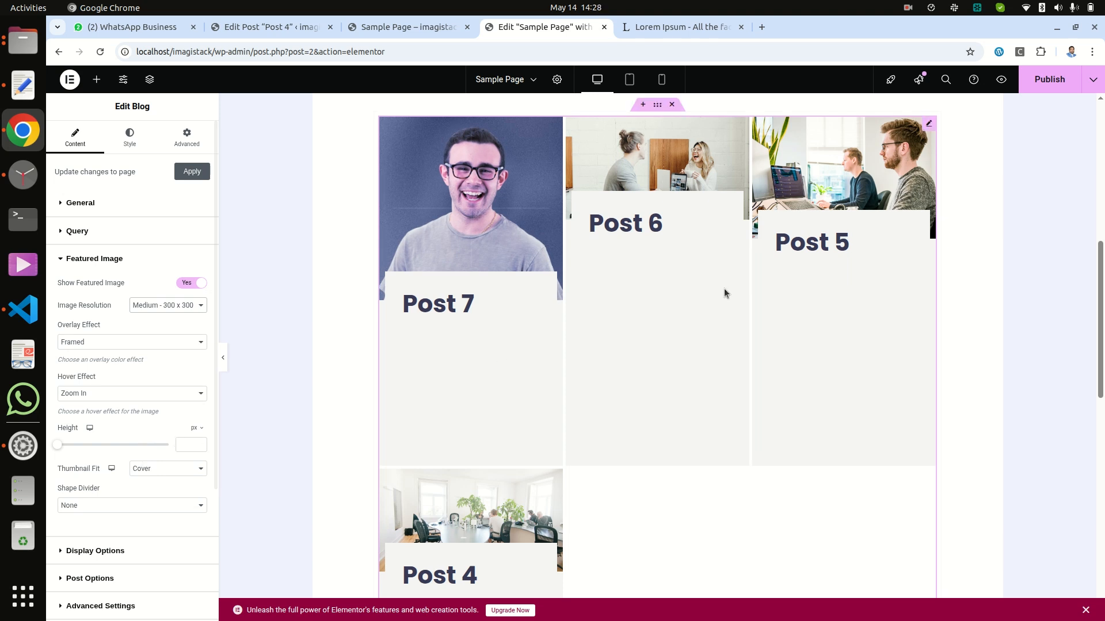
{"action": "left_click", "coordinate": [1067, 81]}
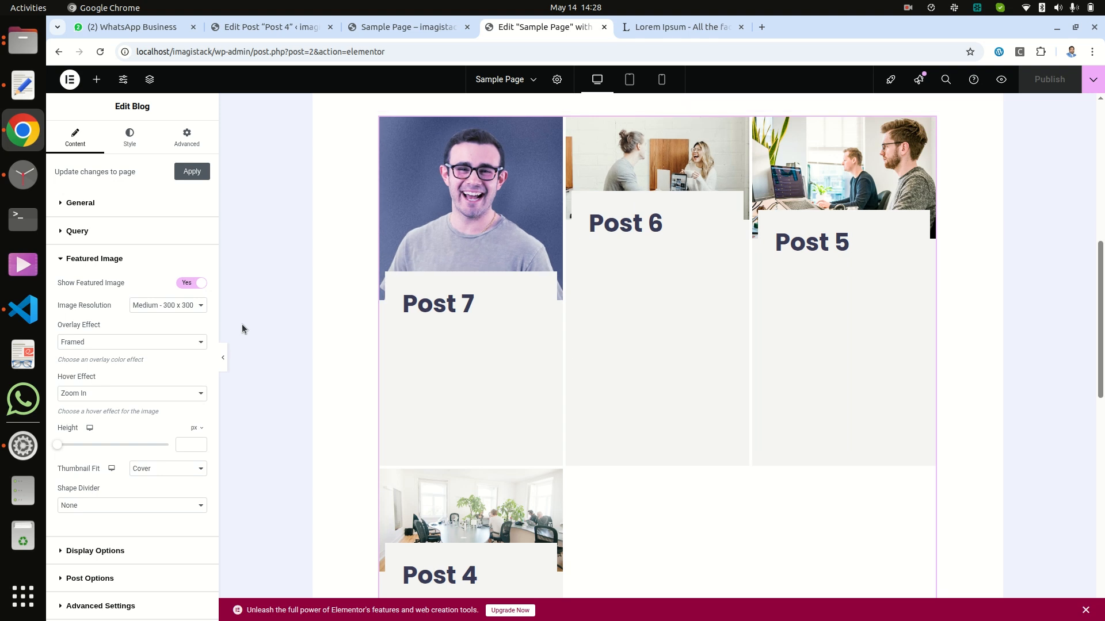
{"action": "scroll", "coordinate": [397, 432], "scroll_direction": "down", "scroll_amount": 10}
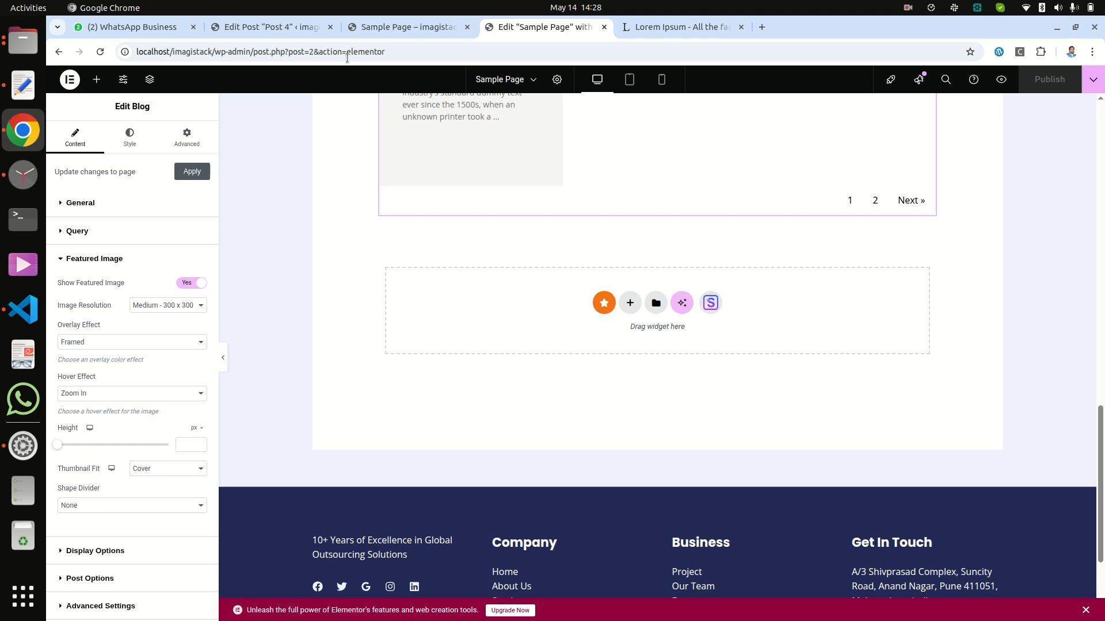
- Leave the Post 4 editor and open the Case Studies list in the WordPress admin
{"action": "left_click", "coordinate": [368, 27]}
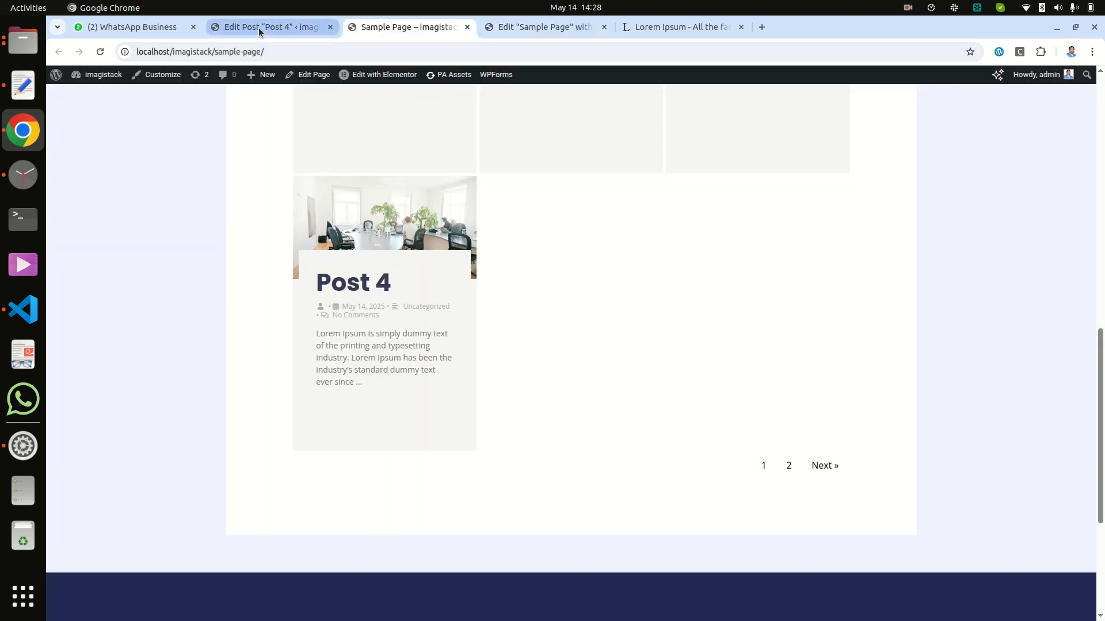
{"action": "left_click", "coordinate": [259, 30]}
{"action": "left_click", "coordinate": [66, 93]}
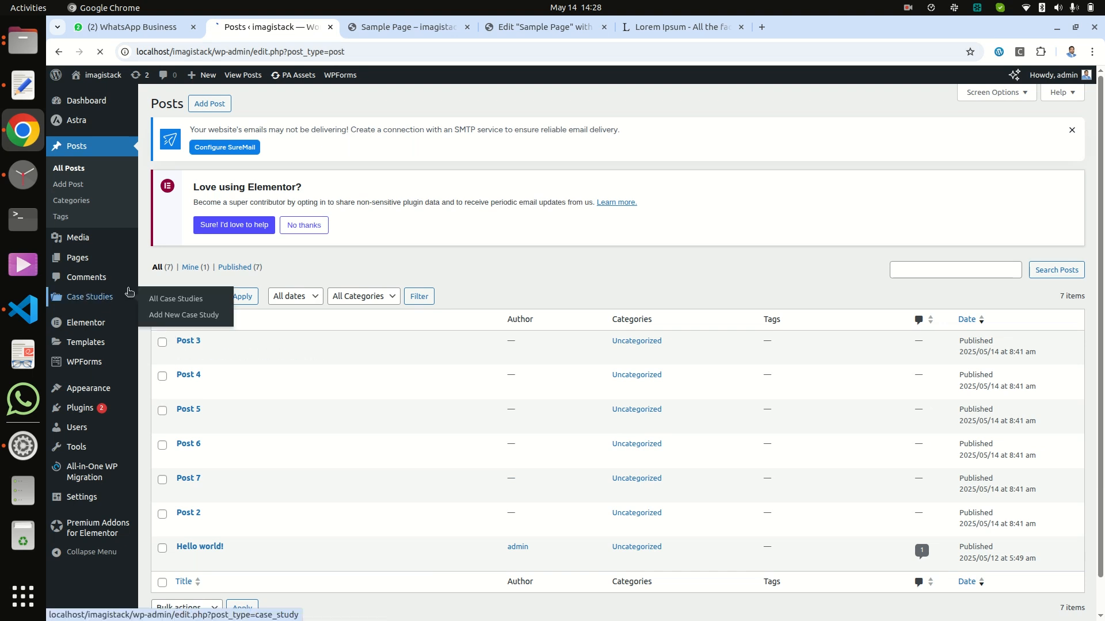
{"action": "left_click", "coordinate": [89, 296]}
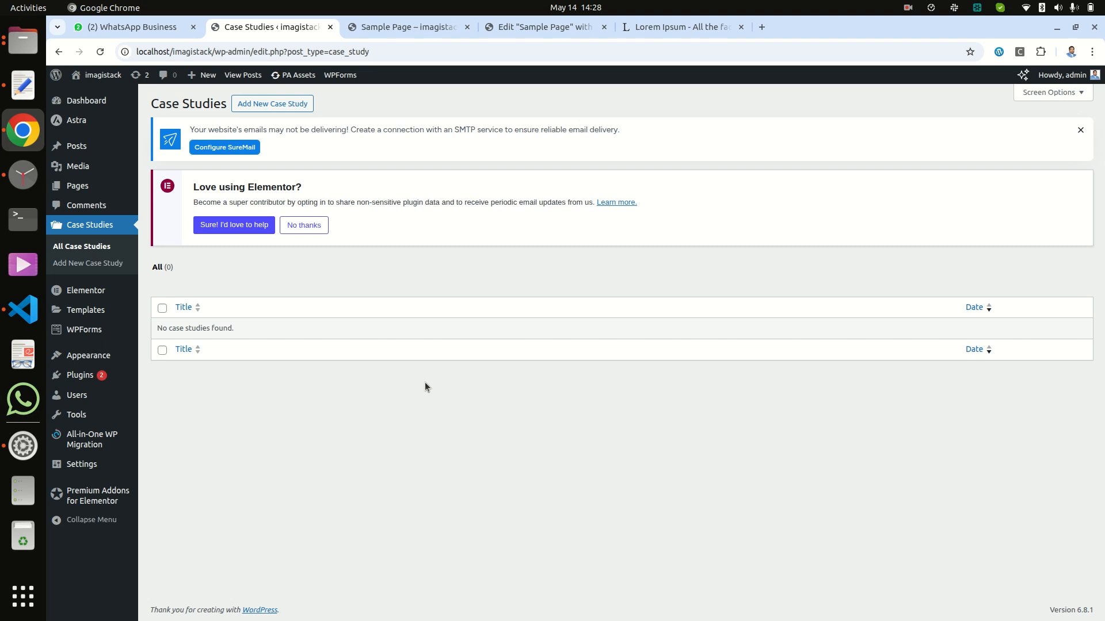
- Copy "wp post generate --count=6 --post_type=case_study" from the text editor and run it in the VS Code terminal
{"action": "left_click", "coordinate": [23, 86]}
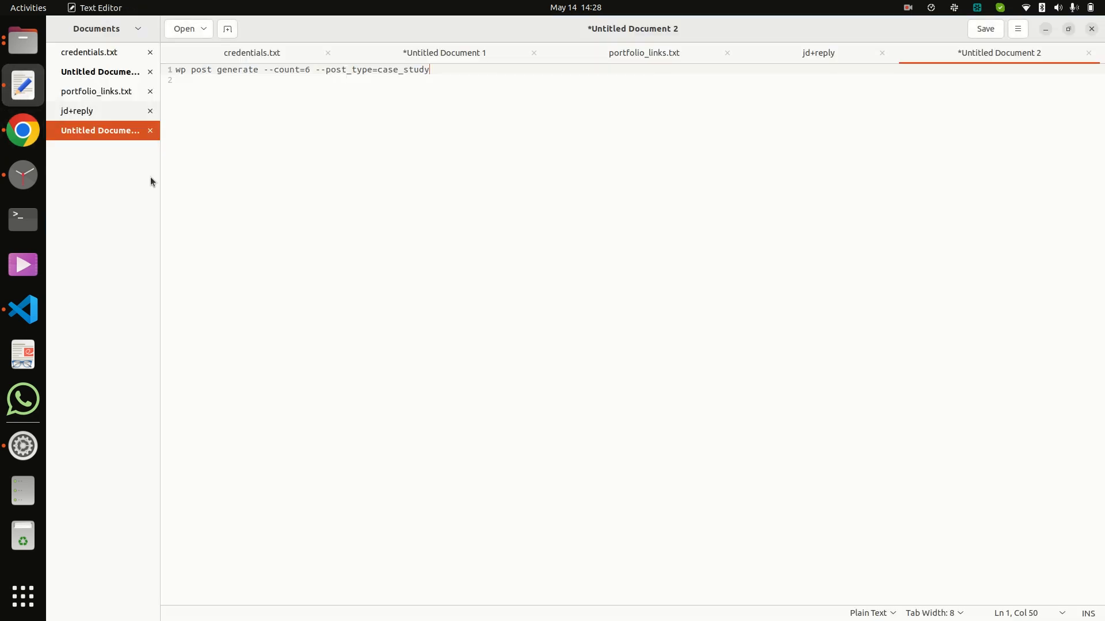
{"action": "key", "text": "ctrl+a"}
{"action": "key", "text": "ctrl+c"}
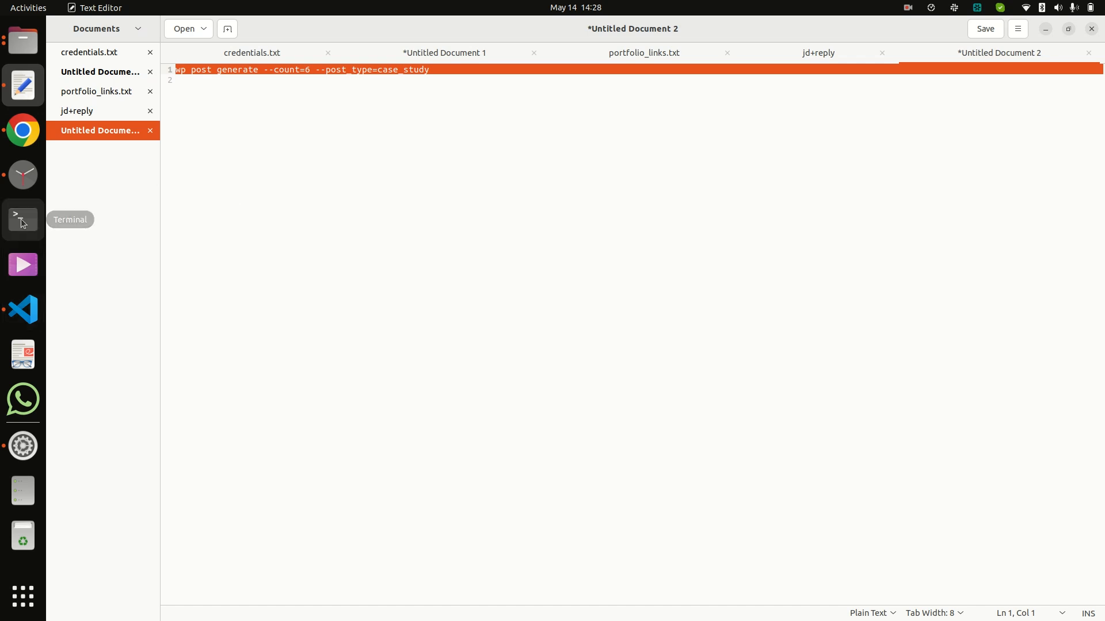
{"action": "left_click", "coordinate": [24, 316]}
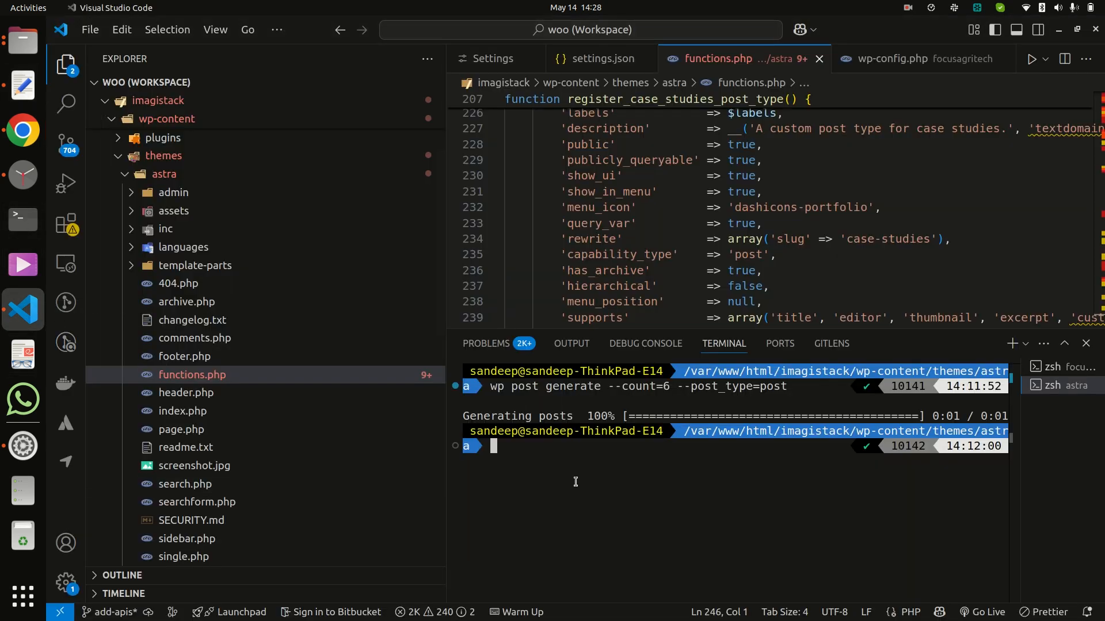
{"action": "key", "text": "ctrl+shift+v"}
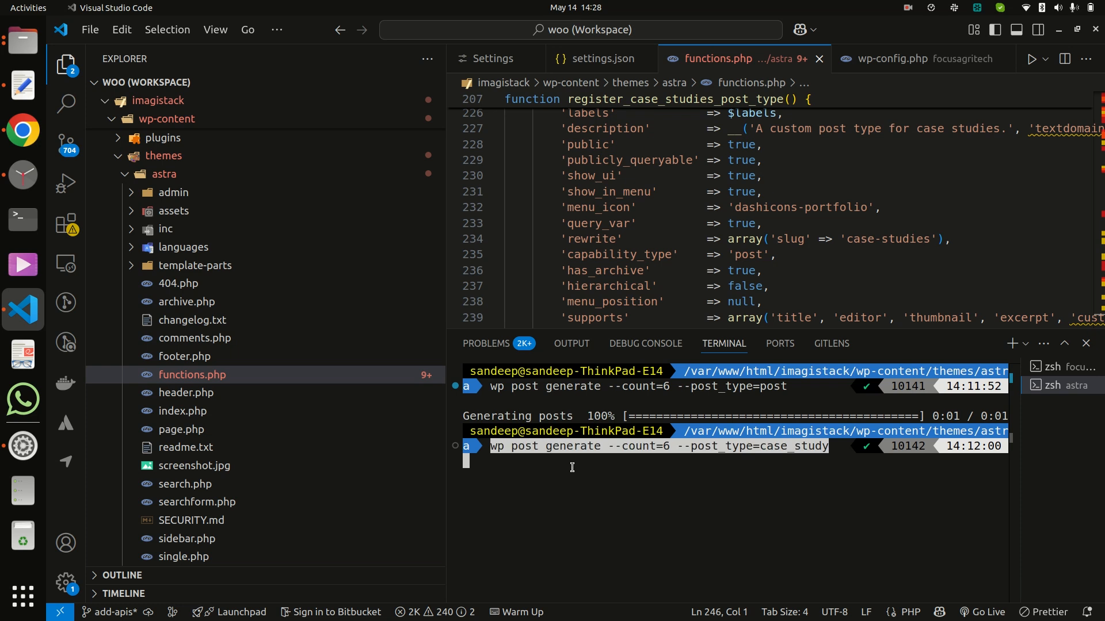
{"action": "key", "text": "Return"}
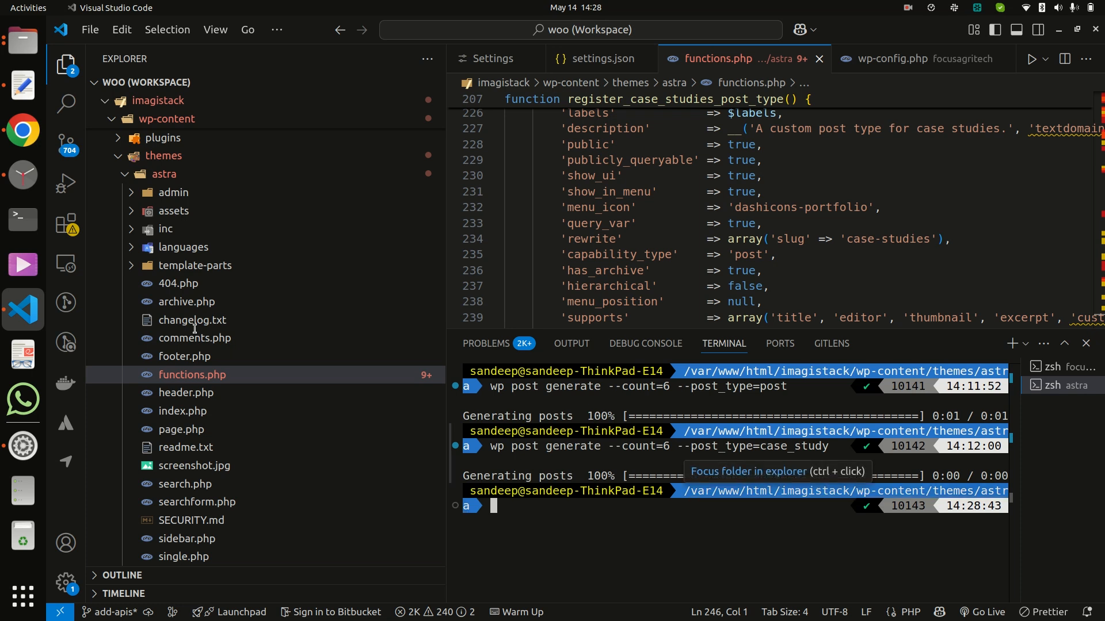
- Return to Chrome, refresh the Case Studies list and open Case Study 1 for editing
{"action": "left_click", "coordinate": [23, 130]}
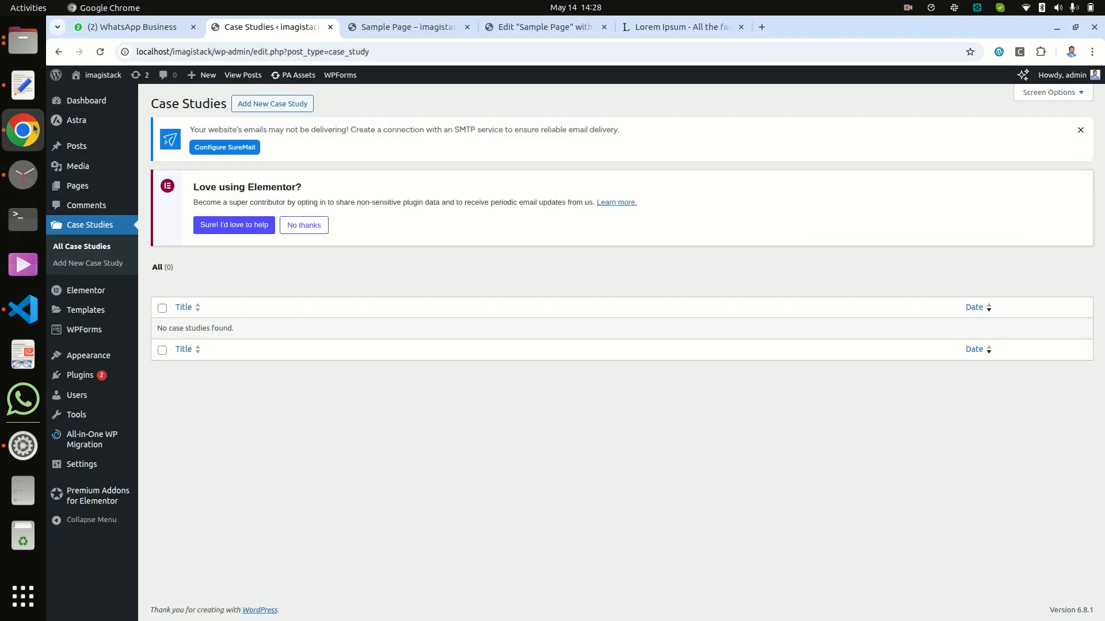
{"action": "left_click", "coordinate": [85, 248]}
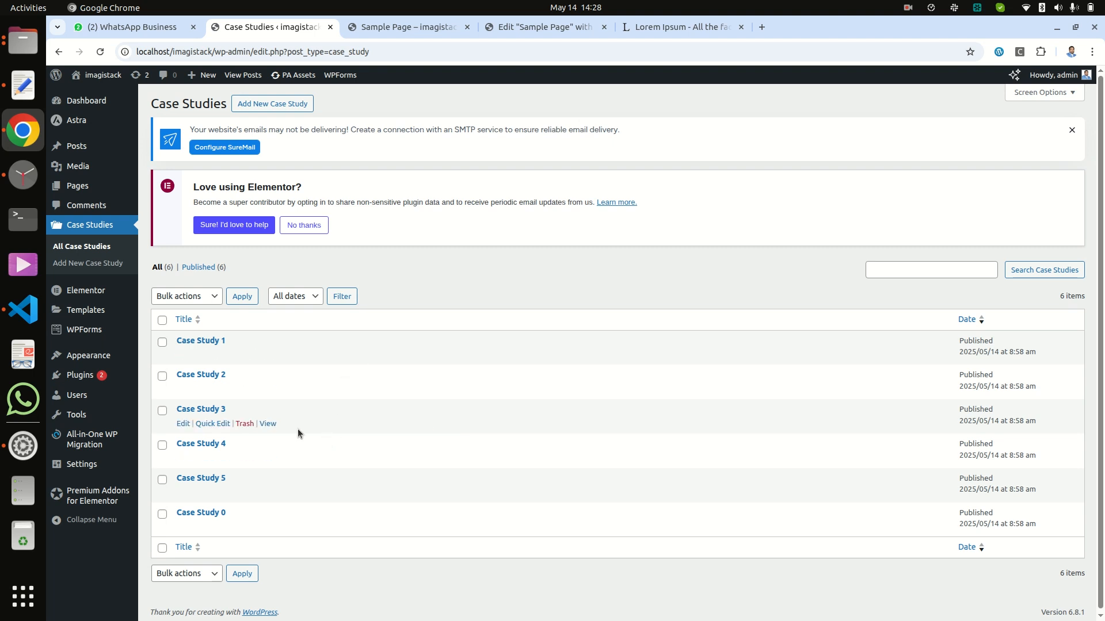
{"action": "left_click", "coordinate": [184, 355]}
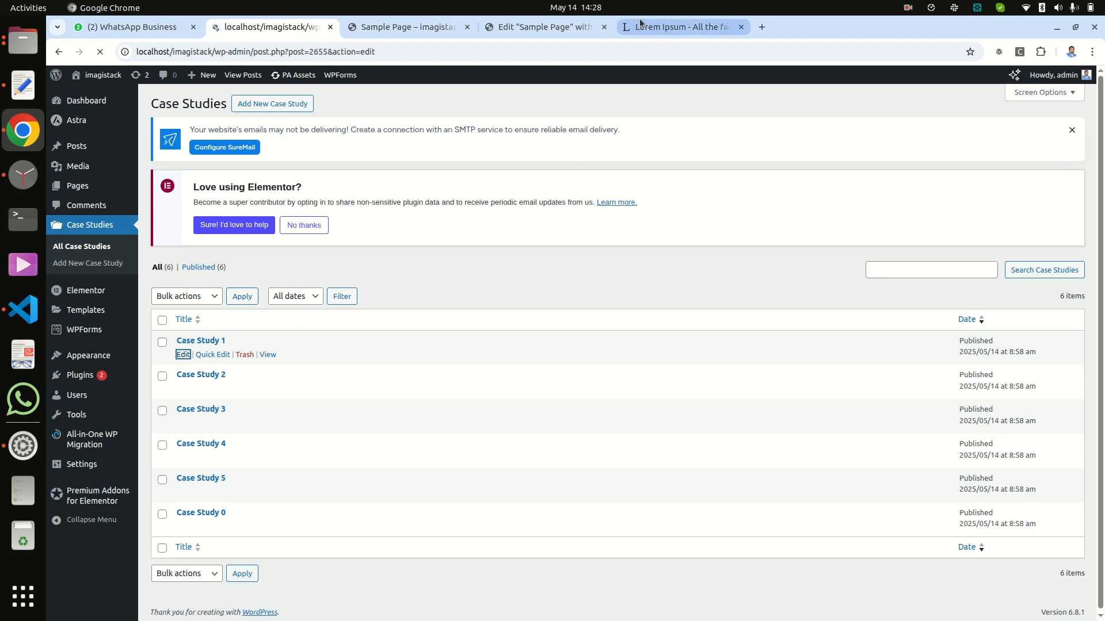
- Copy the selected "What is Lorem Ipsum?" paragraph on lipsum.com again for the case study content
{"action": "left_click", "coordinate": [642, 25]}
{"action": "right_click", "coordinate": [399, 253]}
{"action": "left_click", "coordinate": [423, 270]}
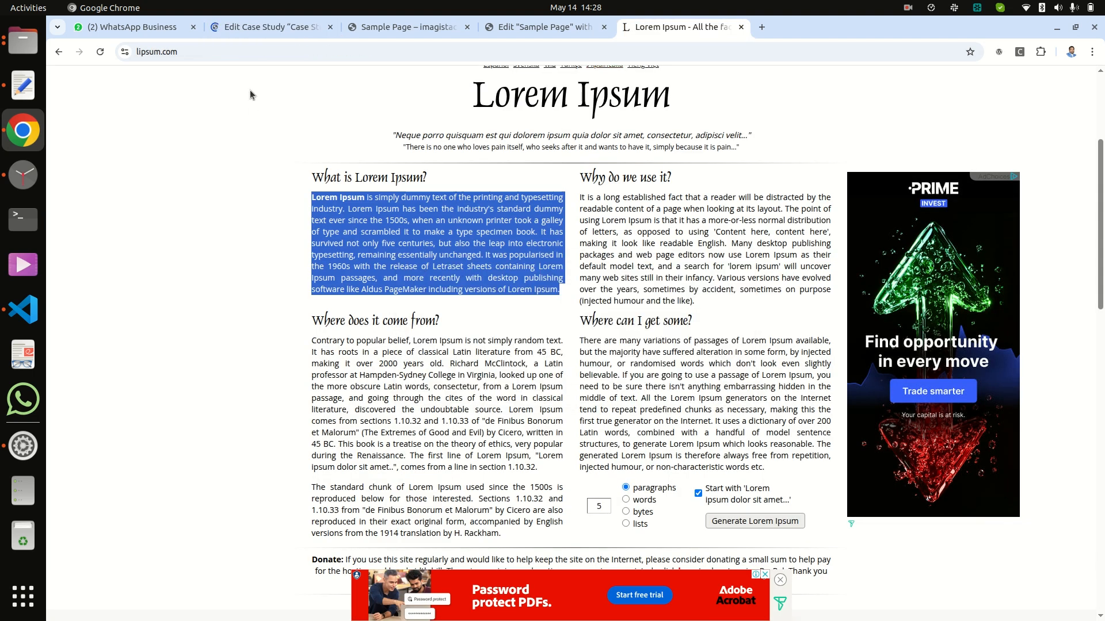
- Paste the copied Lorem Ipsum paragraph into the empty content block of Case Study 1 and save the case study
{"action": "left_click", "coordinate": [251, 29]}
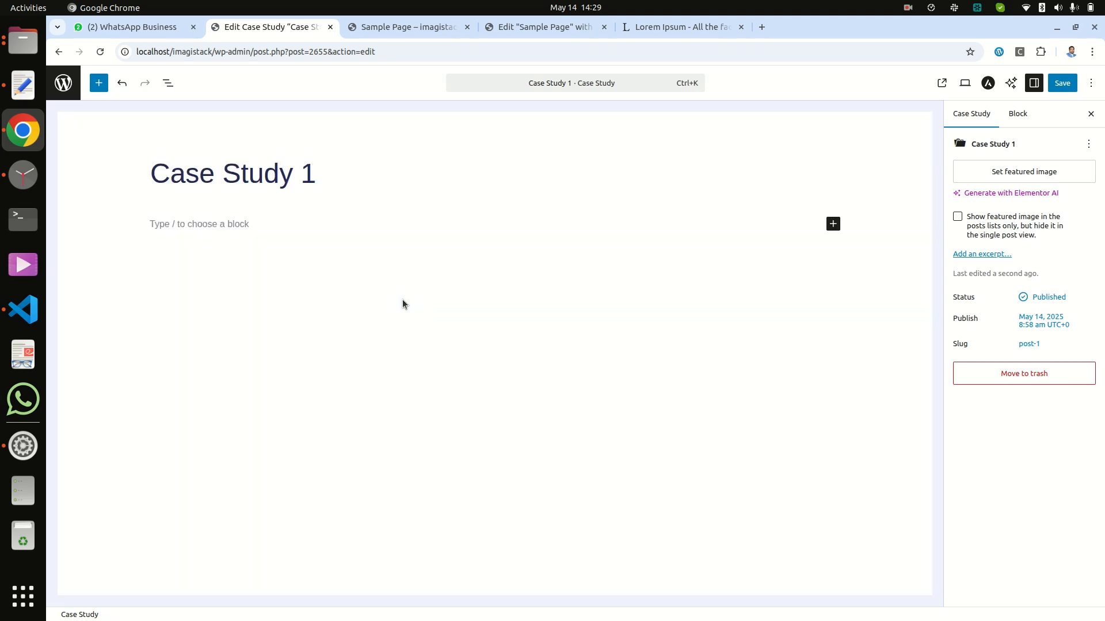
{"action": "left_click", "coordinate": [221, 224]}
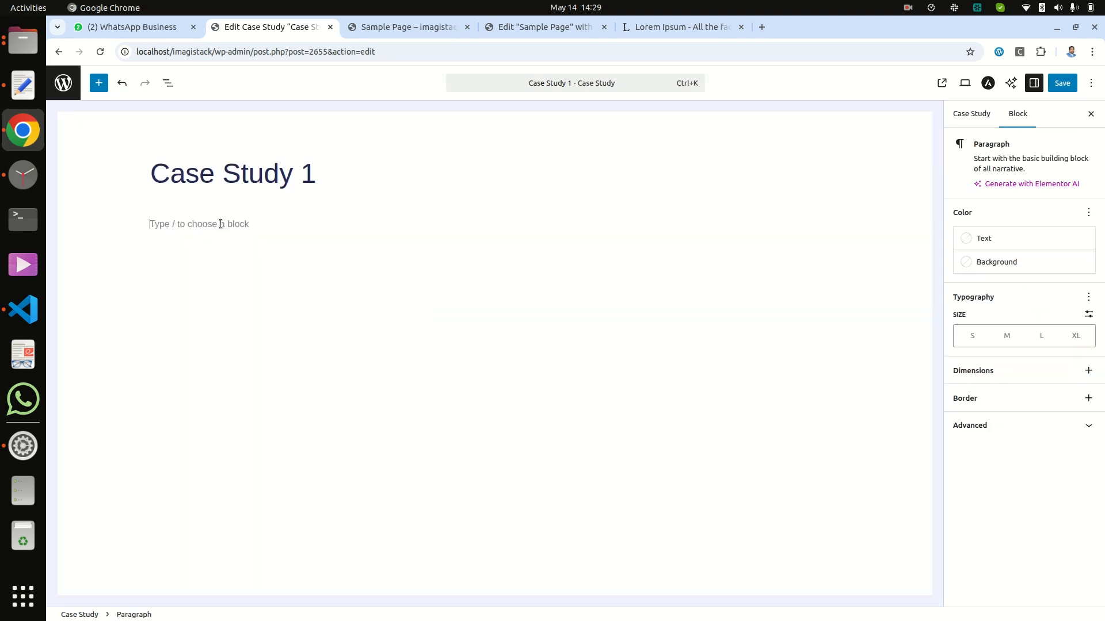
{"action": "key", "text": "ctrl+v"}
{"action": "left_click", "coordinate": [1055, 83]}
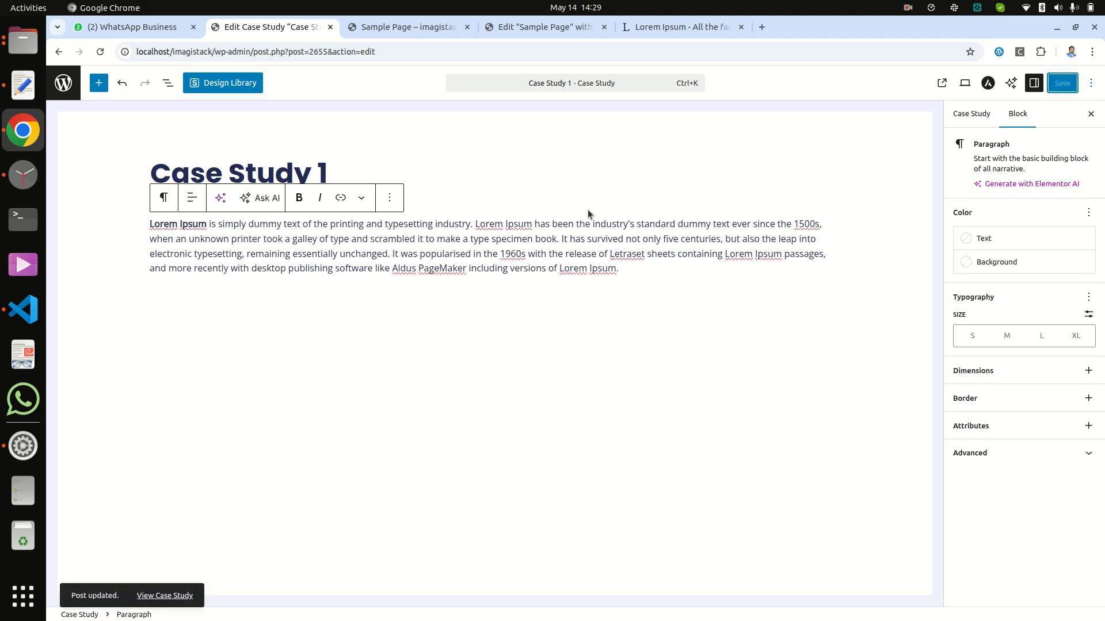
- View the post grid on the live Sample Page and reload the page's Elementor editor
{"action": "left_click", "coordinate": [385, 30]}
{"action": "scroll", "coordinate": [620, 457], "scroll_direction": "down", "scroll_amount": 3}
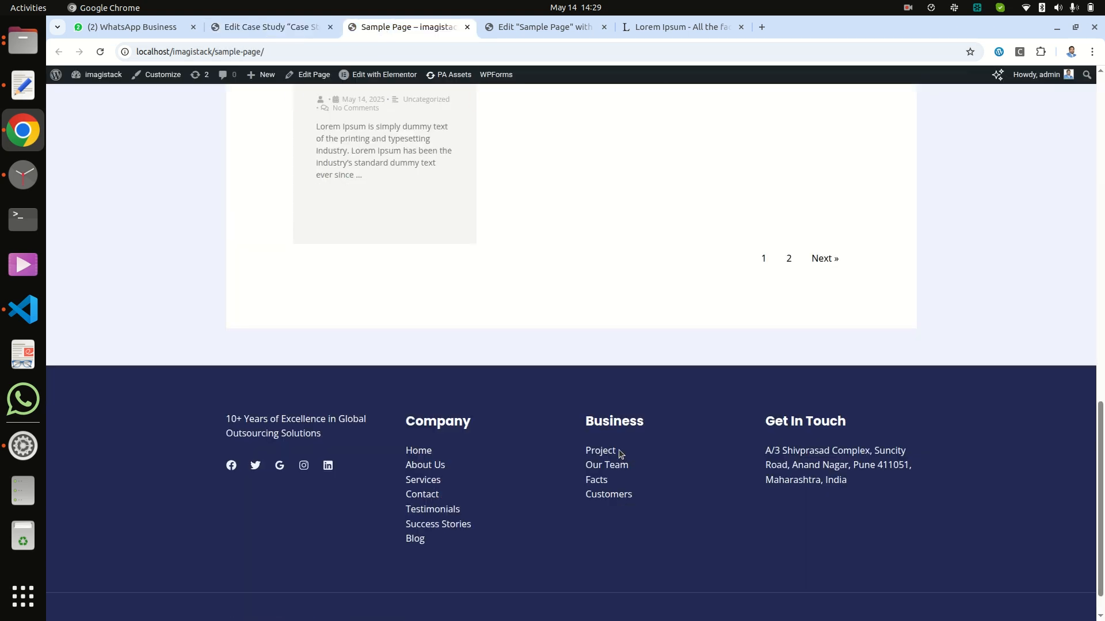
{"action": "scroll", "coordinate": [603, 415], "scroll_direction": "up", "scroll_amount": 8}
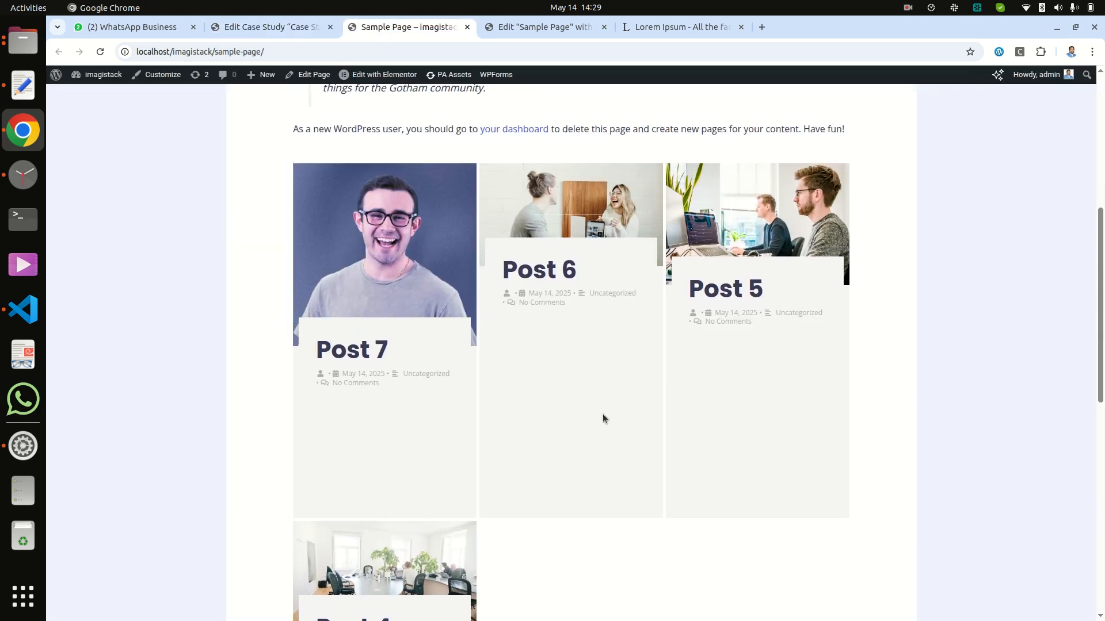
{"action": "left_click", "coordinate": [519, 30]}
{"action": "key", "text": "ctrl+r"}
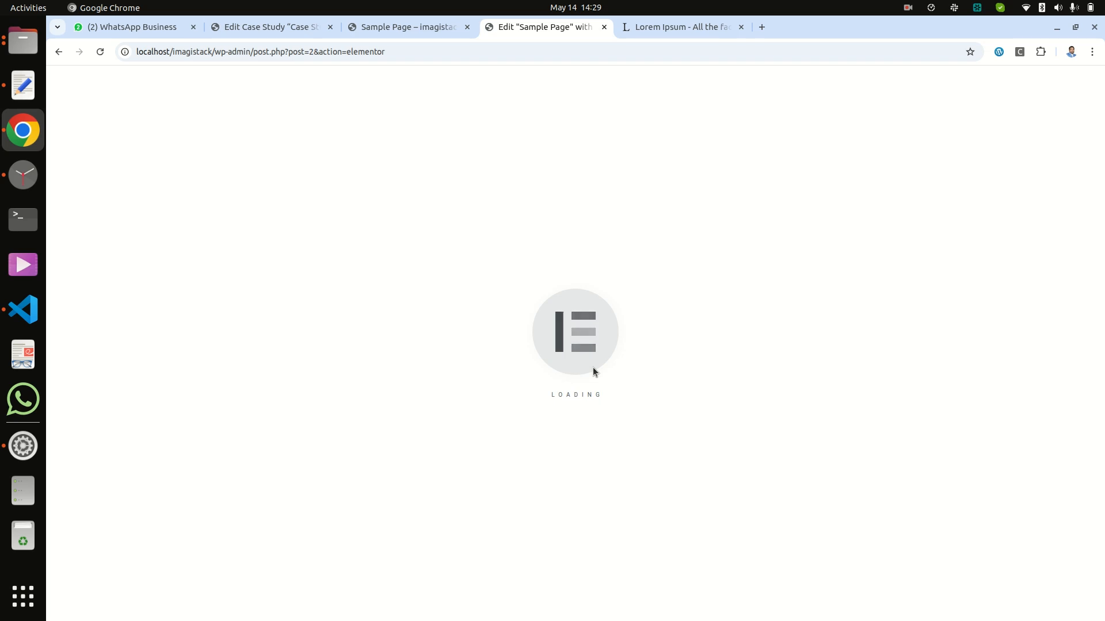
- Add a Flexbox container with row direction below the existing blog grid on the Sample Page
{"action": "scroll", "coordinate": [523, 440], "scroll_direction": "down", "scroll_amount": 15}
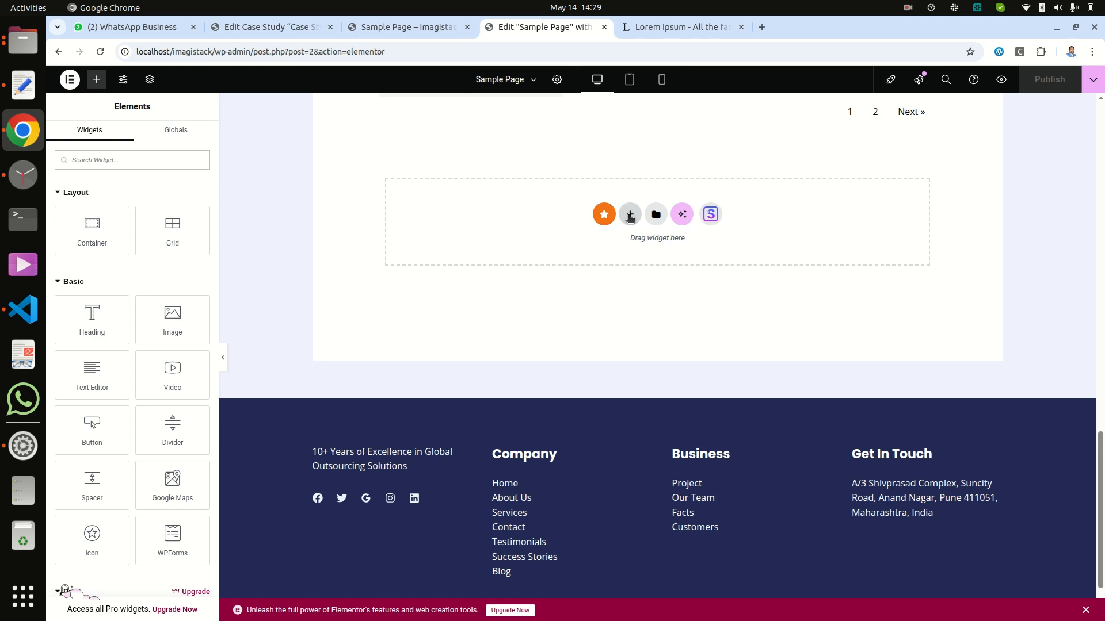
{"action": "left_click", "coordinate": [629, 214]}
{"action": "left_click", "coordinate": [621, 269]}
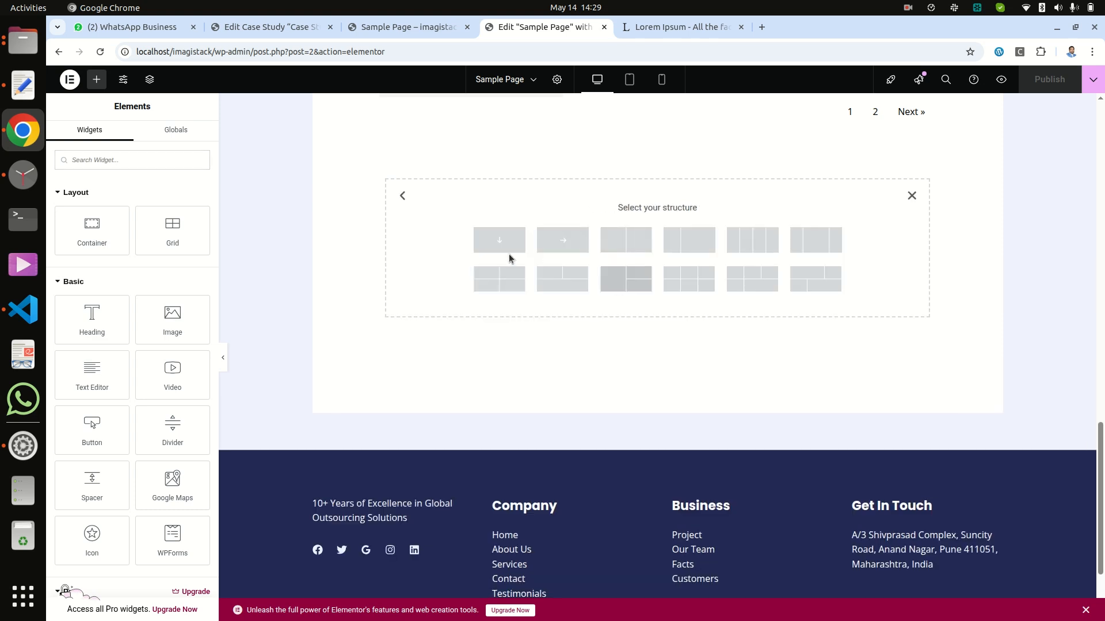
{"action": "left_click", "coordinate": [562, 239]}
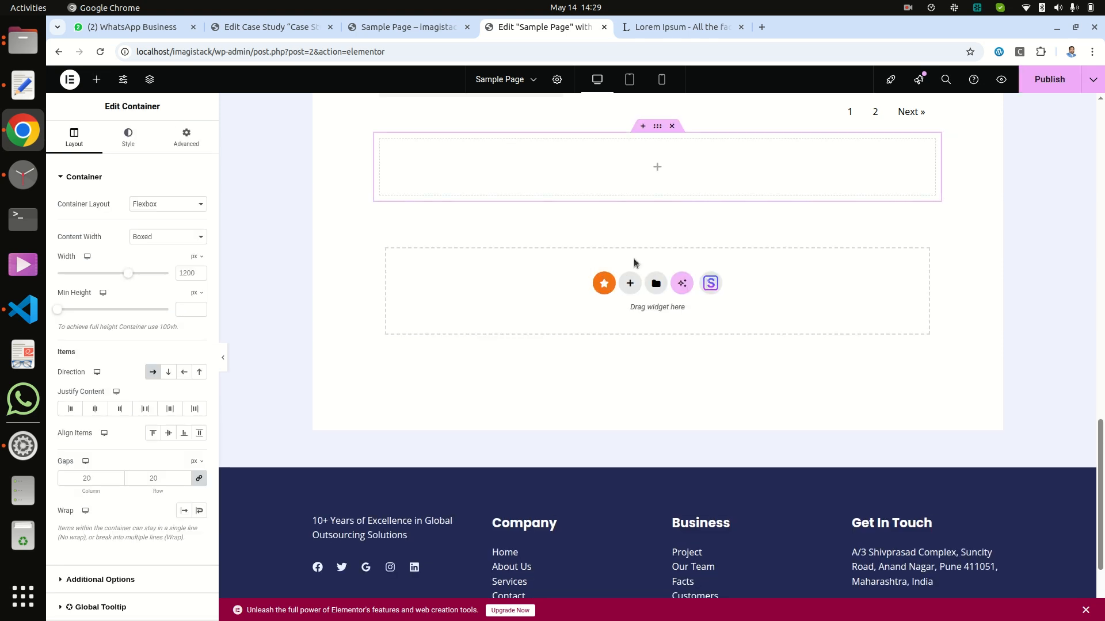
- Insert the Premium Addons Blog widget into the new empty container
{"action": "left_click", "coordinate": [657, 168]}
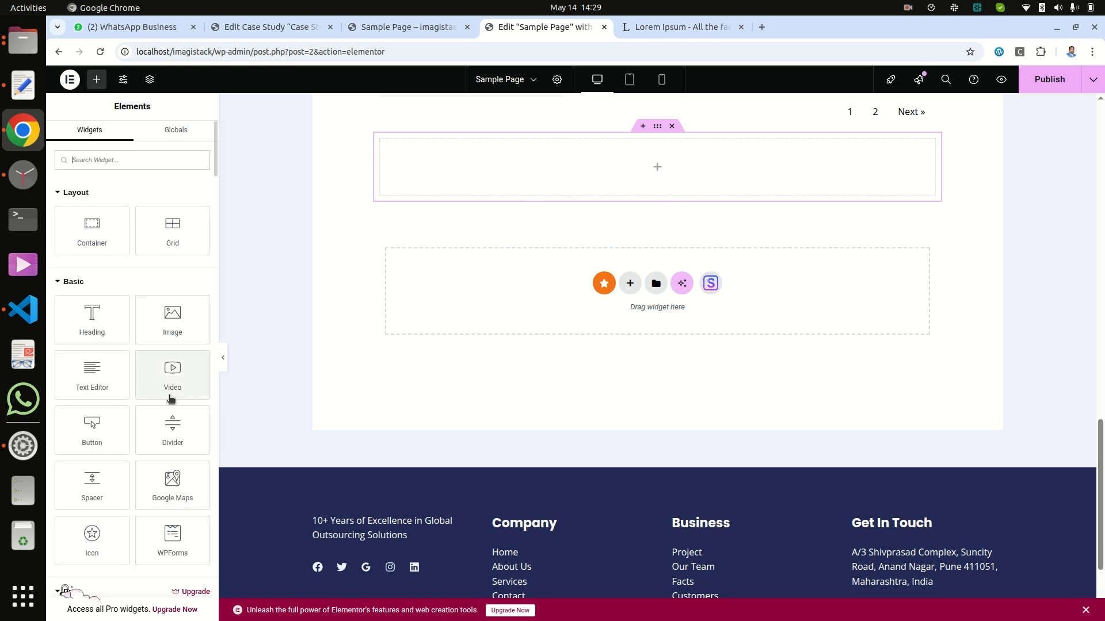
{"action": "scroll", "coordinate": [145, 430], "scroll_direction": "down", "scroll_amount": 15}
{"action": "scroll", "coordinate": [145, 430], "scroll_direction": "down", "scroll_amount": 7}
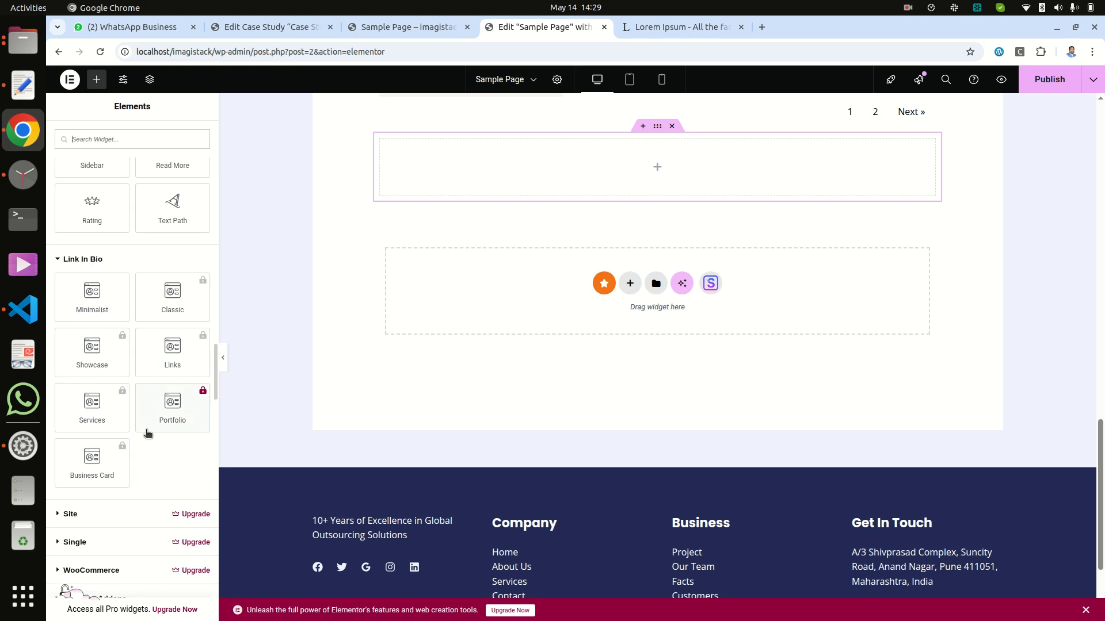
{"action": "scroll", "coordinate": [148, 433], "scroll_direction": "down", "scroll_amount": 6}
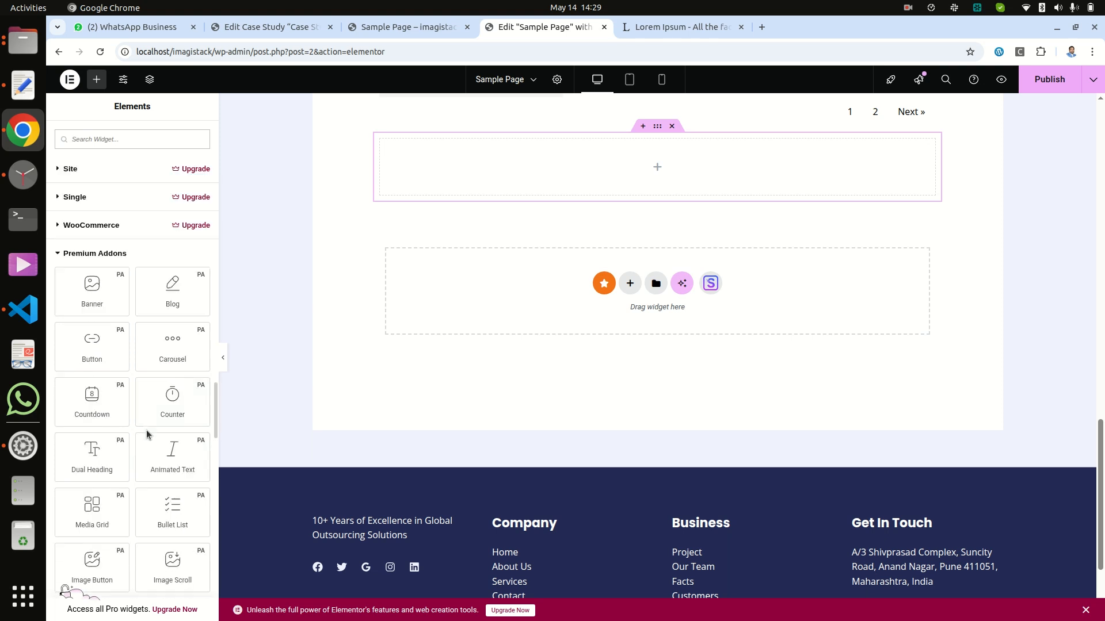
{"action": "left_click", "coordinate": [176, 286]}
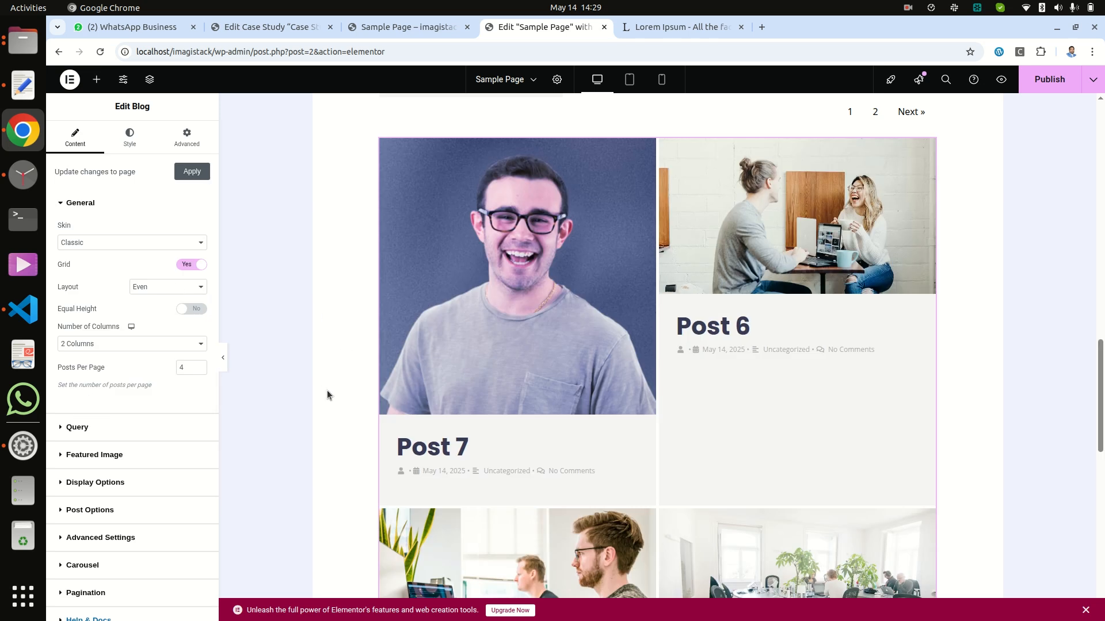
- Set the new Blog widget's query source to Case Studies and publish the Sample Page
{"action": "scroll", "coordinate": [327, 389], "scroll_direction": "down", "scroll_amount": 5}
{"action": "scroll", "coordinate": [328, 395], "scroll_direction": "down", "scroll_amount": 1}
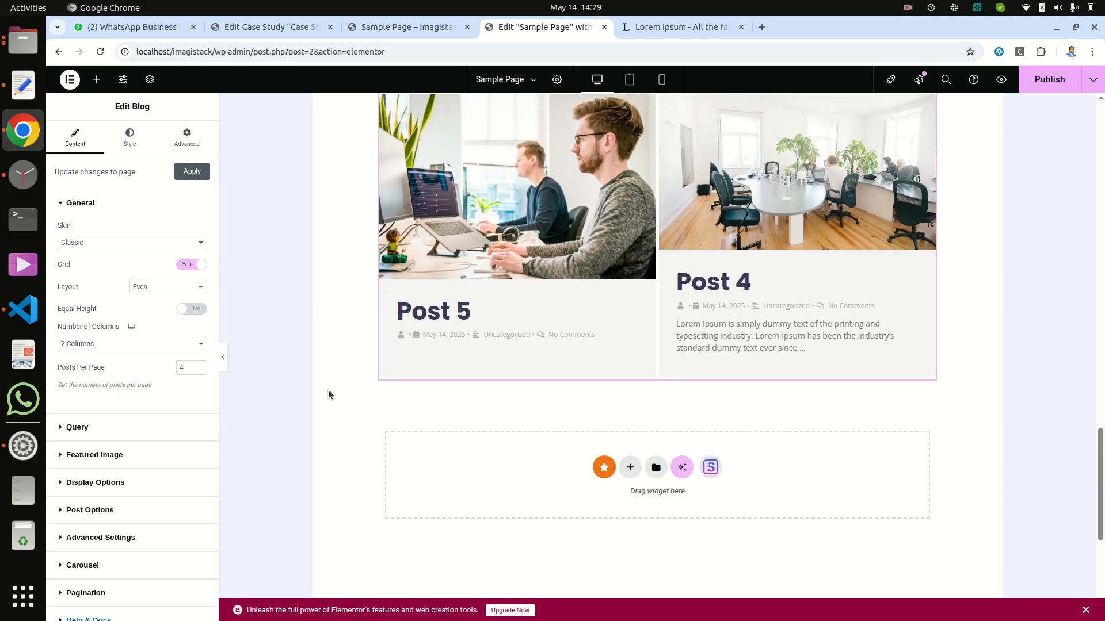
{"action": "scroll", "coordinate": [324, 377], "scroll_direction": "up", "scroll_amount": 2}
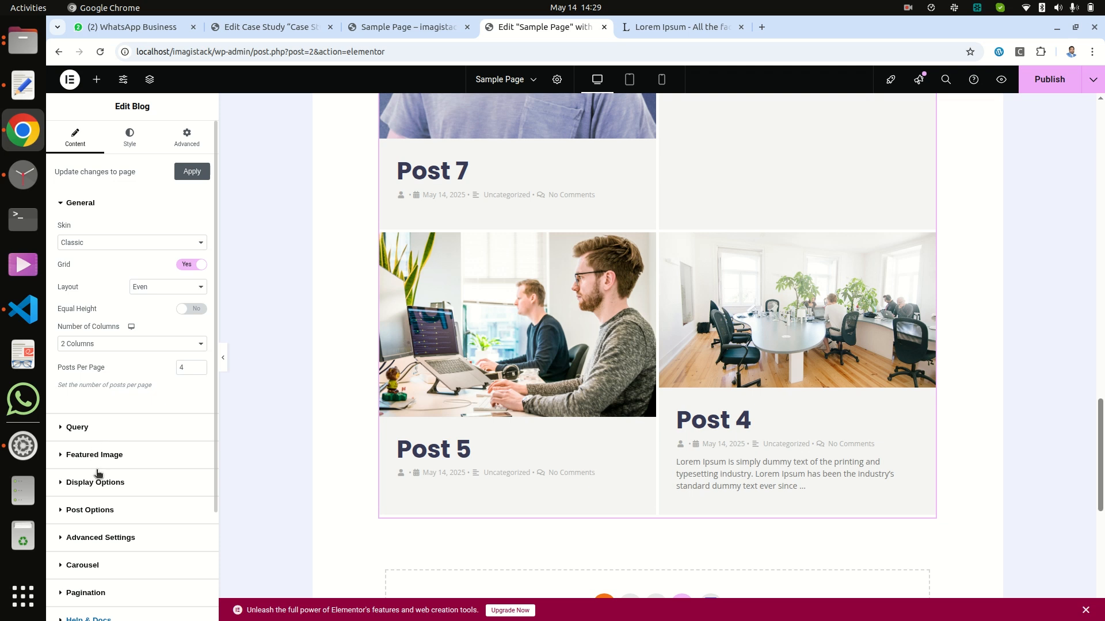
{"action": "left_click", "coordinate": [91, 511]}
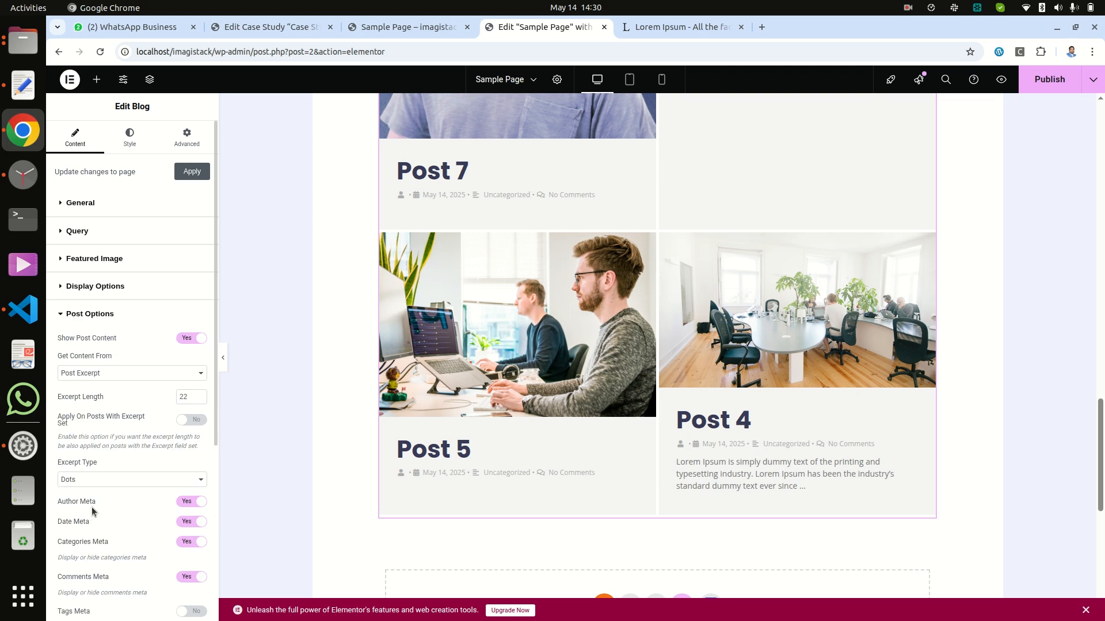
{"action": "left_click", "coordinate": [95, 308]}
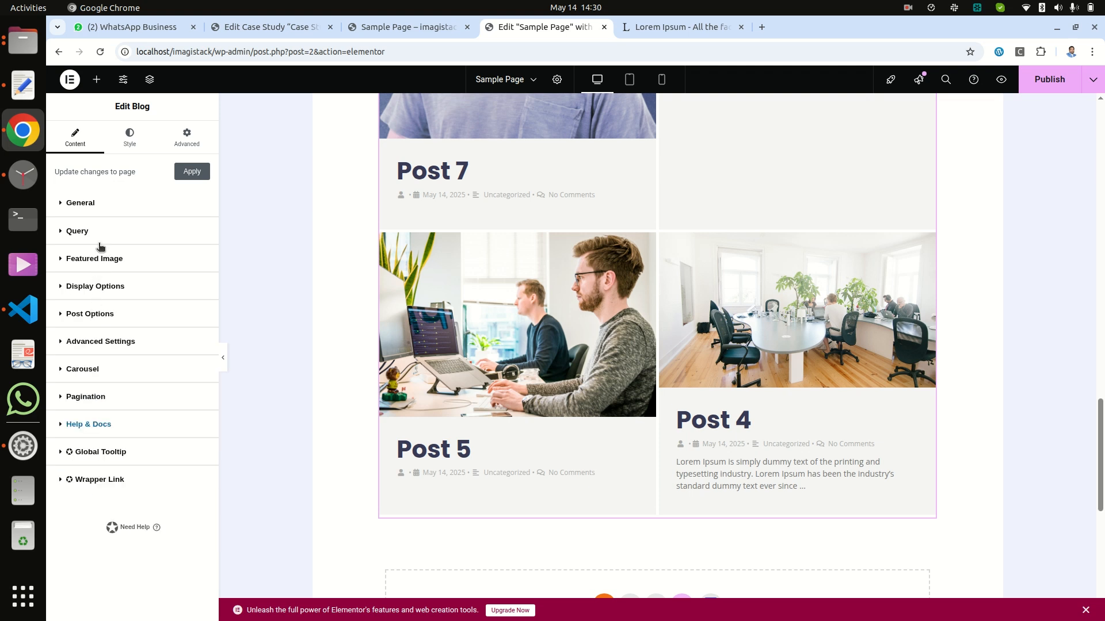
{"action": "left_click", "coordinate": [92, 201]}
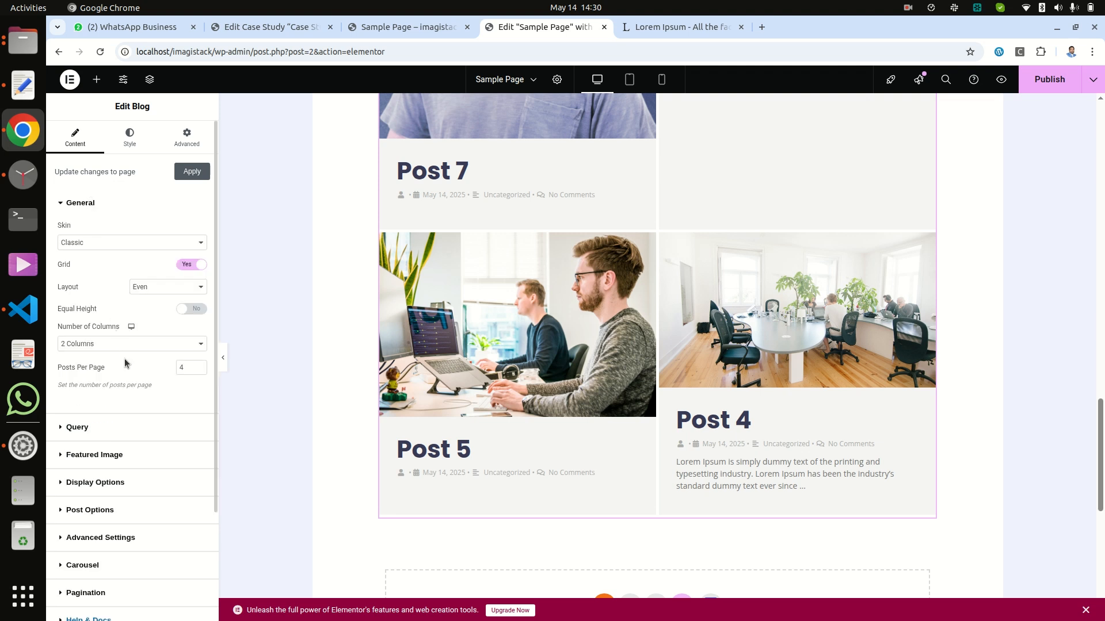
{"action": "left_click", "coordinate": [80, 436]}
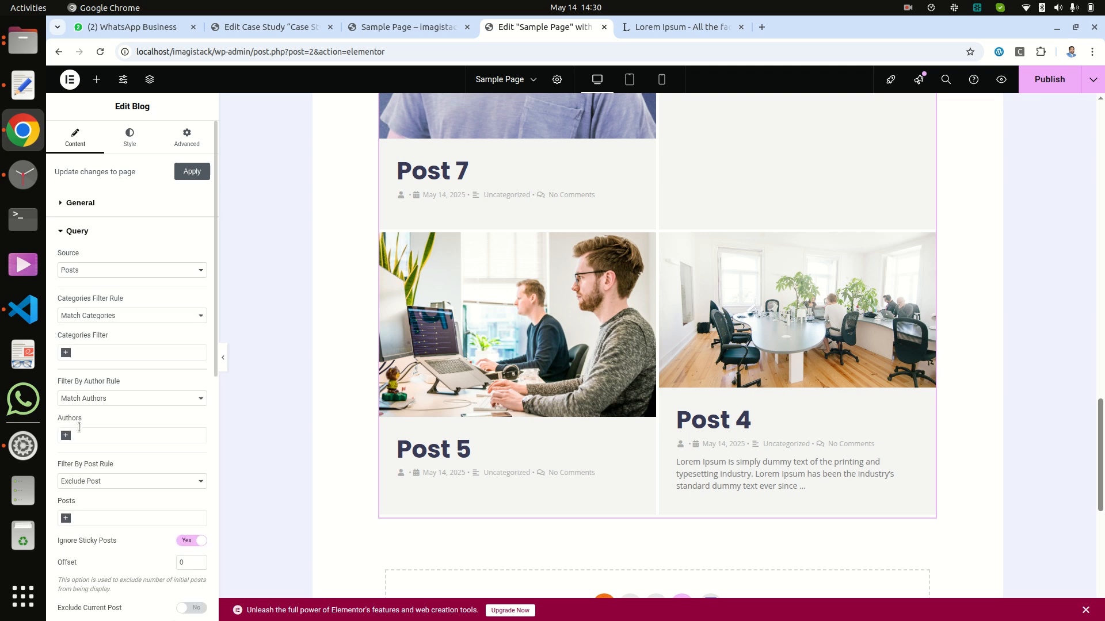
{"action": "left_click", "coordinate": [137, 270]}
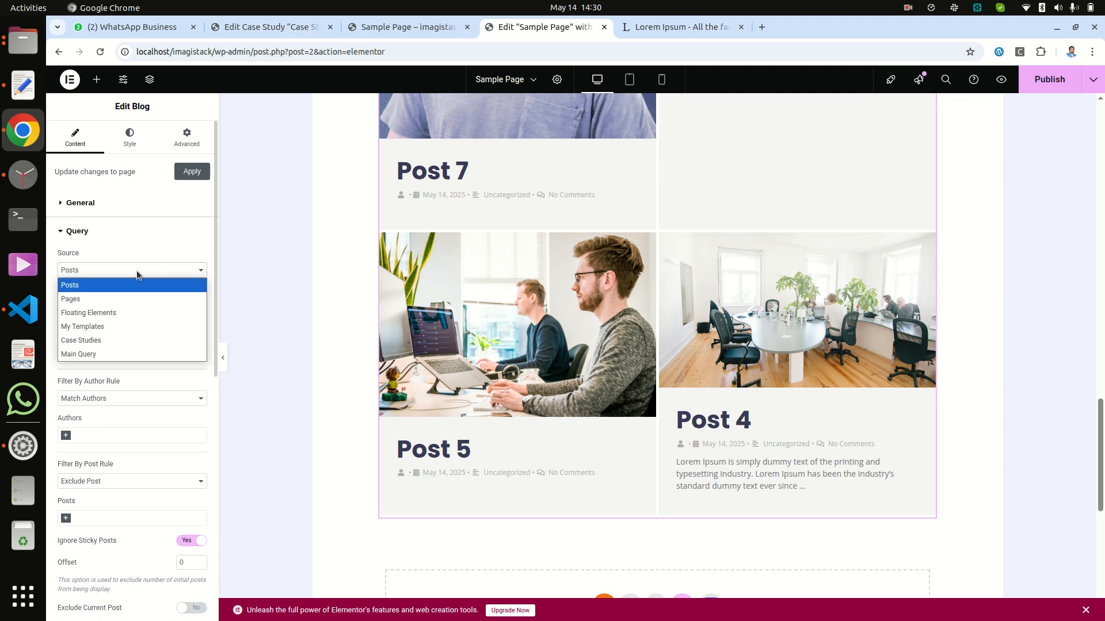
{"action": "left_click", "coordinate": [131, 340]}
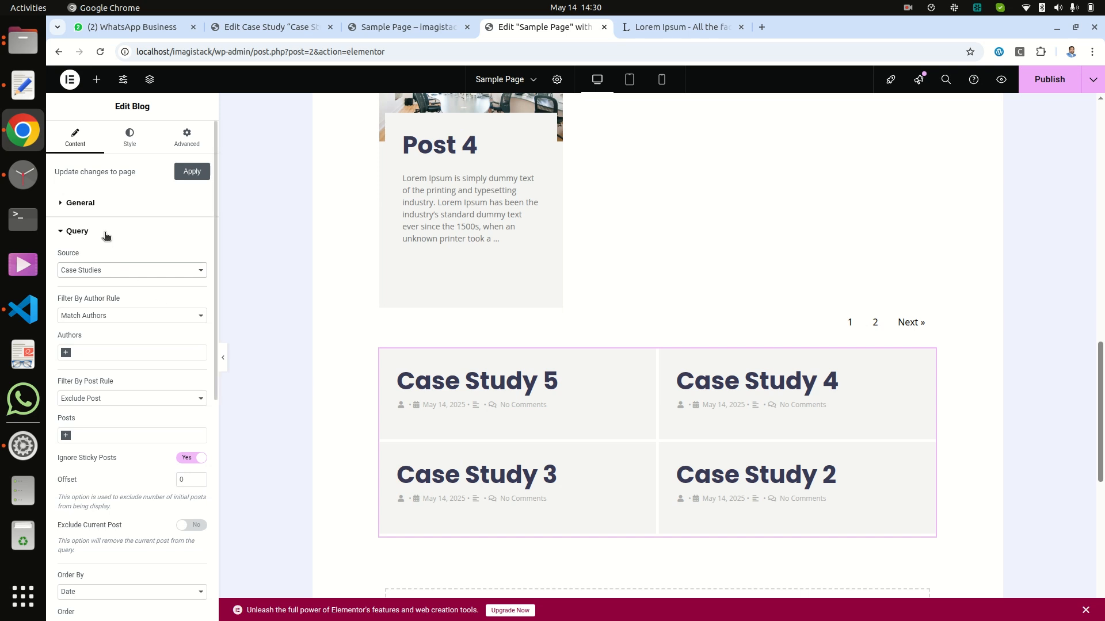
{"action": "left_click", "coordinate": [1042, 78]}
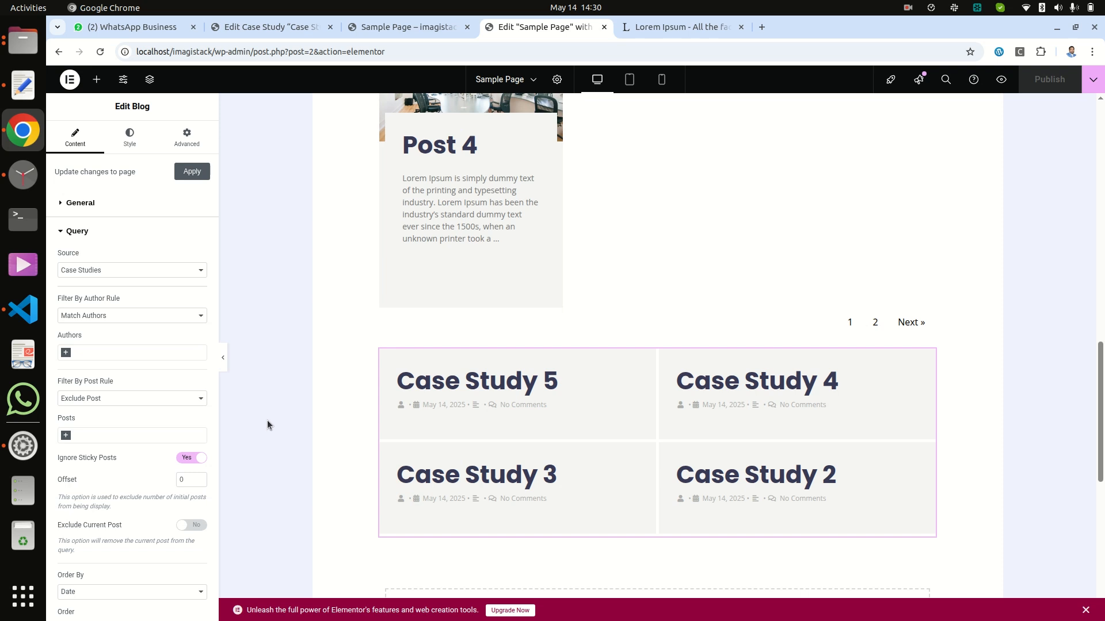
- Leave the Case Study 1 editor for the Case Studies list and open Case Study 4 for editing
{"action": "left_click", "coordinate": [264, 29]}
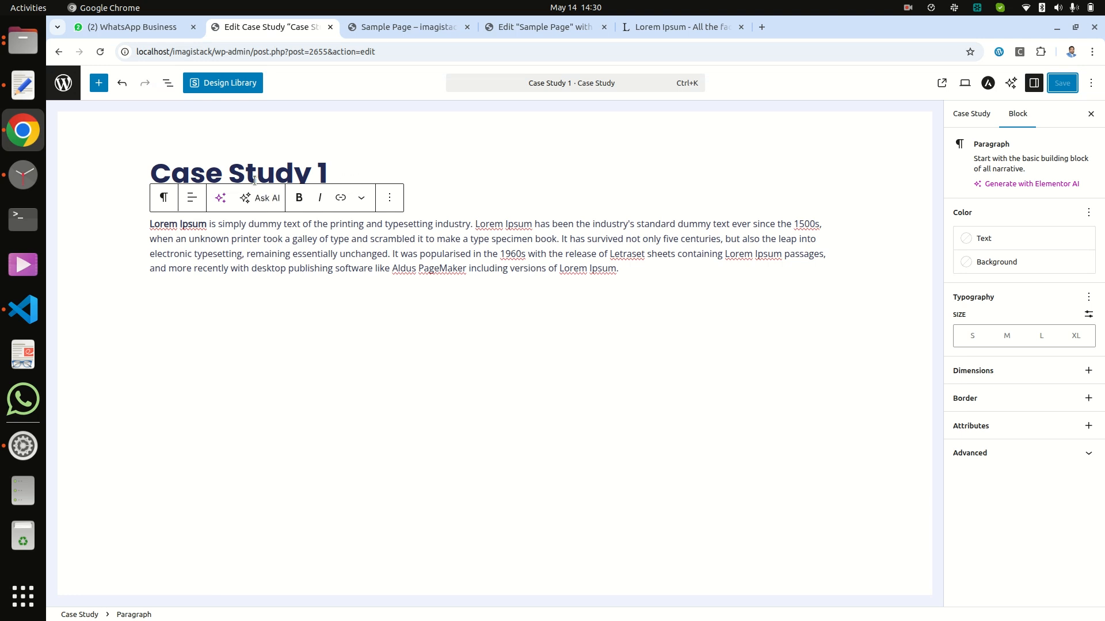
{"action": "left_click", "coordinate": [537, 23]}
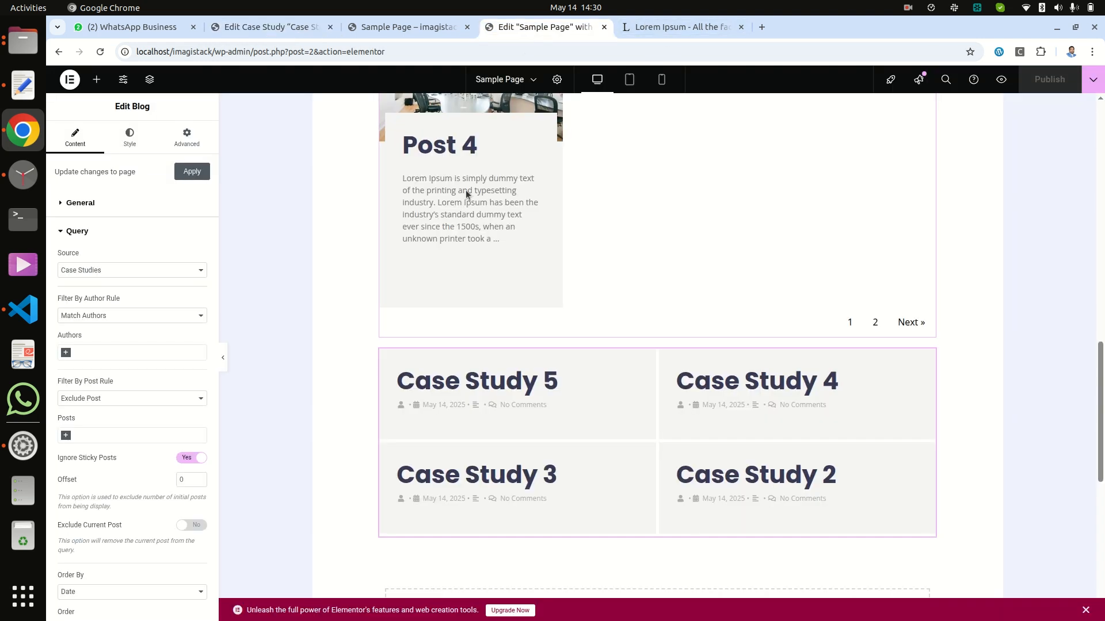
{"action": "left_click", "coordinate": [242, 28]}
{"action": "left_click", "coordinate": [64, 82]}
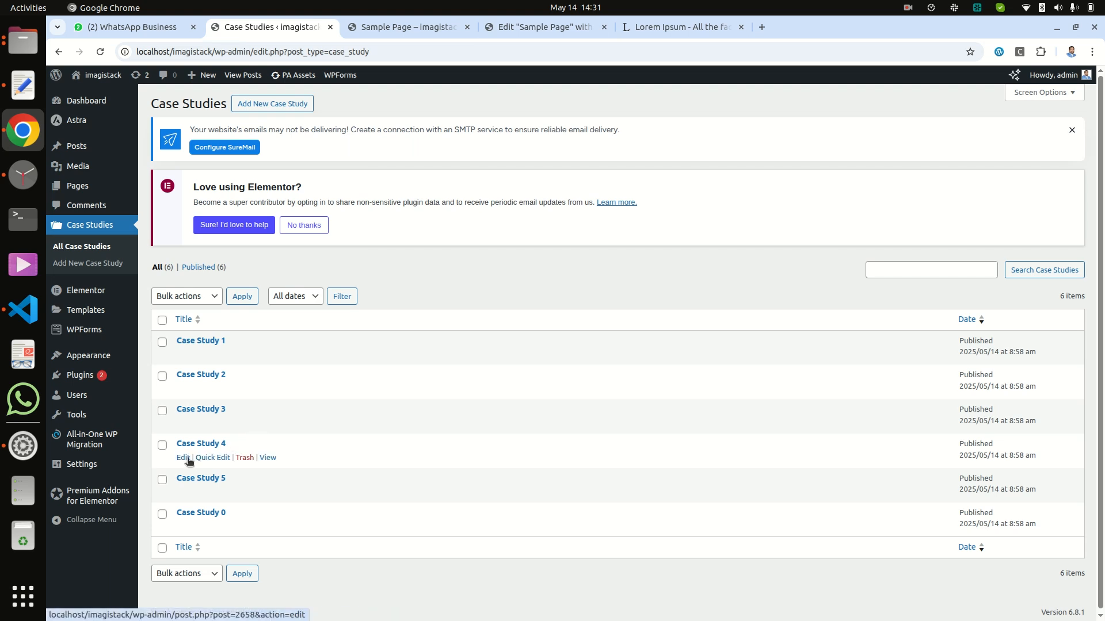
{"action": "left_click", "coordinate": [183, 459]}
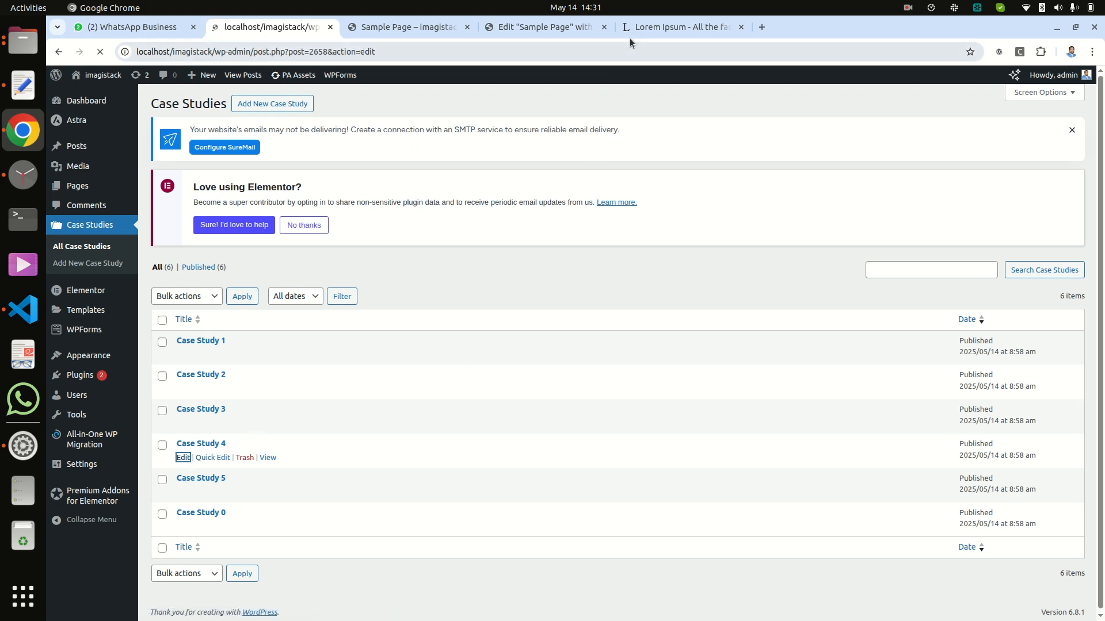
- Copy the "What is Lorem Ipsum?" paragraph from lipsum.com, paste it as the content of Case Study 4 and save
{"action": "left_click", "coordinate": [639, 27]}
{"action": "right_click", "coordinate": [346, 230]}
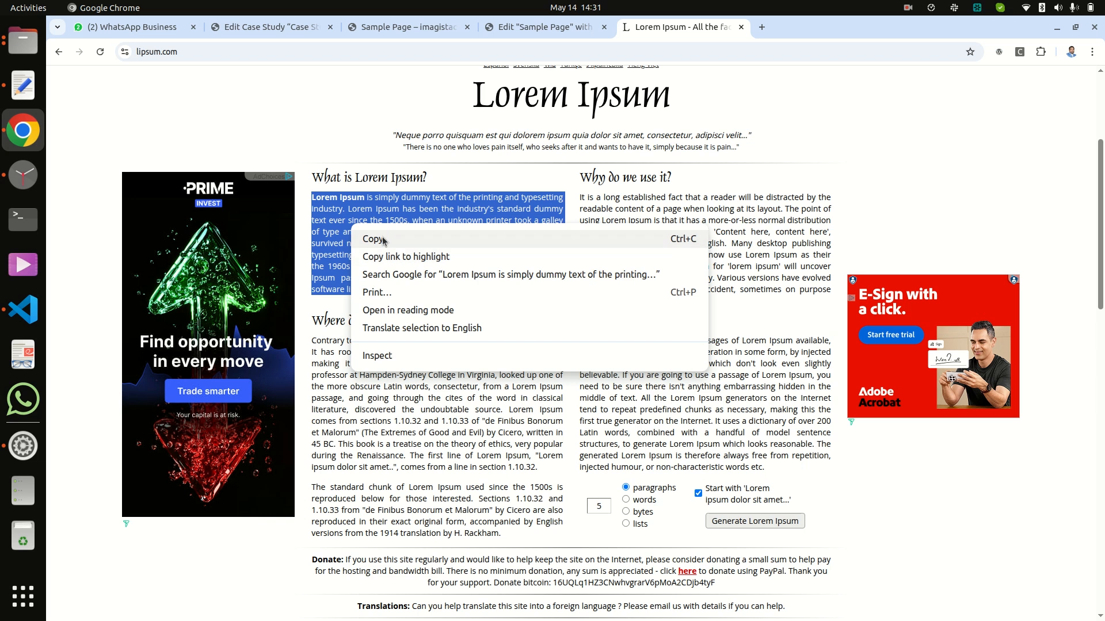
{"action": "left_click", "coordinate": [377, 233]}
{"action": "left_click", "coordinate": [265, 33]}
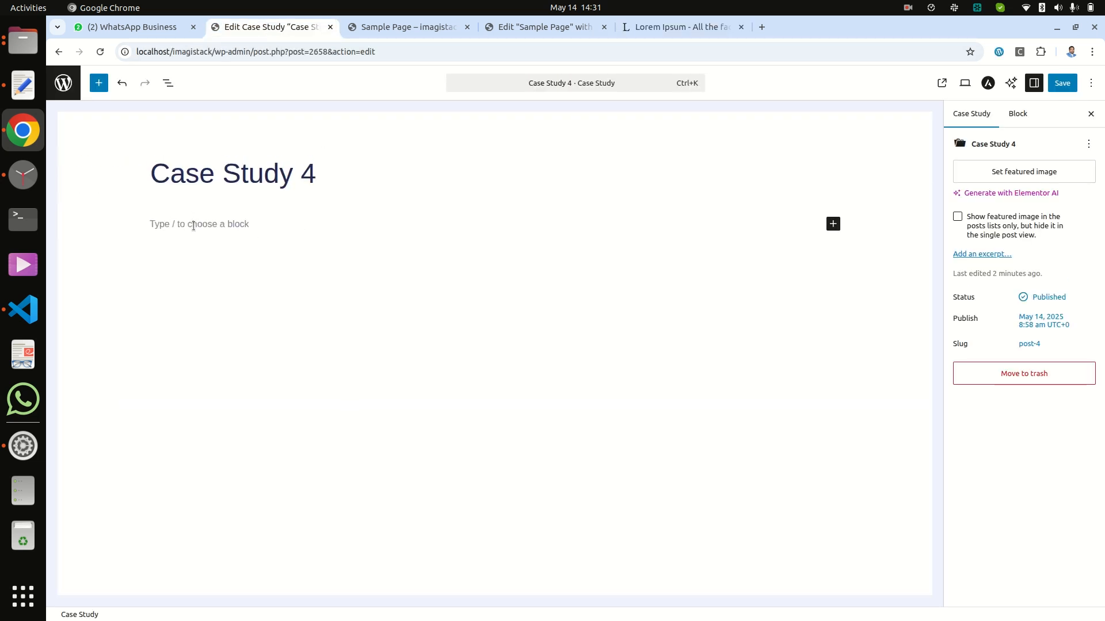
{"action": "left_click", "coordinate": [193, 226]}
{"action": "key", "text": "ctrl+v"}
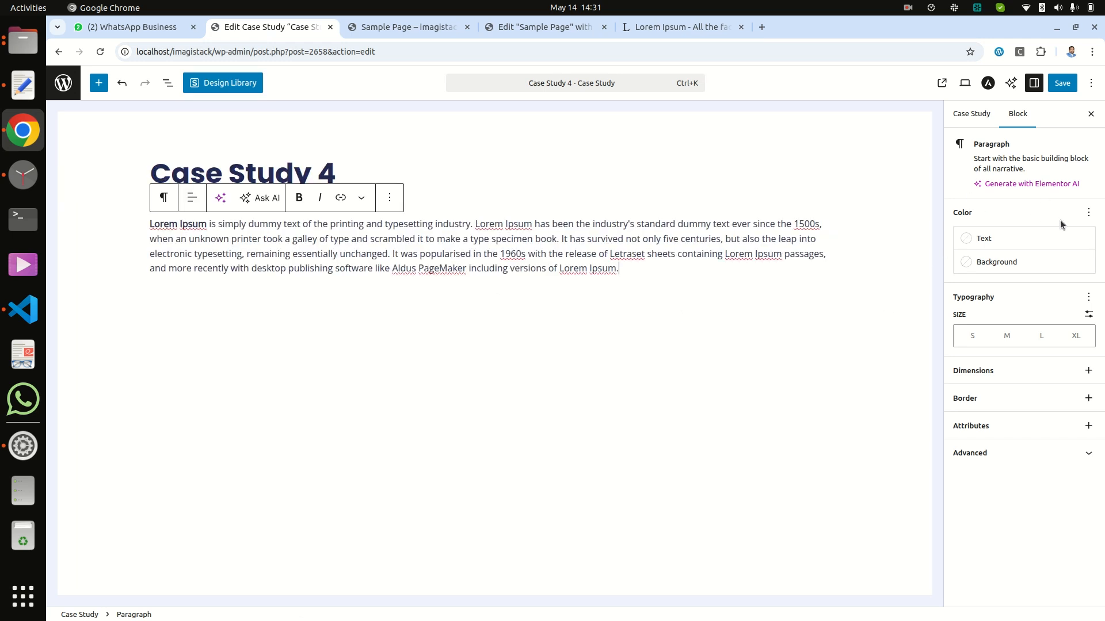
{"action": "left_click", "coordinate": [1060, 83]}
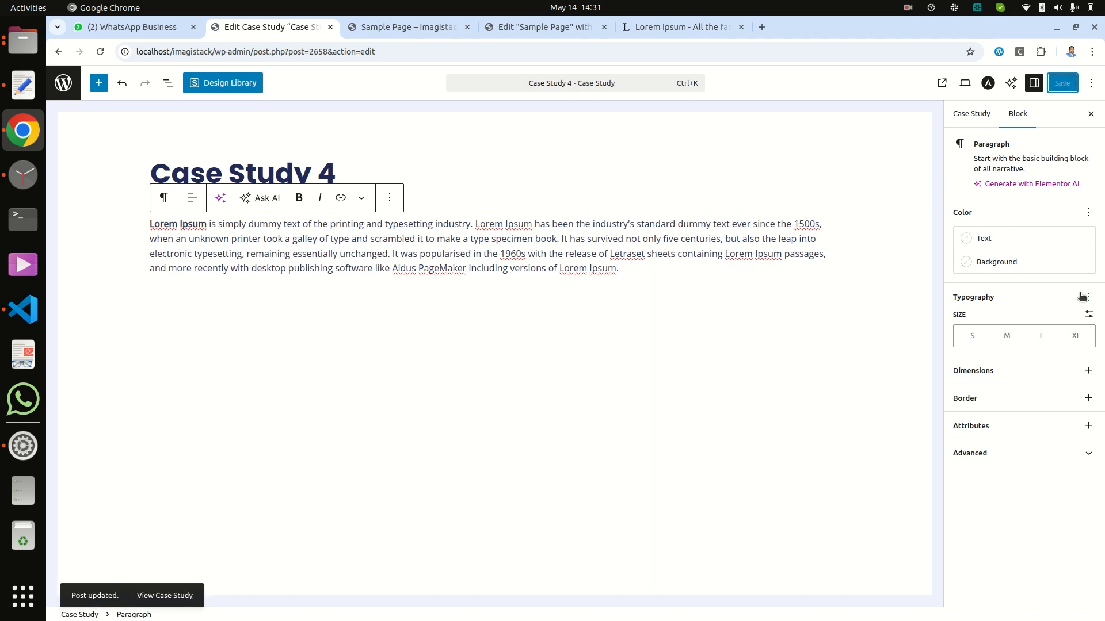
- Set the media library portrait of the laughing man in glasses as Case Study 4's featured image and save
{"action": "left_click", "coordinate": [971, 114]}
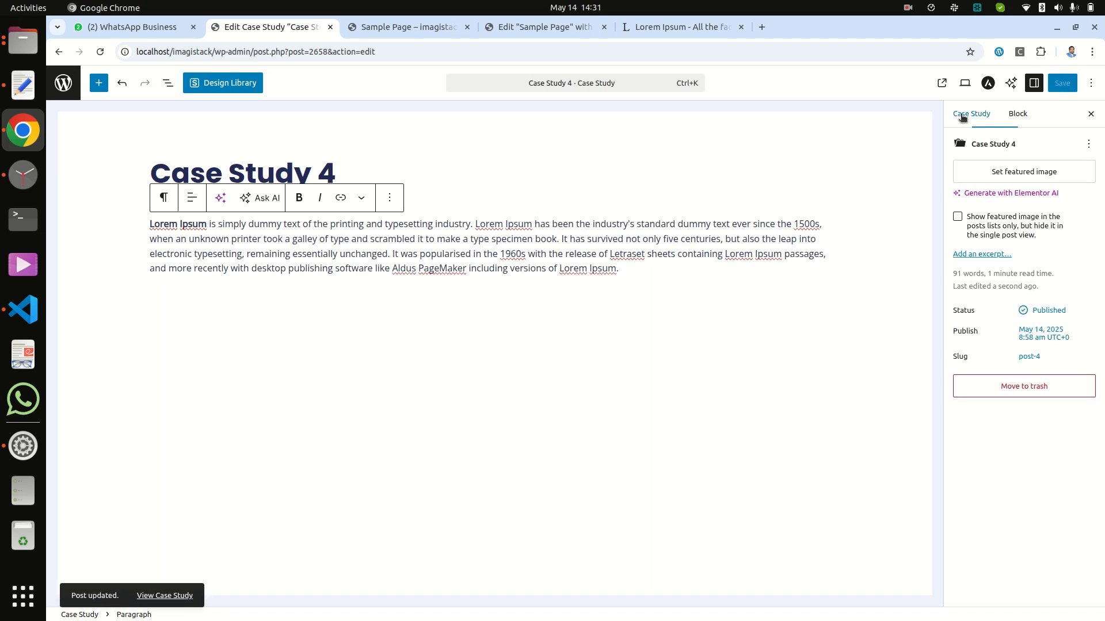
{"action": "left_click", "coordinate": [1005, 173]}
{"action": "left_click", "coordinate": [714, 409]}
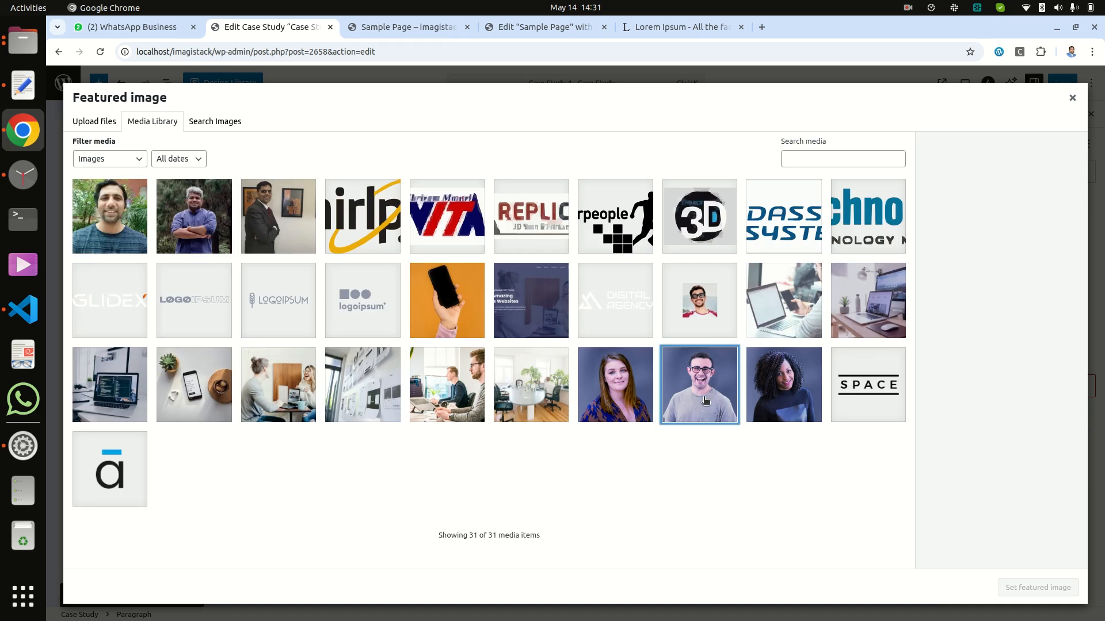
{"action": "left_click", "coordinate": [1036, 588]}
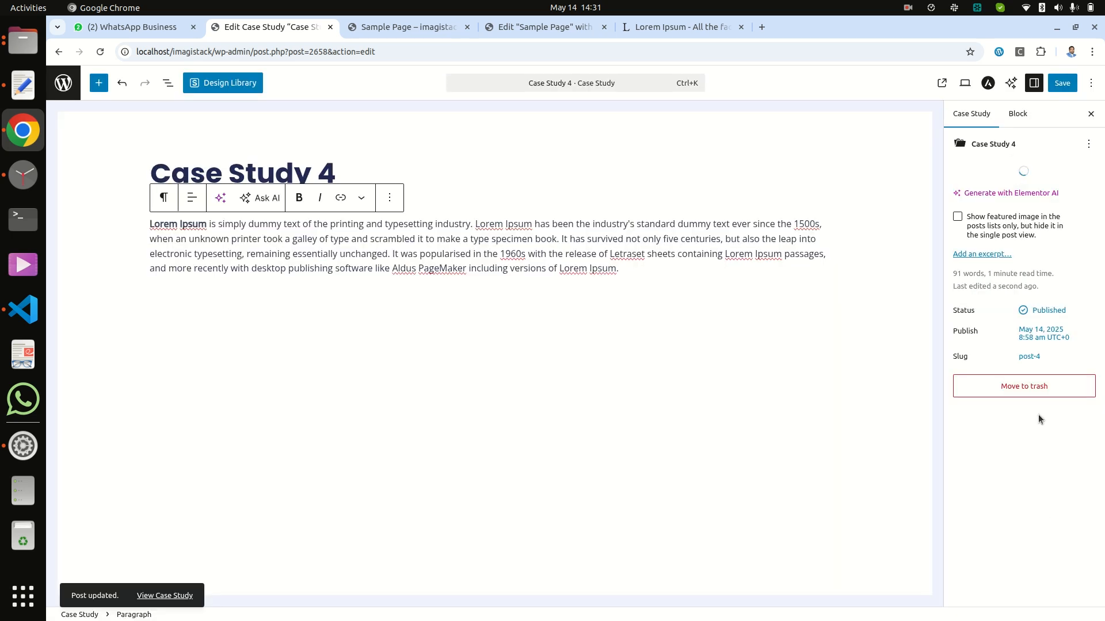
{"action": "left_click", "coordinate": [1062, 82]}
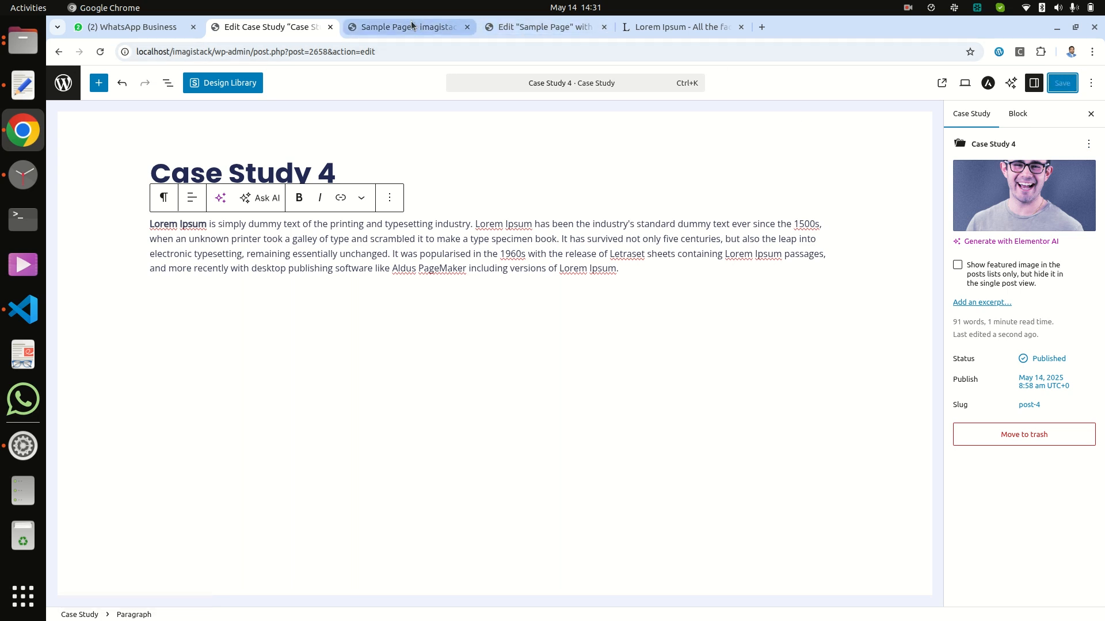
- Return to the Sample Page's Elementor editor and set the case studies Blog widget to 8 posts per page
{"action": "left_click", "coordinate": [543, 27]}
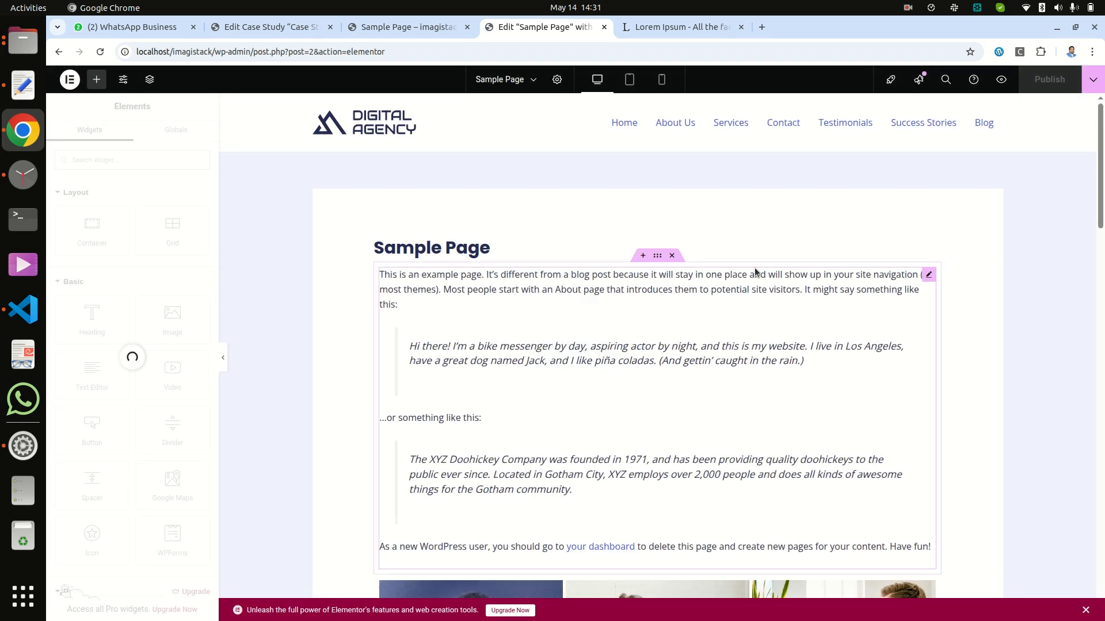
{"action": "scroll", "coordinate": [460, 402], "scroll_direction": "down", "scroll_amount": 3}
{"action": "scroll", "coordinate": [459, 402], "scroll_direction": "down", "scroll_amount": 15}
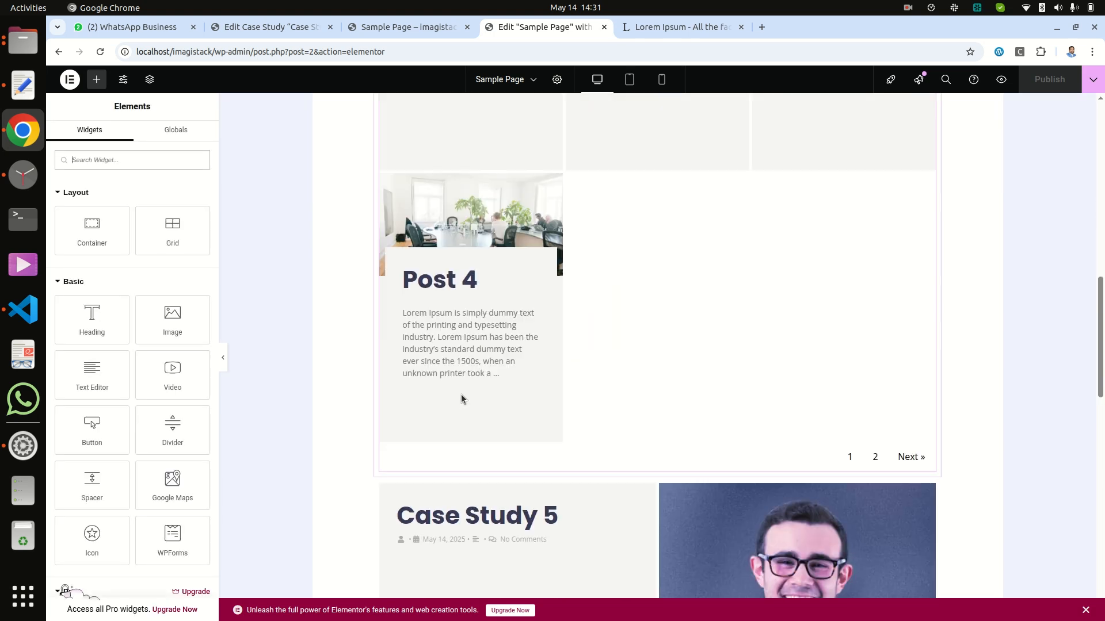
{"action": "scroll", "coordinate": [530, 319], "scroll_direction": "up", "scroll_amount": 4}
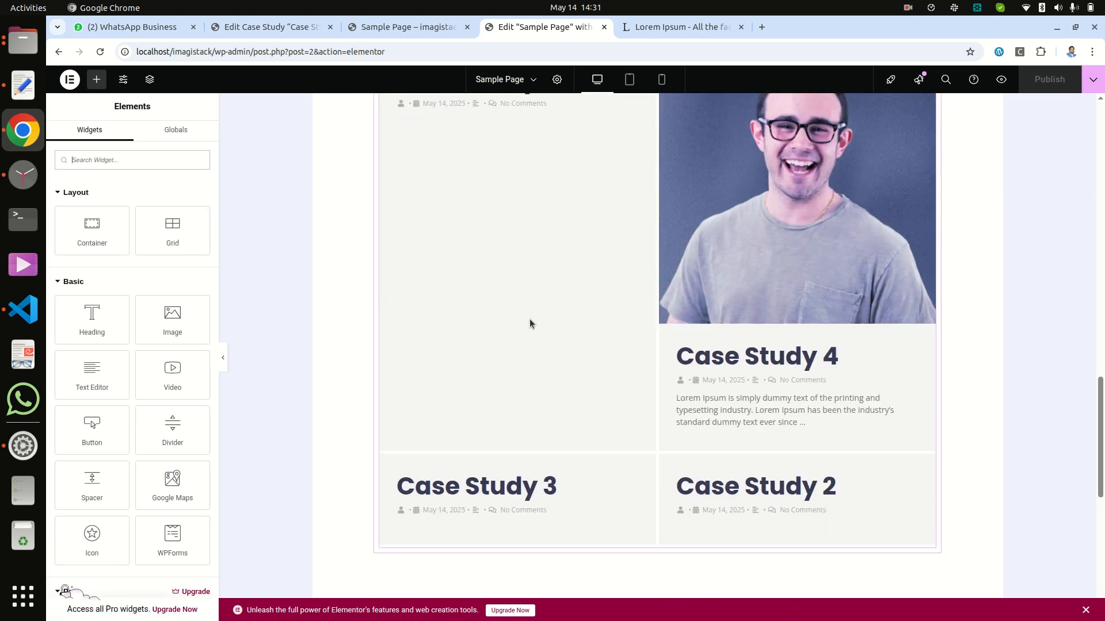
{"action": "left_click", "coordinate": [512, 359]}
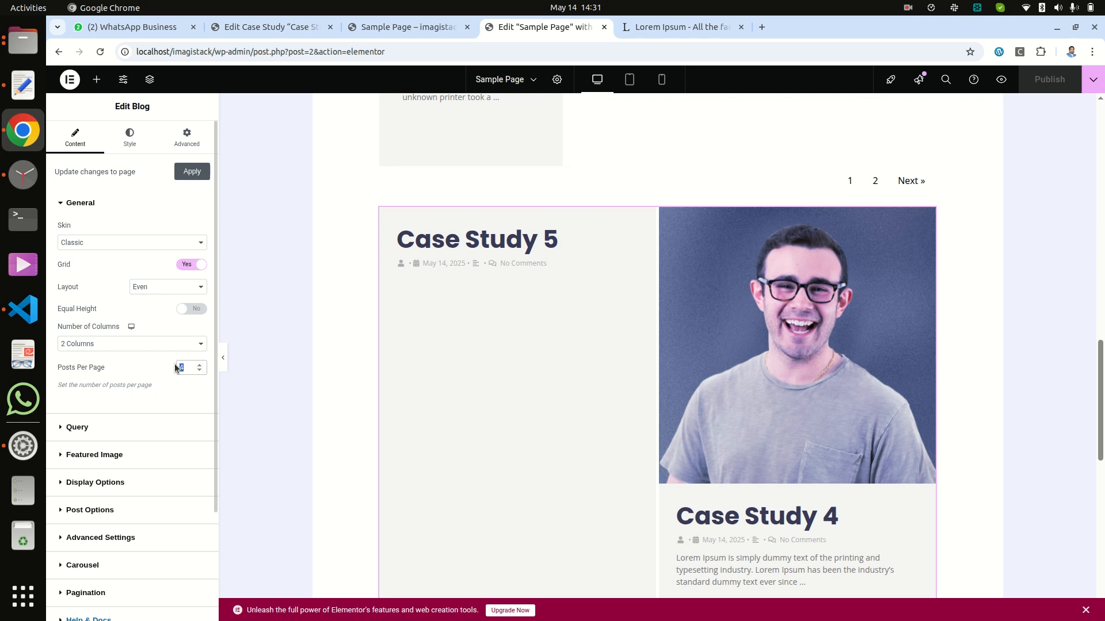
{"action": "type", "text": "8"}
- Check the case studies grid through to its last item and publish the Sample Page
{"action": "scroll", "coordinate": [398, 481], "scroll_direction": "down", "scroll_amount": 7}
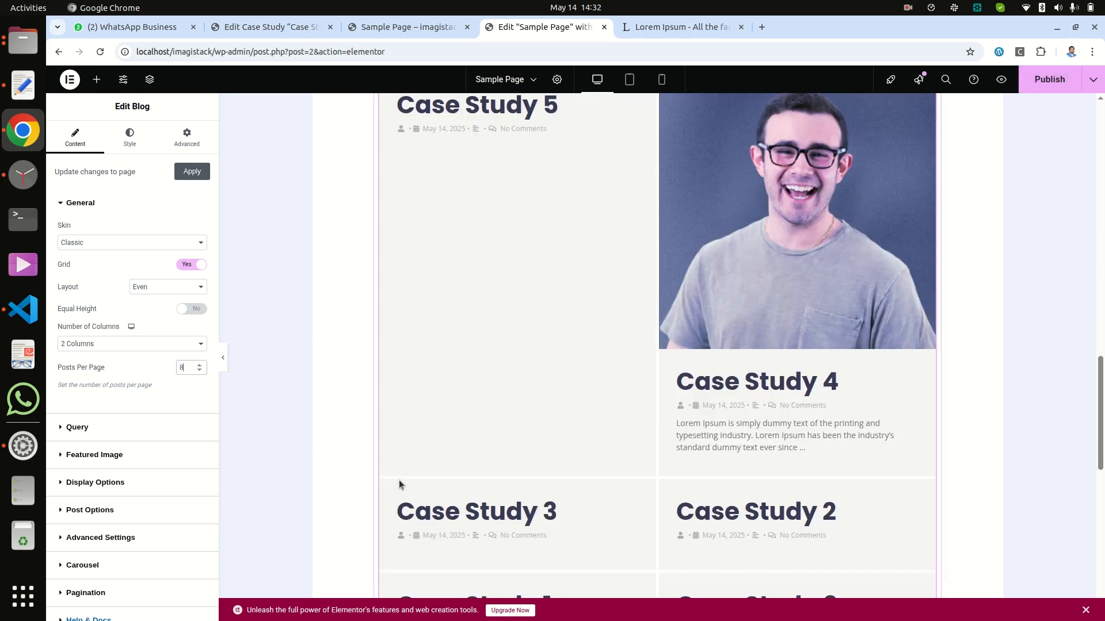
{"action": "scroll", "coordinate": [398, 482], "scroll_direction": "down", "scroll_amount": 2}
{"action": "scroll", "coordinate": [398, 480], "scroll_direction": "up", "scroll_amount": 6}
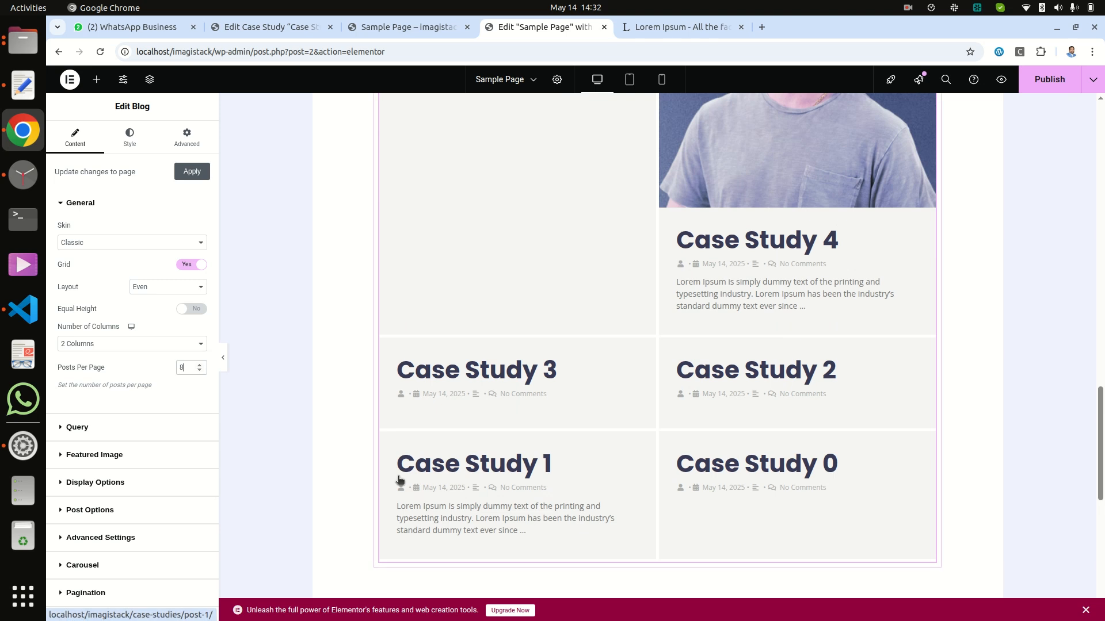
{"action": "scroll", "coordinate": [400, 479], "scroll_direction": "up", "scroll_amount": 6}
{"action": "left_click", "coordinate": [1051, 81]}
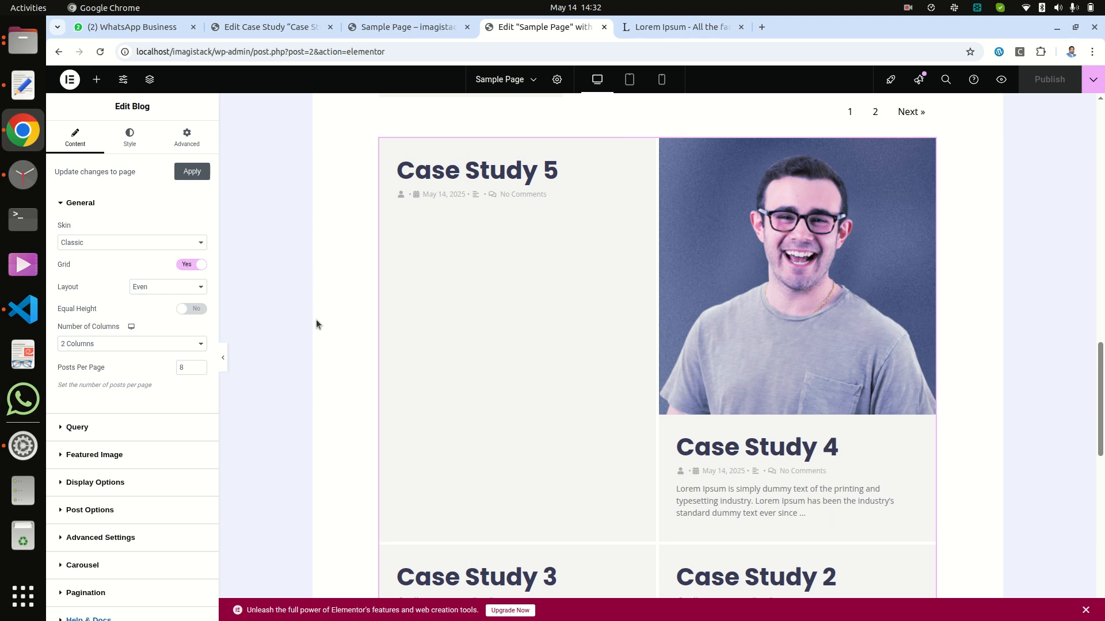
{"action": "scroll", "coordinate": [315, 324], "scroll_direction": "up", "scroll_amount": 5}
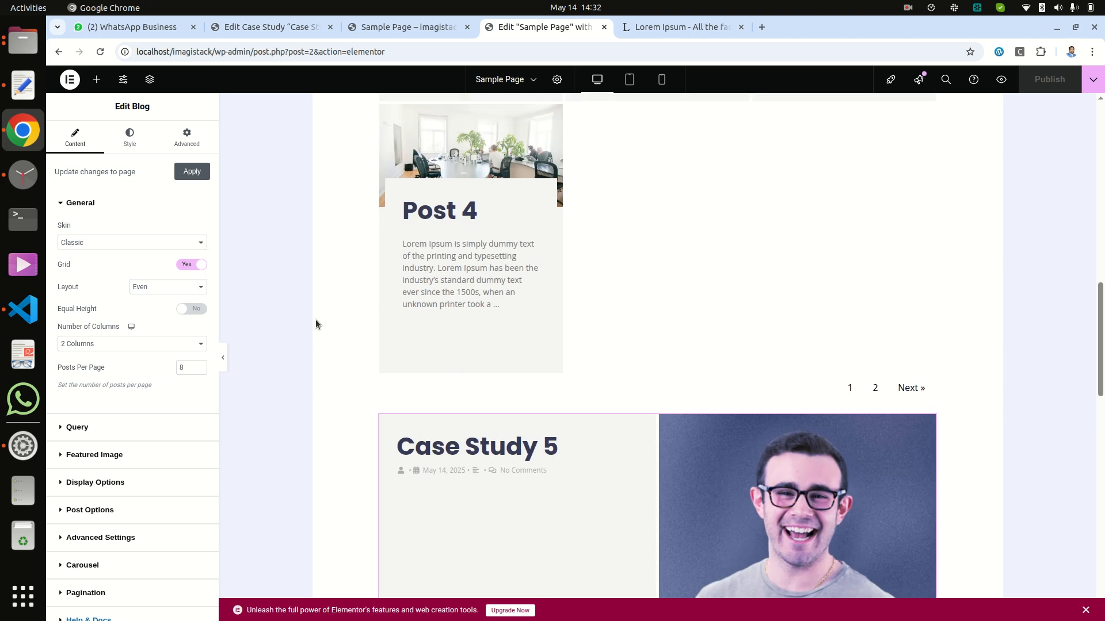